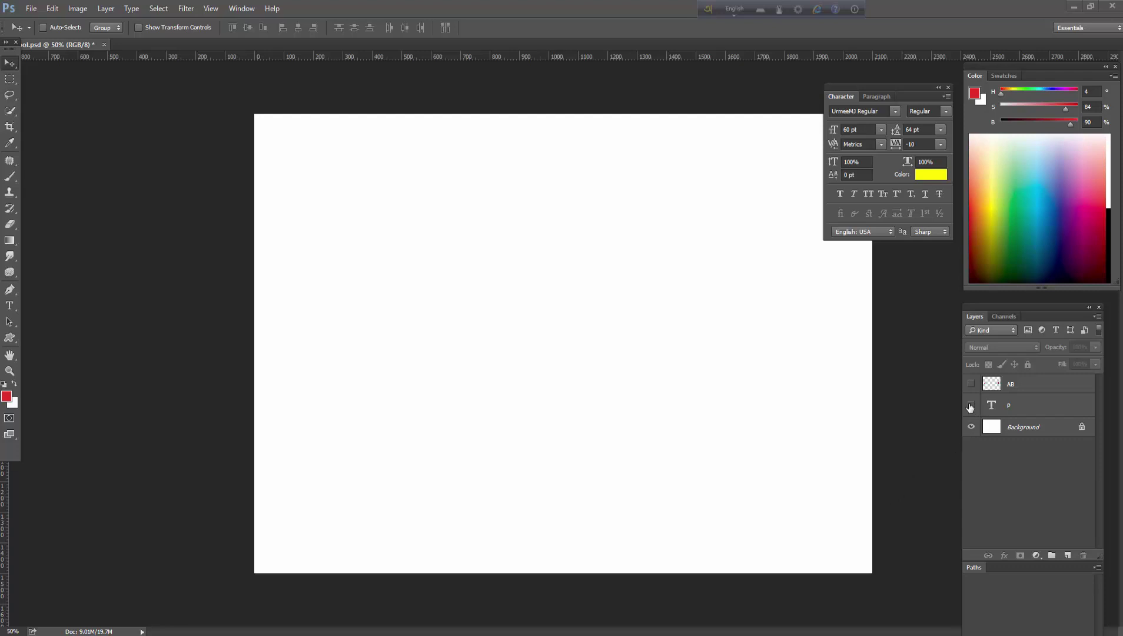
Make the teal P layer visible and nudge the P slightly right on the canvas.
left_click(971, 406)
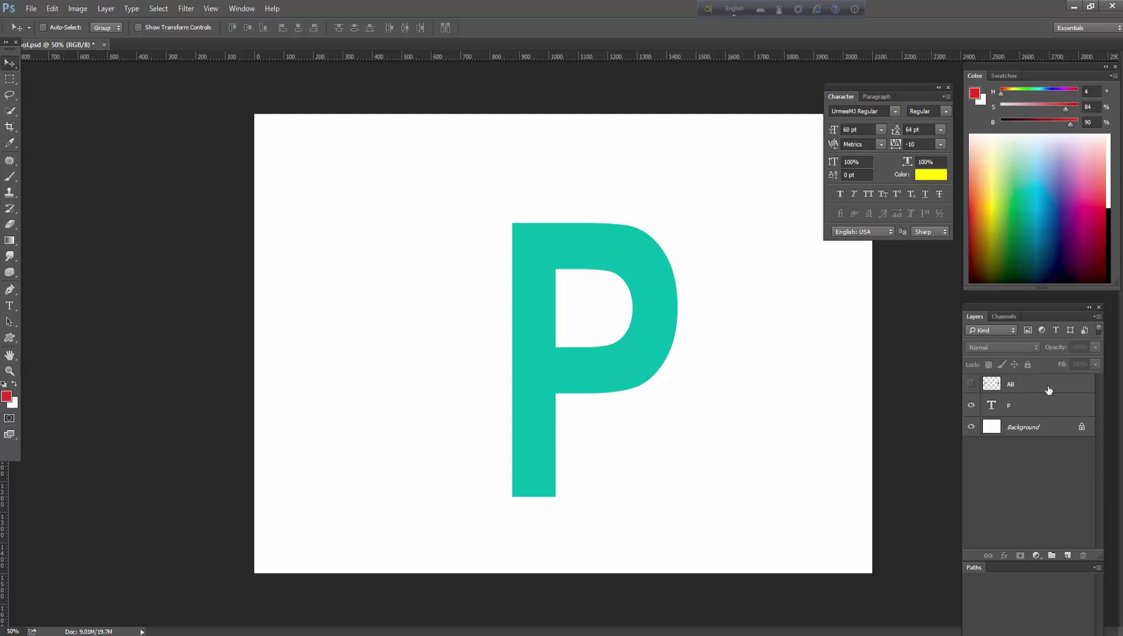
left_click(1036, 405)
mouse_move(634, 353)
left_mouse_down()
mouse_move(633, 339)
mouse_move(625, 361)
mouse_move(662, 354)
left_mouse_up()
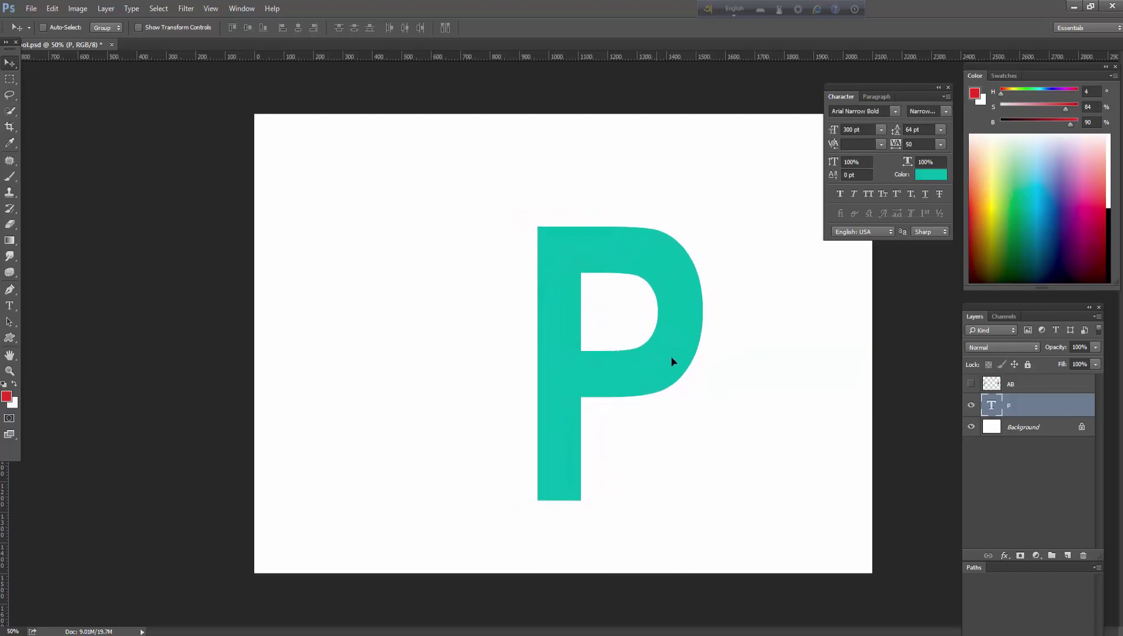
left_click(971, 406)
left_click(971, 406)
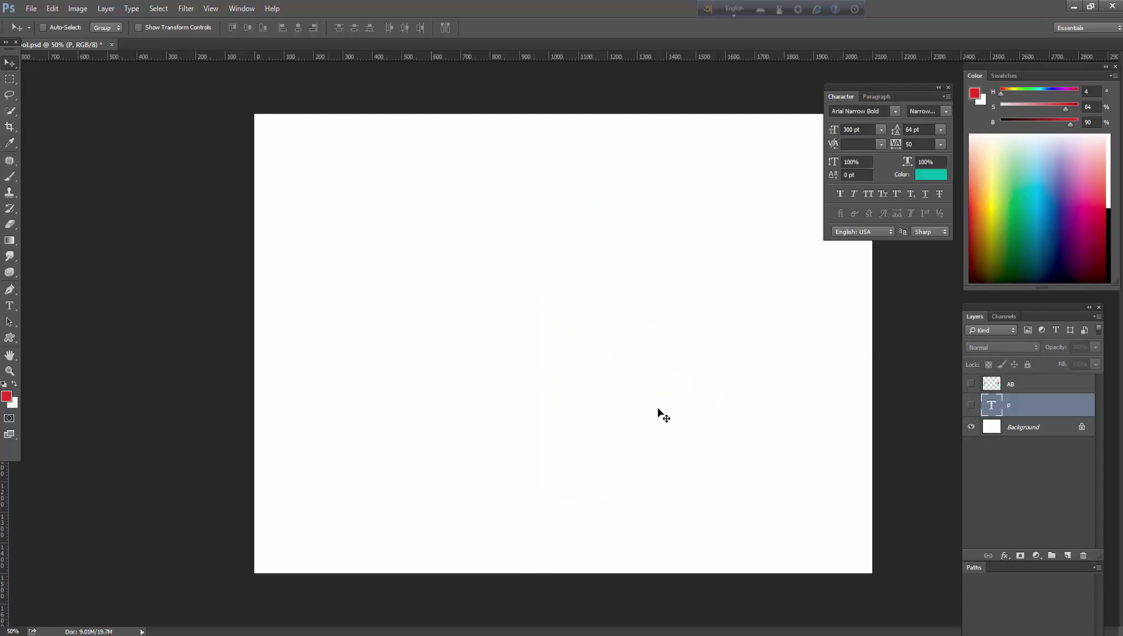
left_click(971, 405)
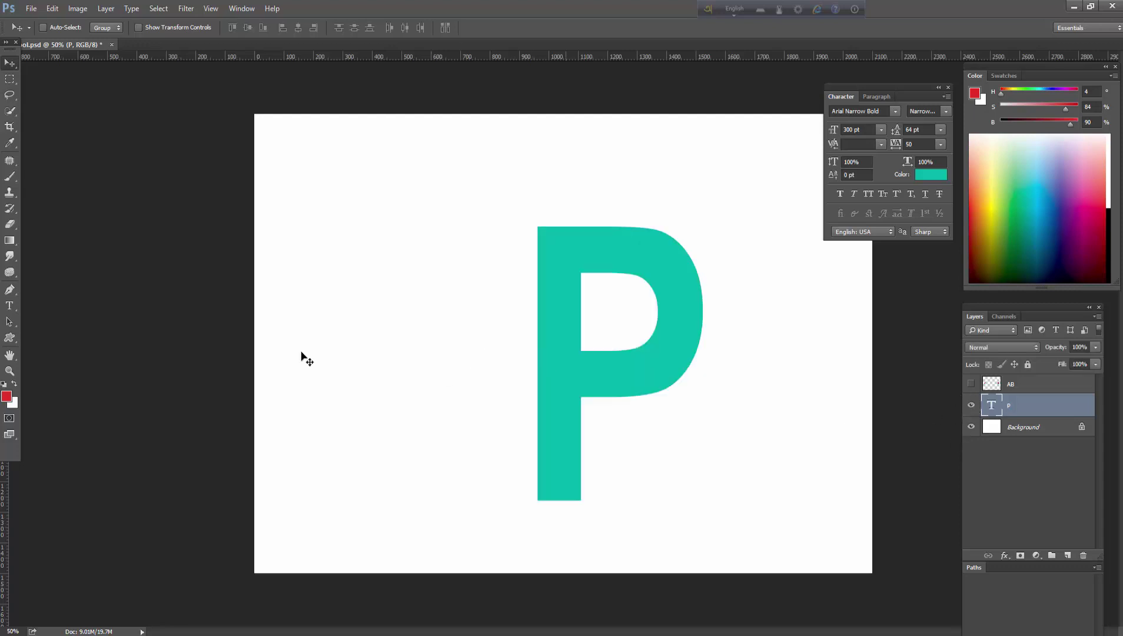
Select the standard Pen Tool from the pen tool flyout for drawing paths.
left_click(8, 291)
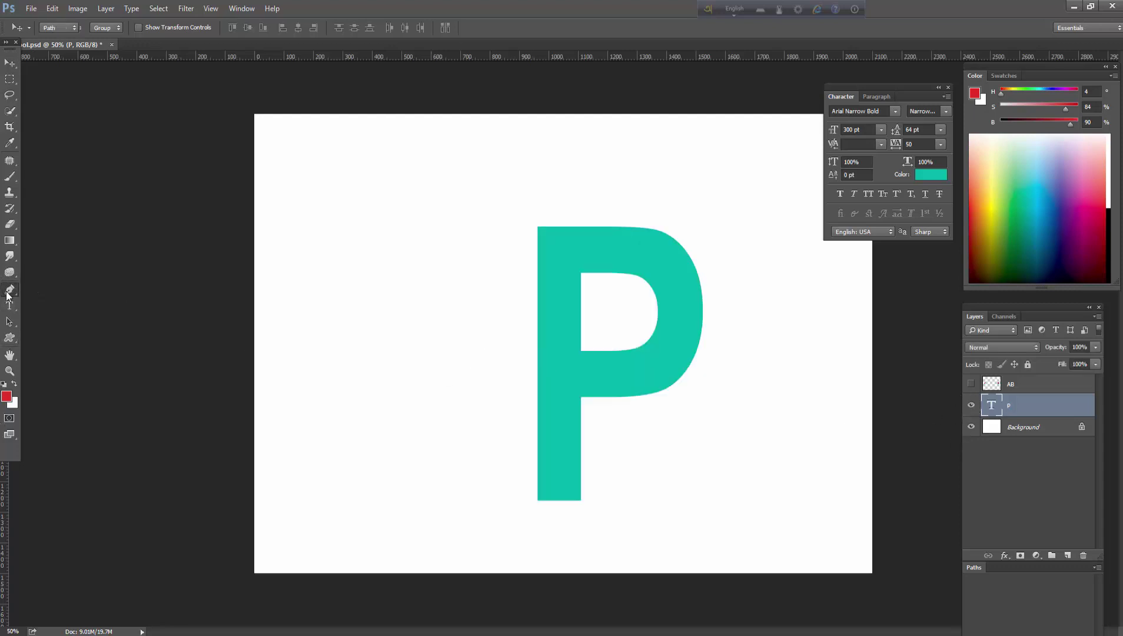
right_click(8, 296)
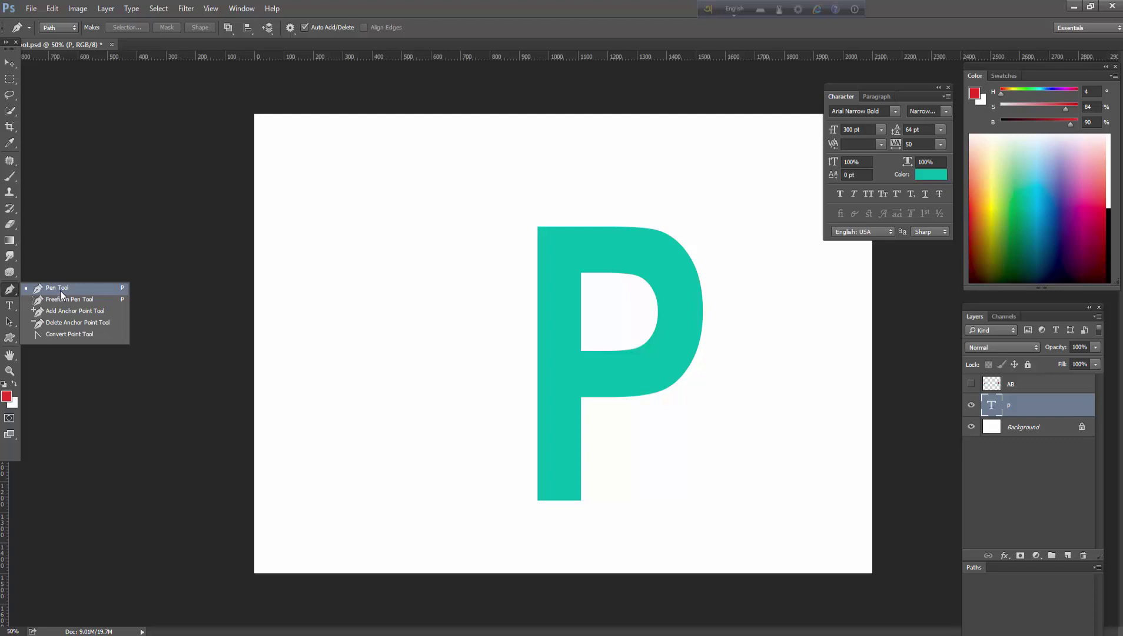
left_click(110, 289)
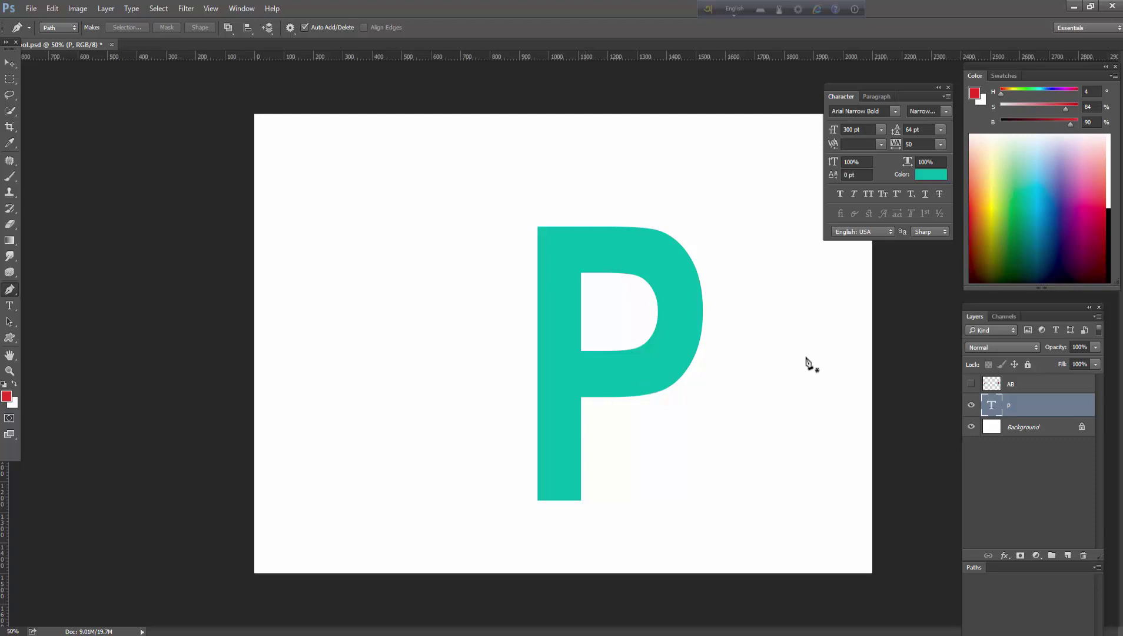
Toggle the P layer's visibility off, leaving the canvas blank white.
left_click(972, 406)
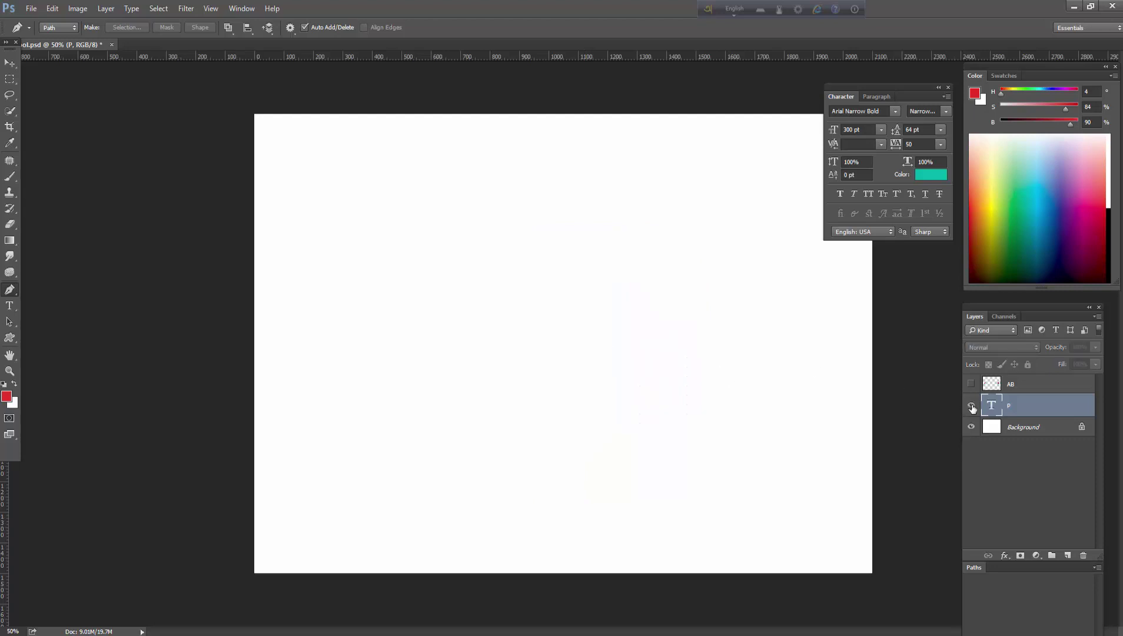
left_click(972, 406)
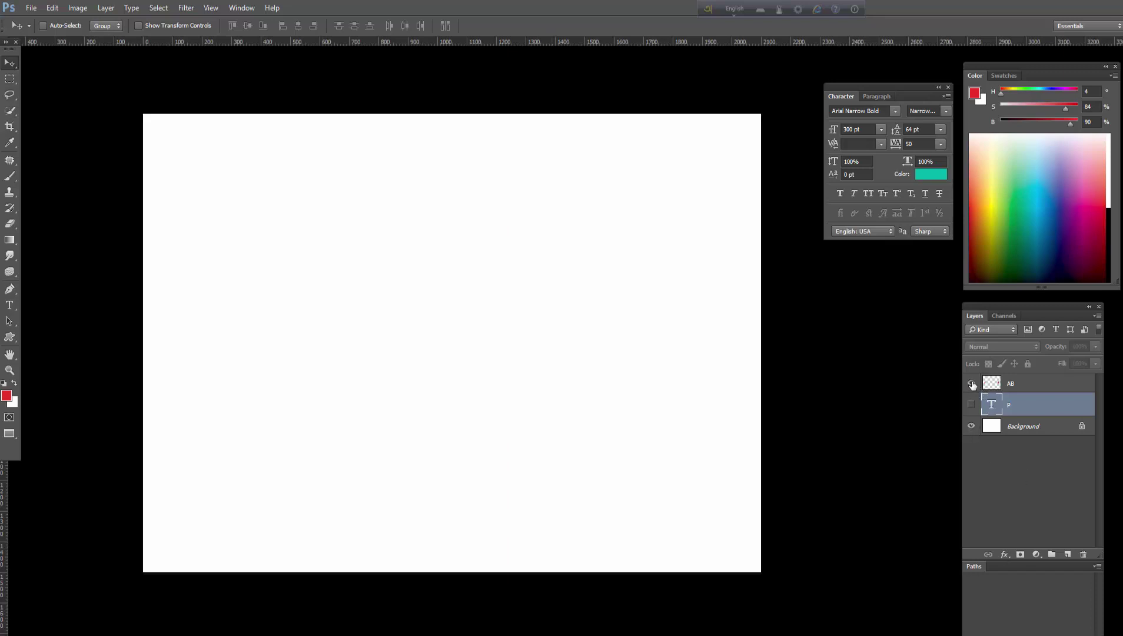
Show the AB layer and draw a straight Pen Tool work path from beside A to beside B.
left_click(972, 384)
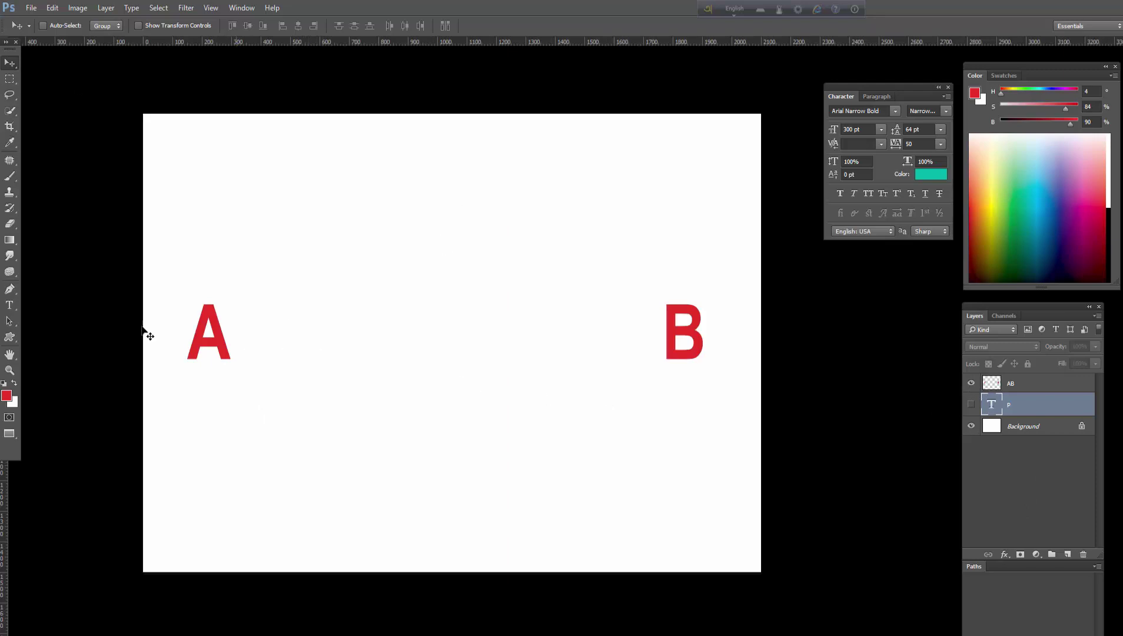
left_click_drag(9, 289, 48, 289)
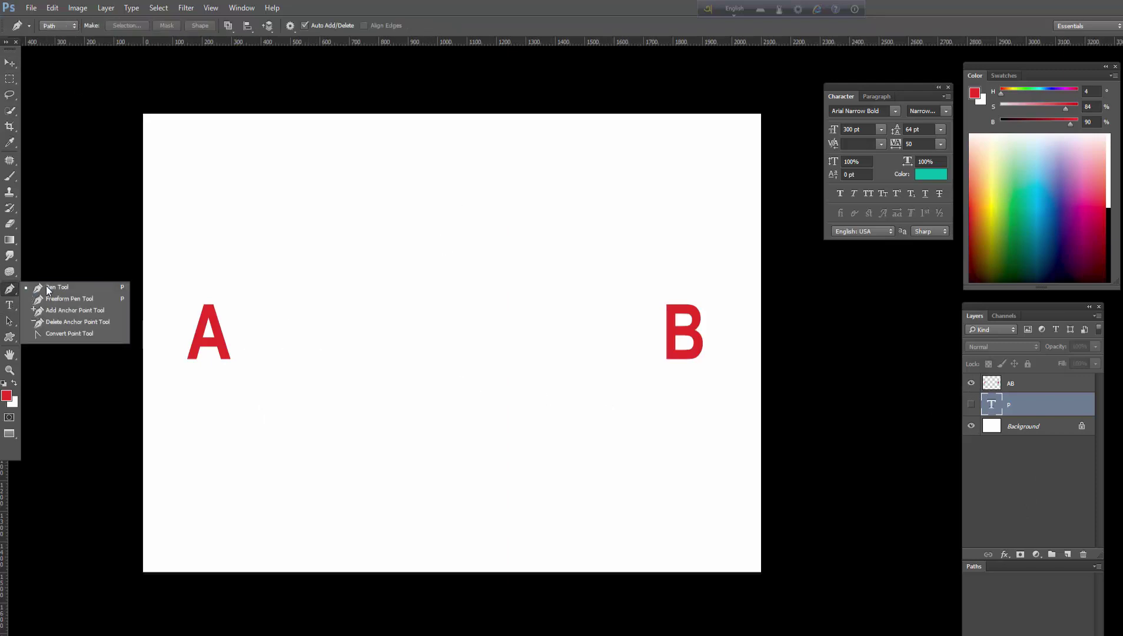
left_click(49, 289)
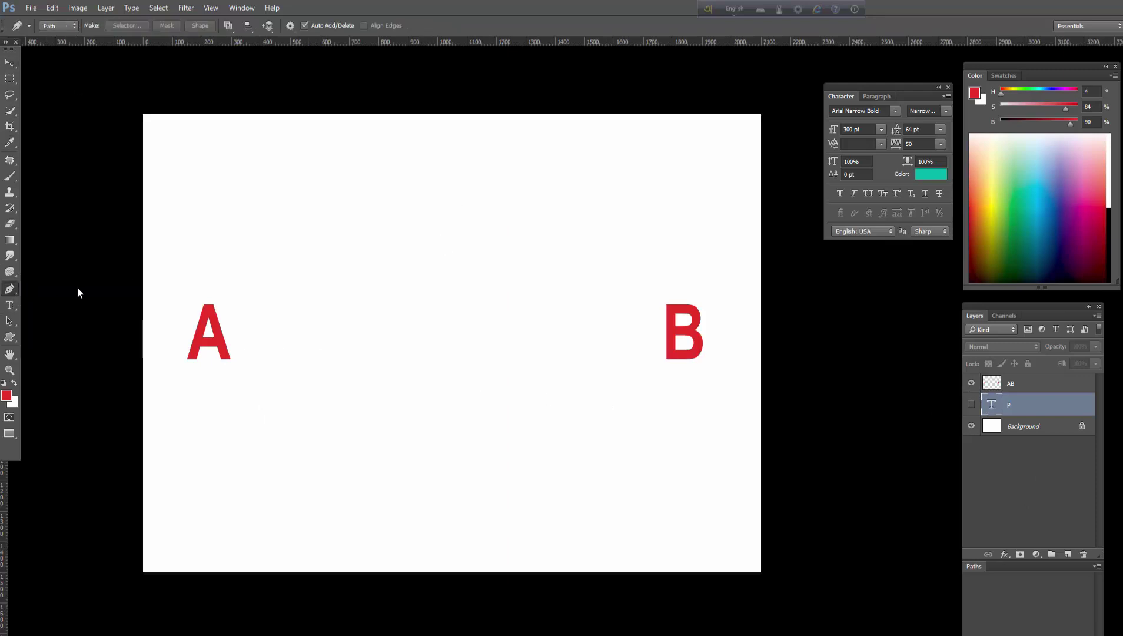
left_click(231, 341)
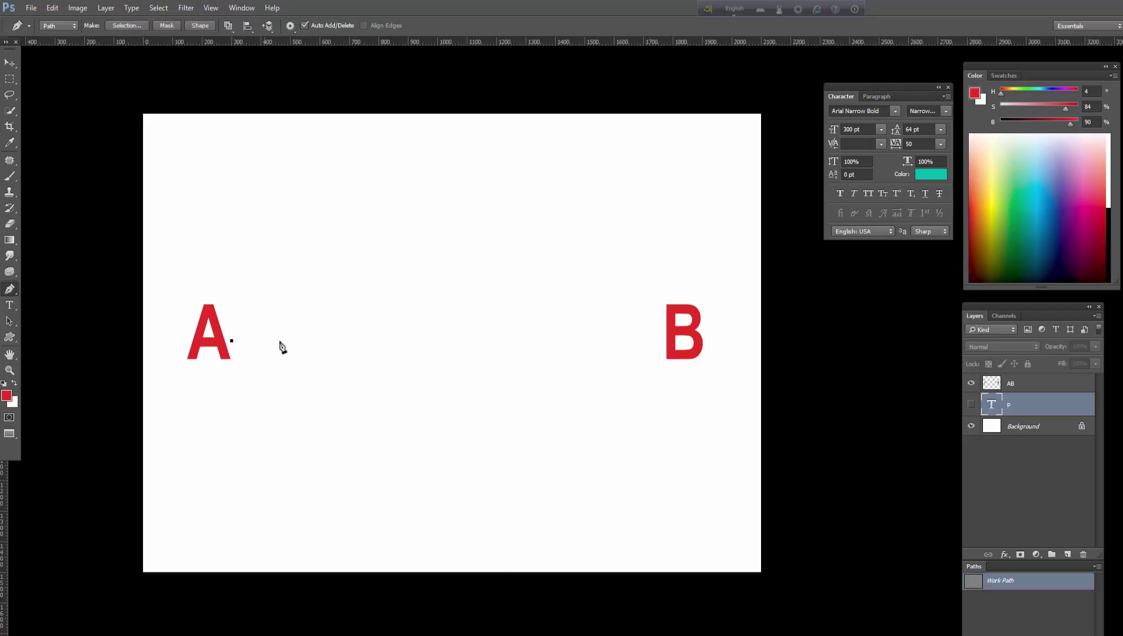
left_click(663, 346)
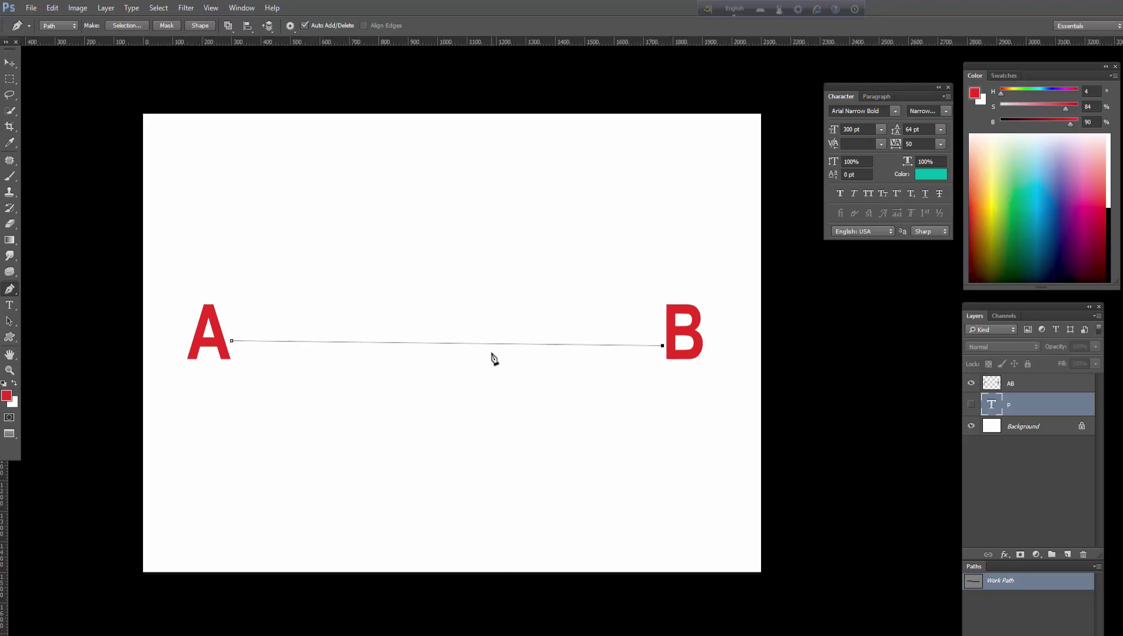
Undo the straight segment and drag a new anchor near B to curve the A–B segment.
key("ctrl+z")
left_click(659, 347)
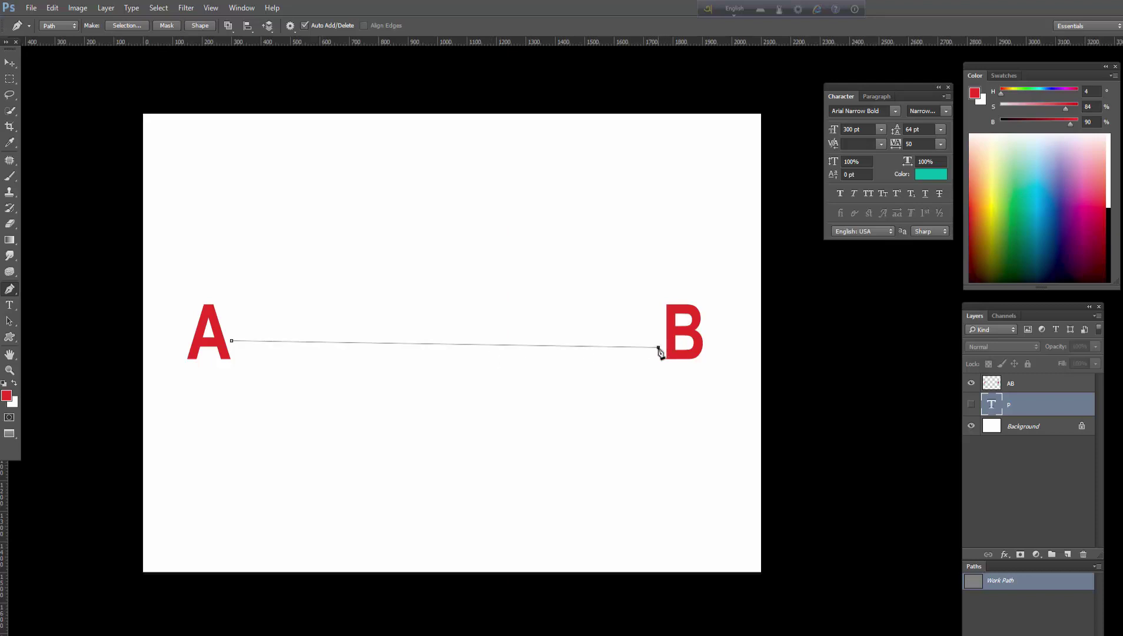
left_click_drag(659, 348, 871, 503)
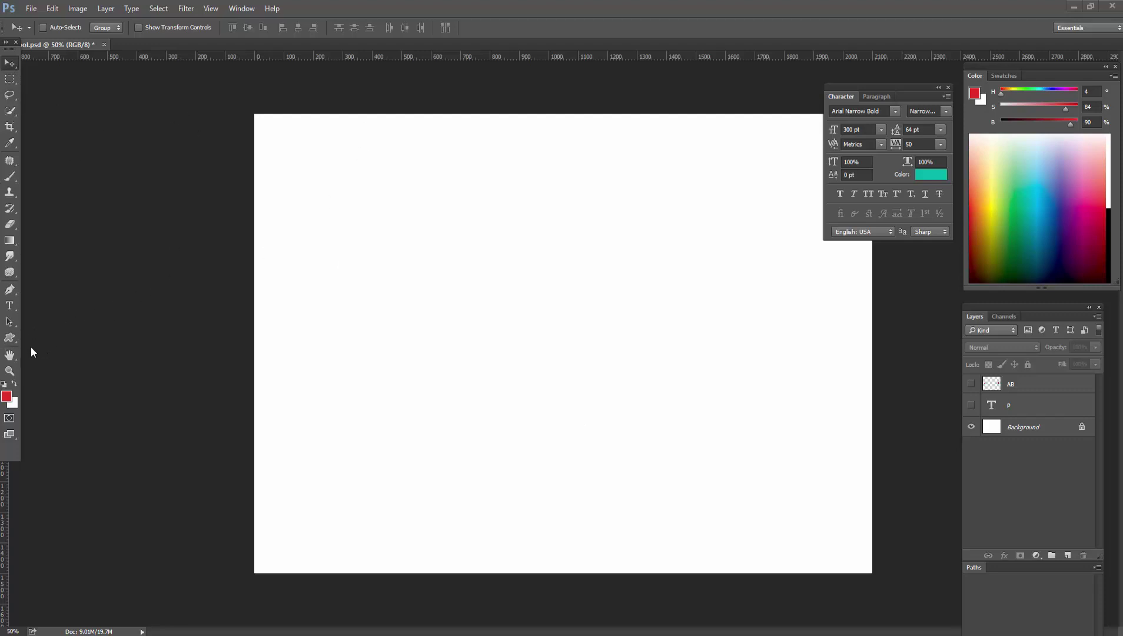
Choose the starburst custom shape and drag a red starburst across the canvas middle.
left_click(11, 340)
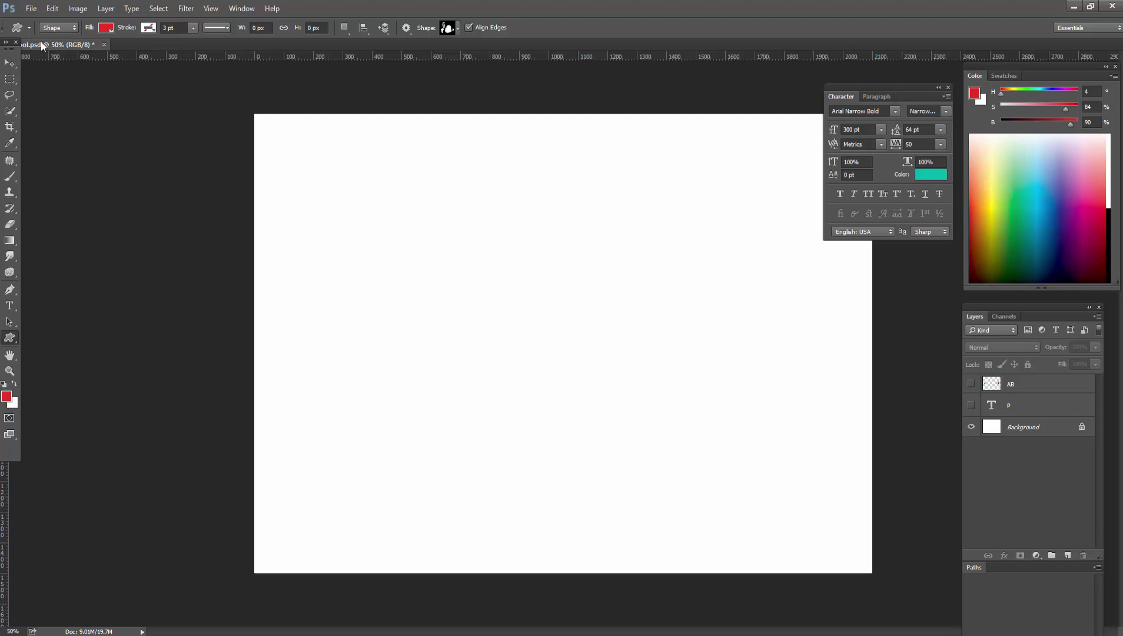
left_click(29, 29)
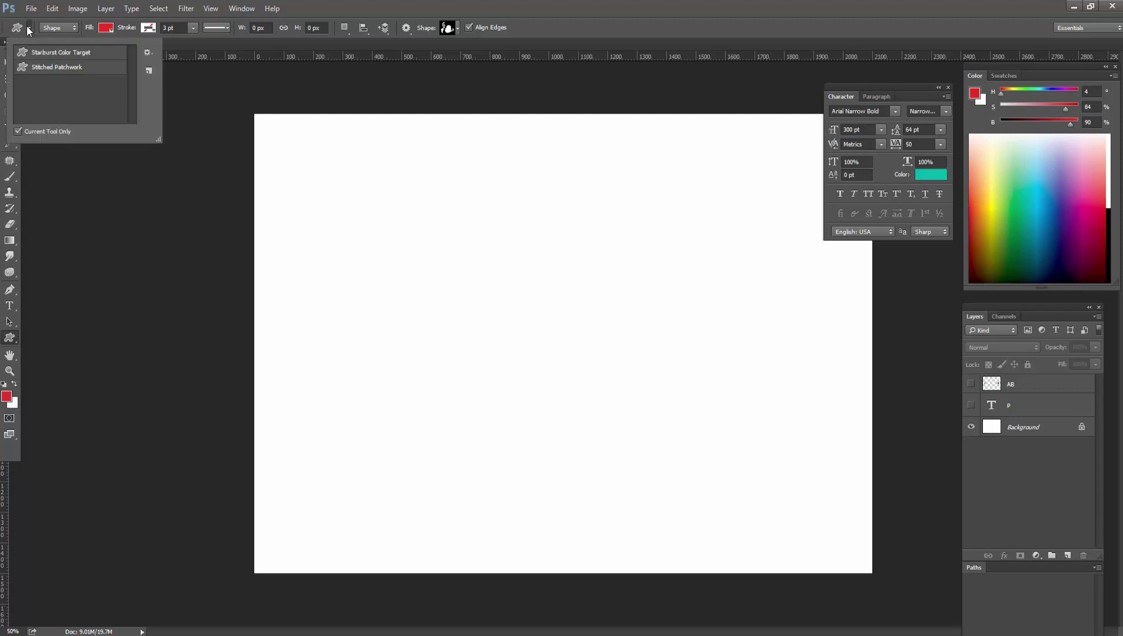
left_click(458, 30)
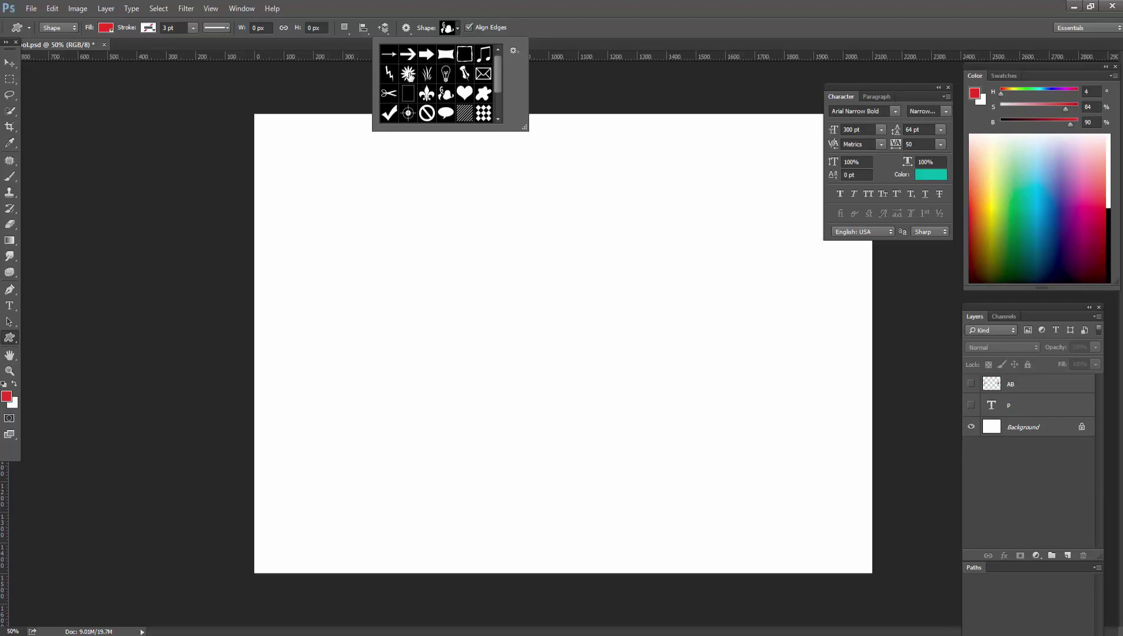
left_click(408, 74)
left_click_drag(463, 250, 683, 430)
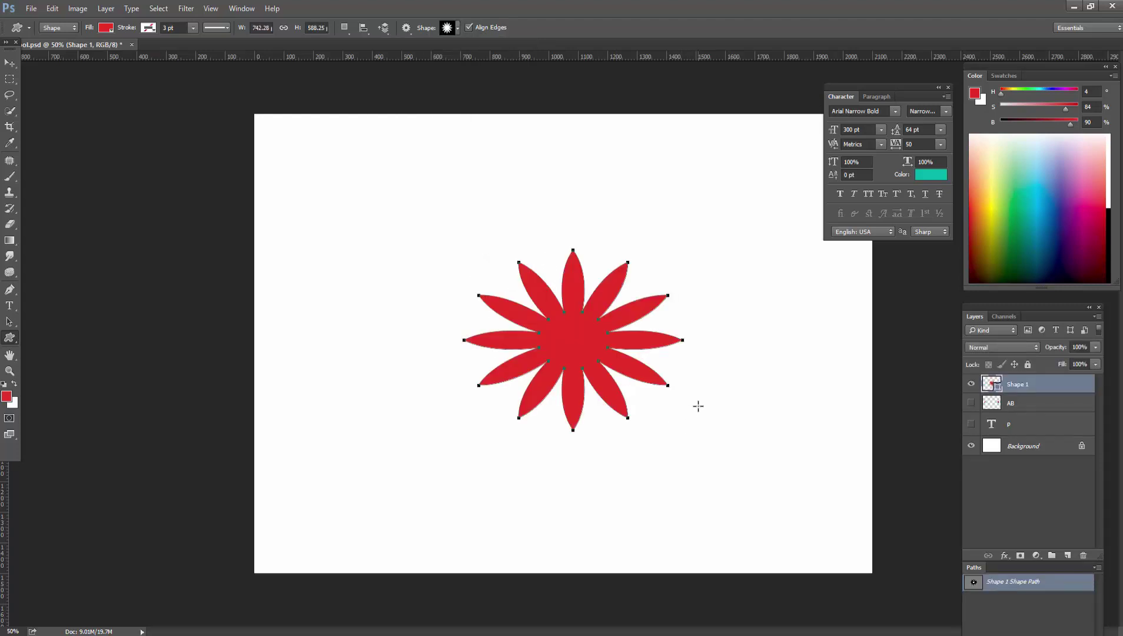
Set the foreground colour to yellow-green and move the red starburst to the canvas centre.
left_click(699, 376)
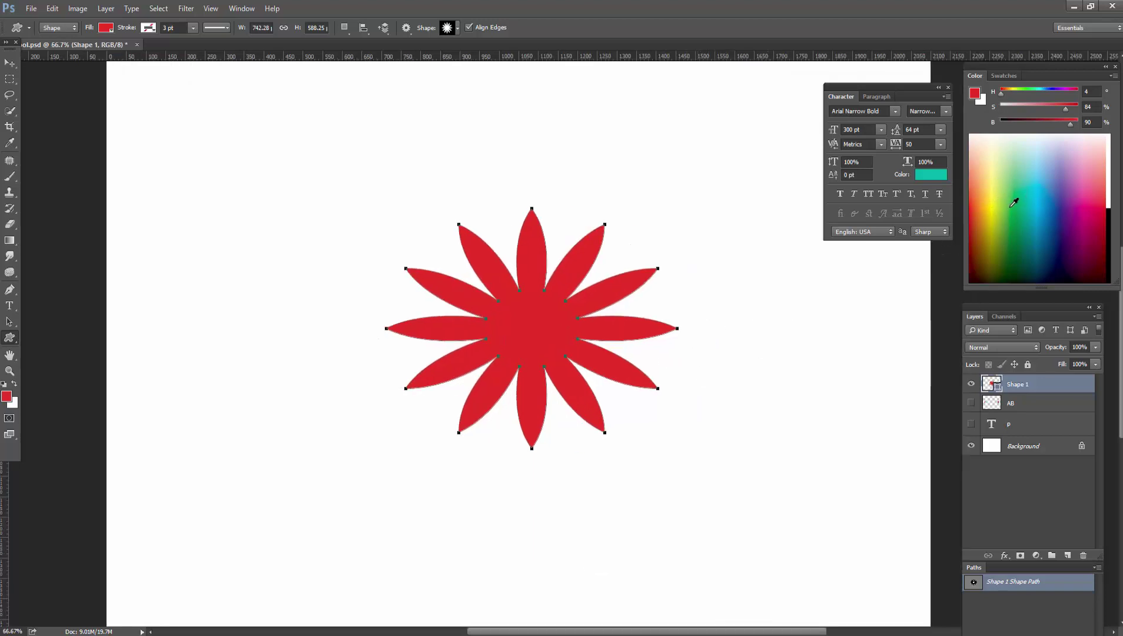
left_click_drag(1015, 198, 973, 169)
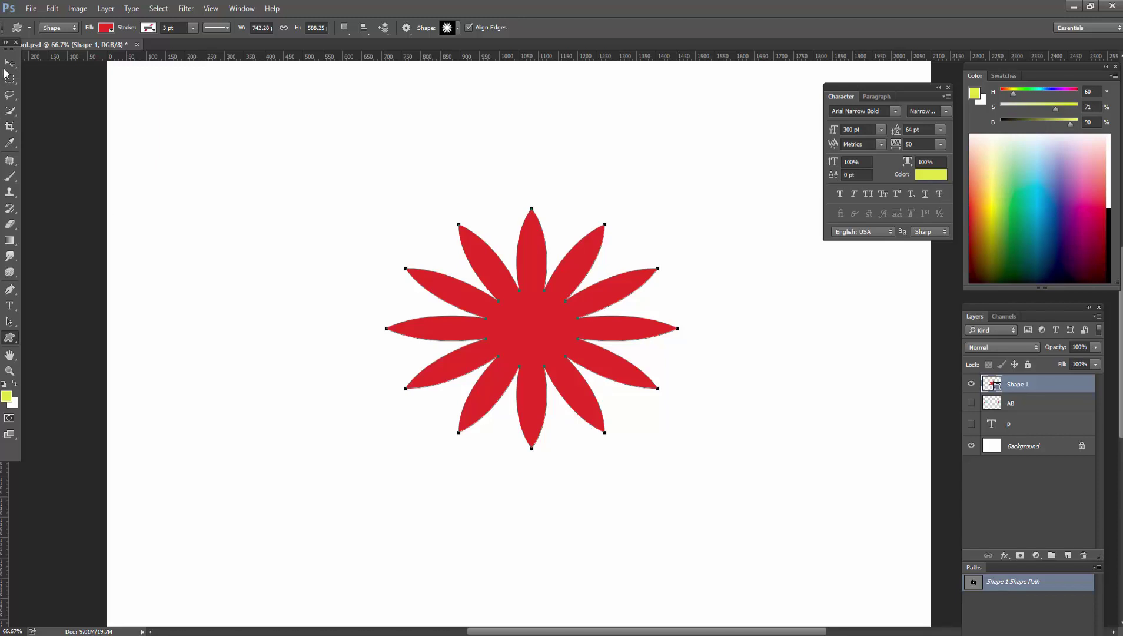
key("v")
left_click_drag(523, 341, 511, 337)
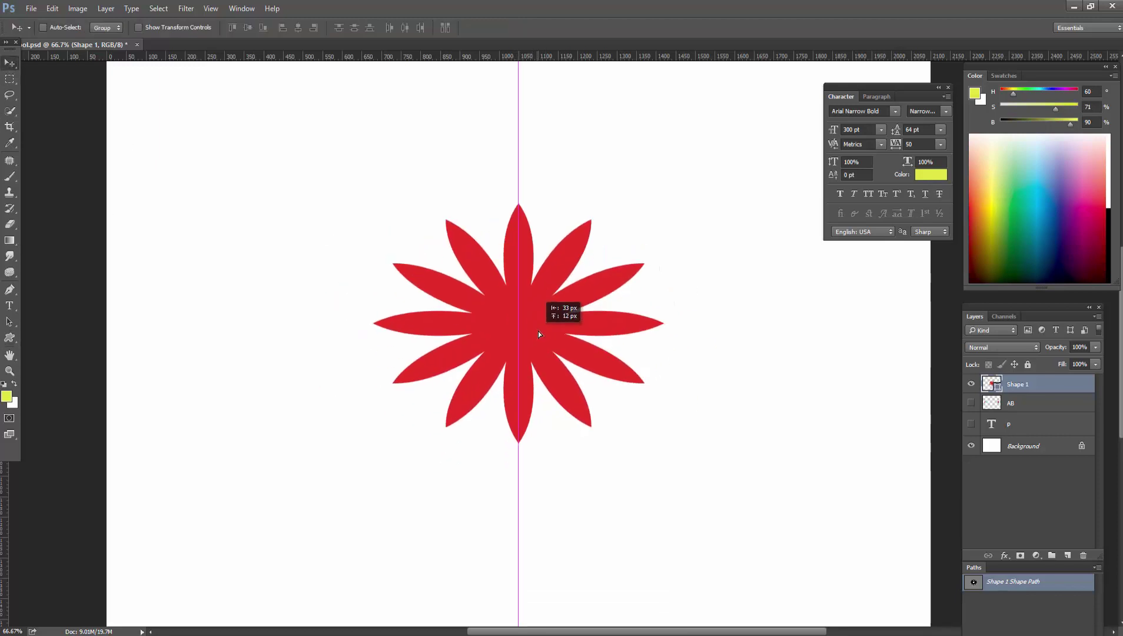
left_click(549, 335, "alt")
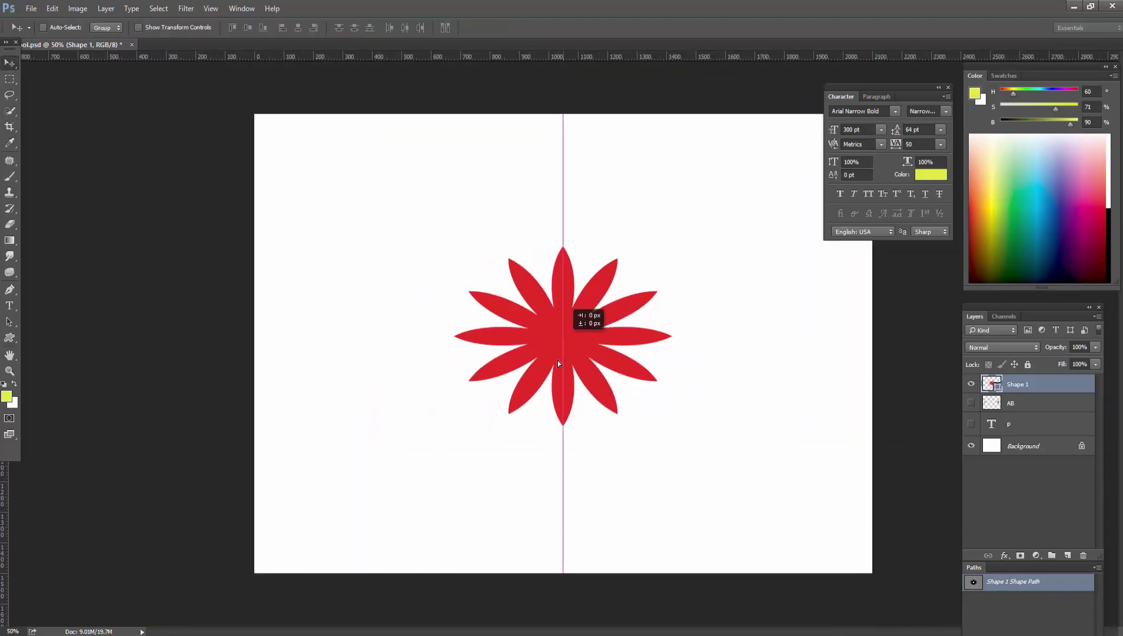
left_click_drag(557, 338, 559, 360)
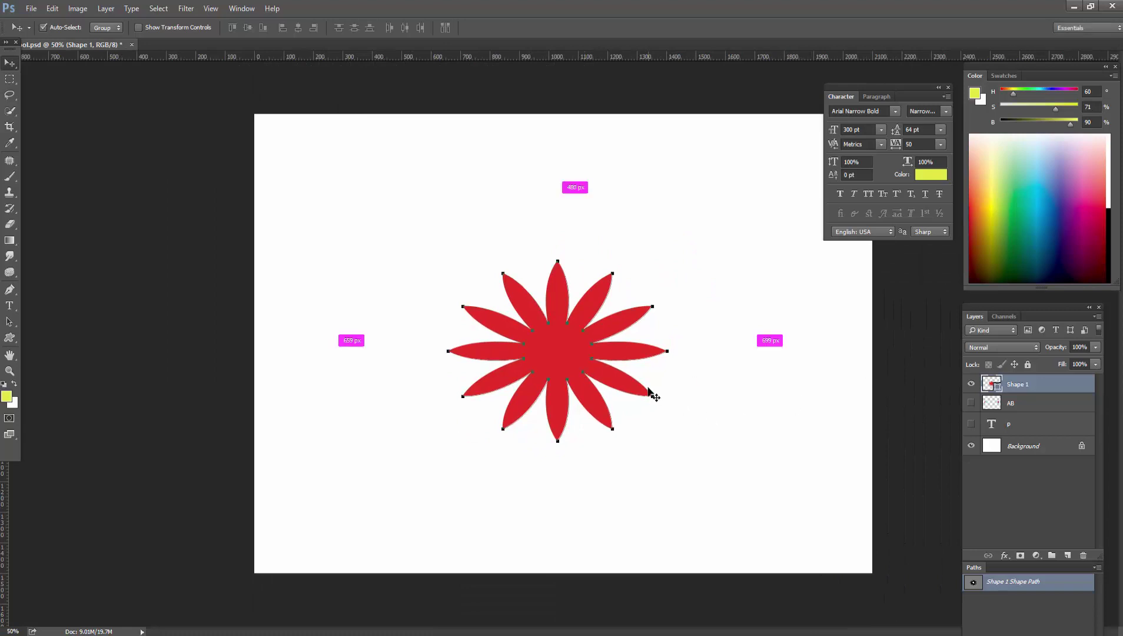
Free Transform the starburst up to about 187% and nudge it slightly upward.
key("ctrl+t")
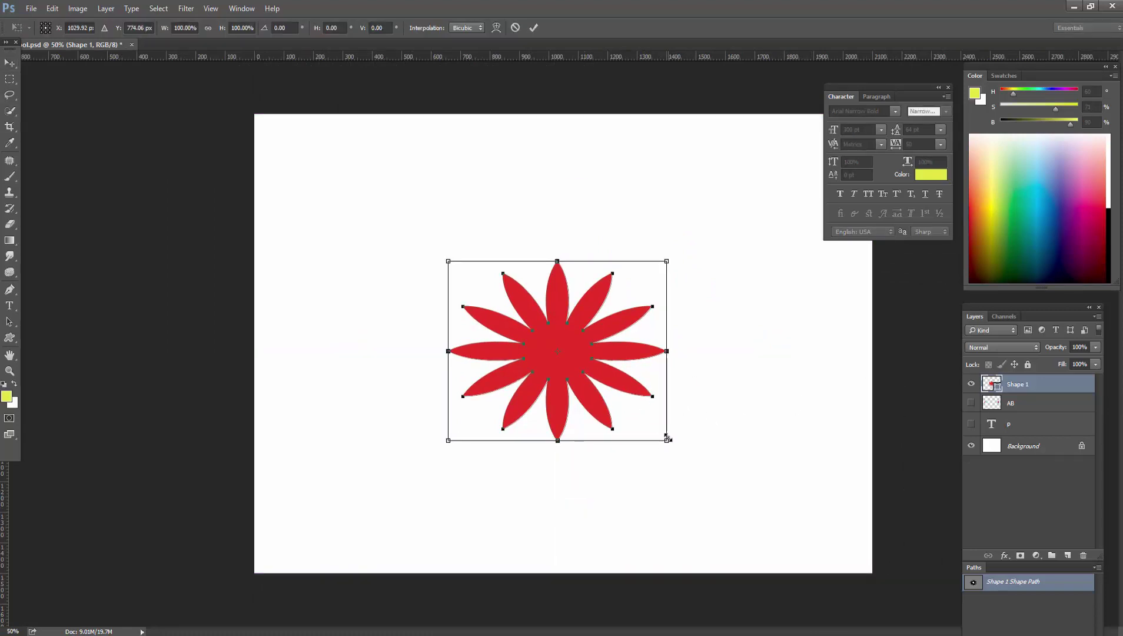
left_click_drag(666, 440, 936, 623)
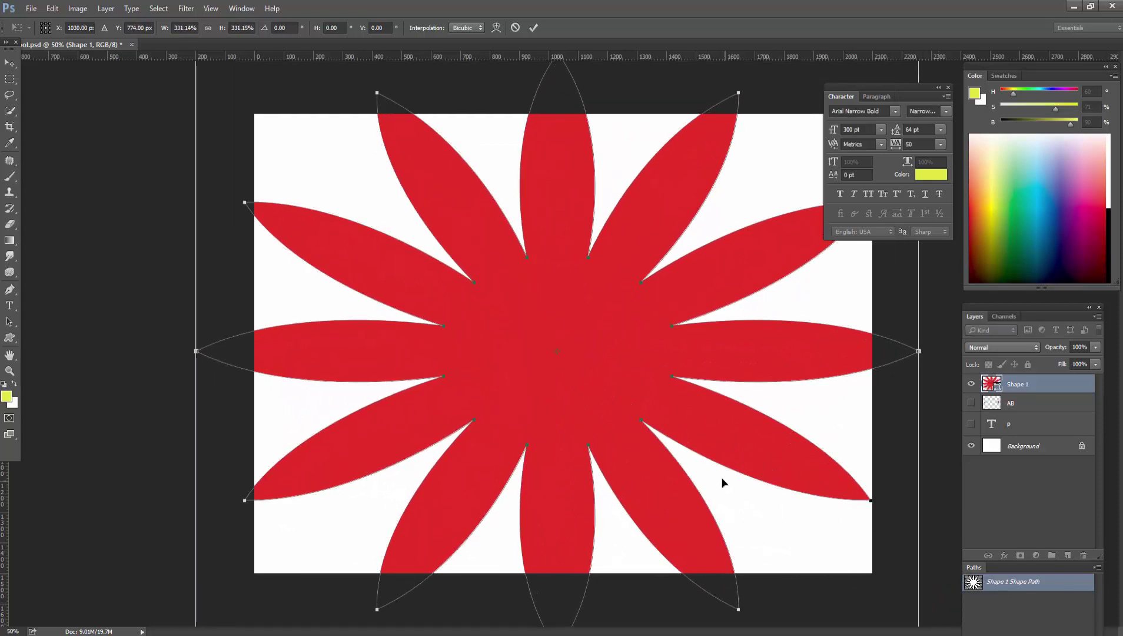
scroll(604, 367, "up", 1)
key("Return")
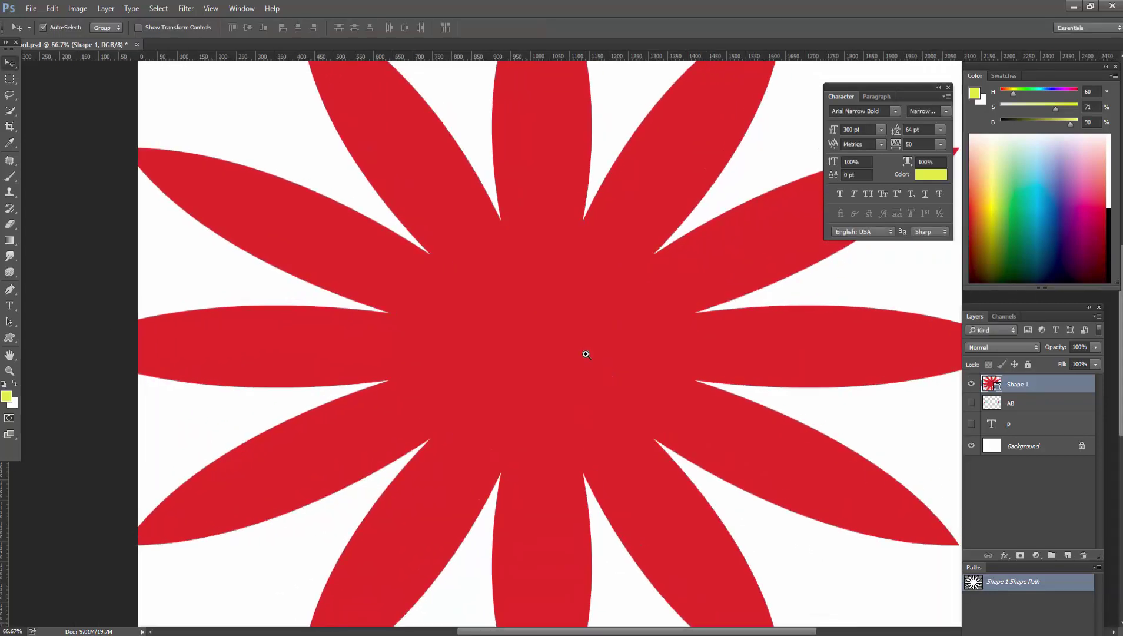
scroll(293, 168, "down", 1)
scroll(565, 281, "down", 1)
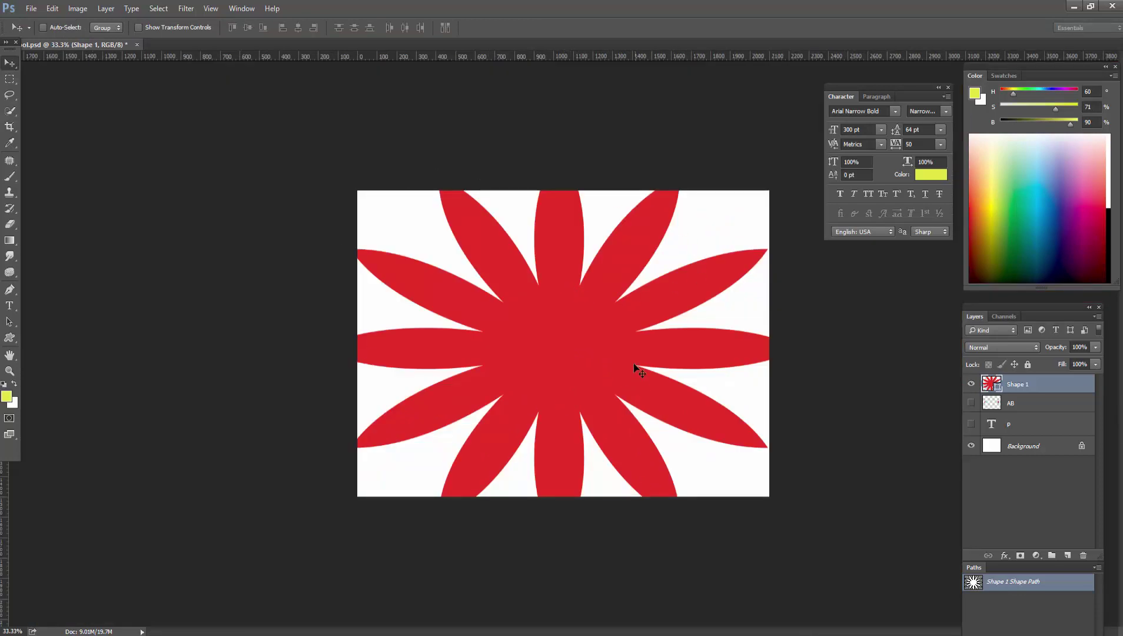
mouse_move(626, 376)
left_mouse_down()
mouse_move(642, 356)
mouse_move(628, 367)
left_mouse_up()
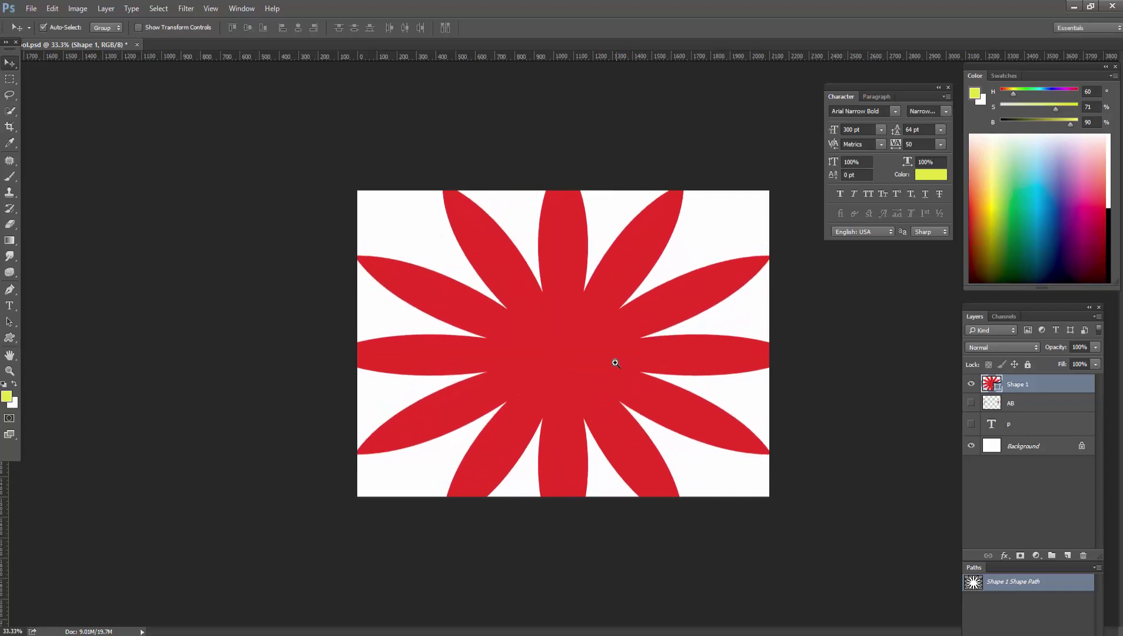
left_click(620, 362, "ctrl")
left_click(620, 362, "alt")
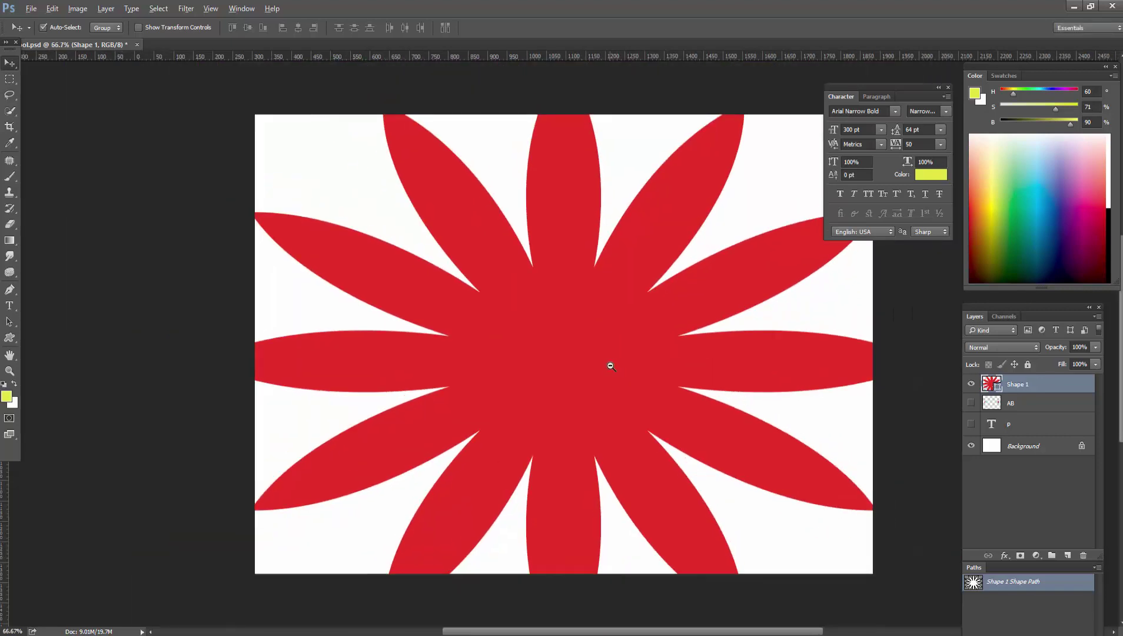
Transform the starburst again, ending with it shrunk to about a quarter size.
key("ctrl+t")
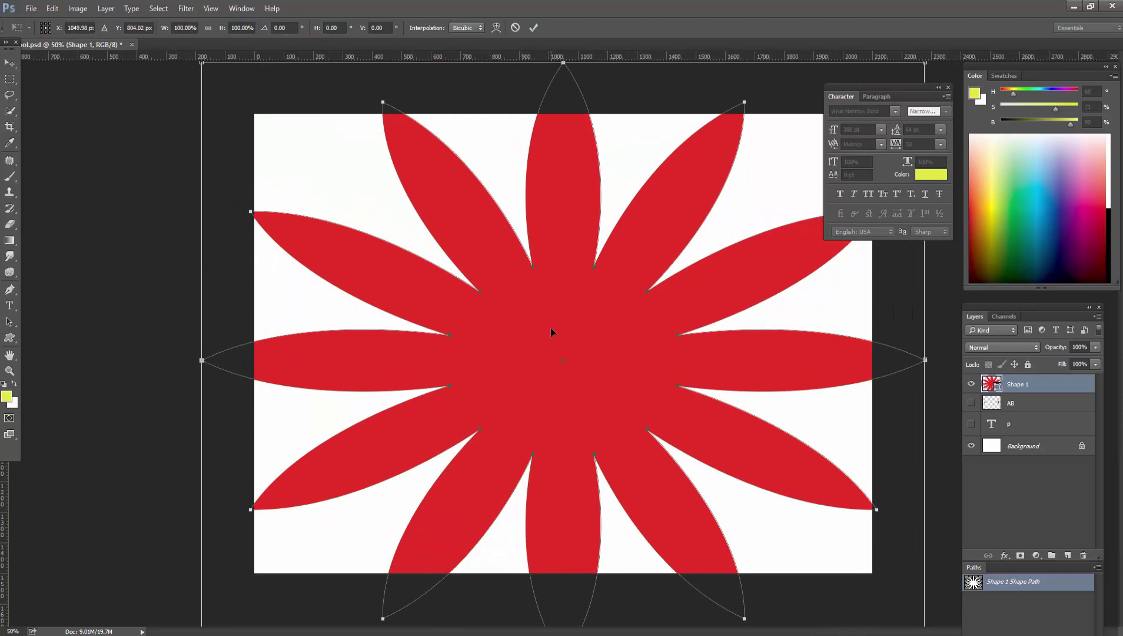
key("ctrl+minus")
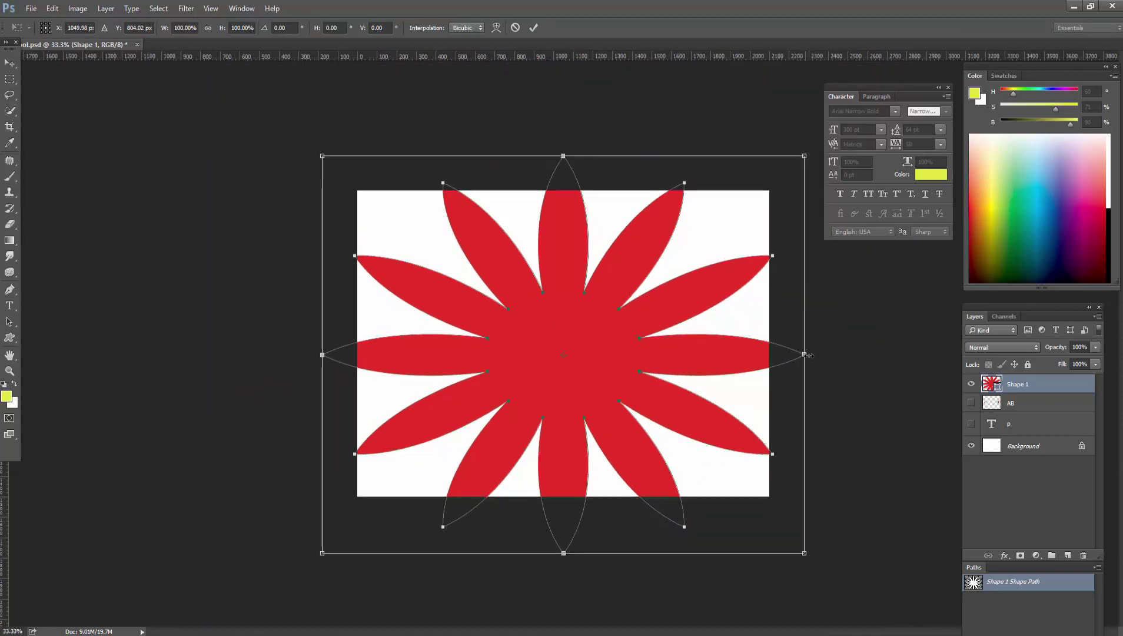
left_click_drag(804, 355, 812, 354)
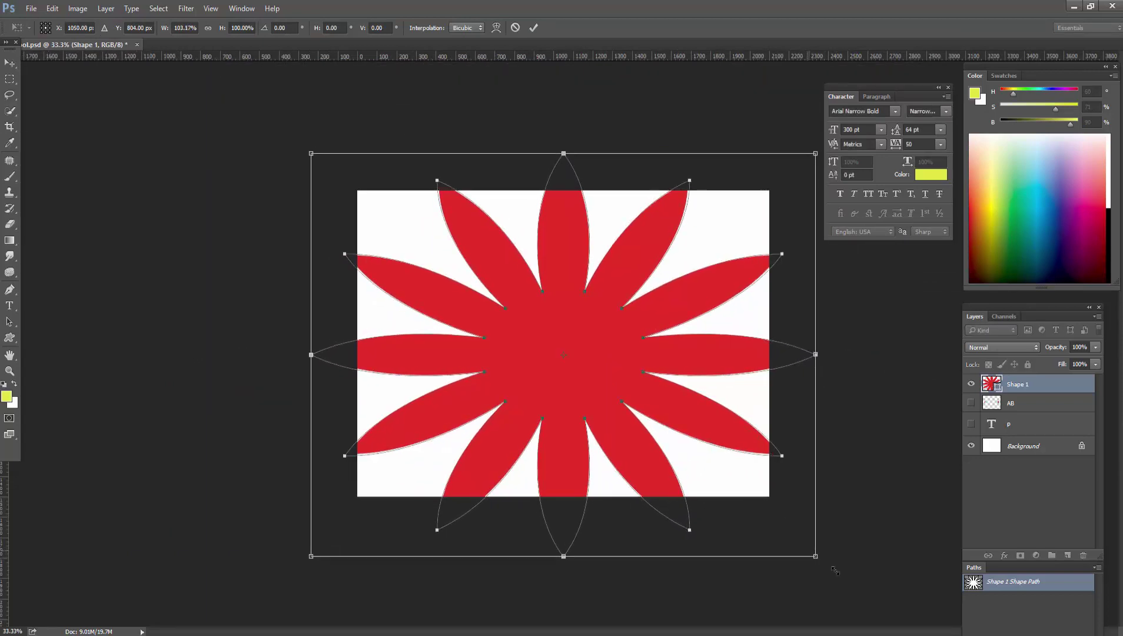
left_click_drag(813, 554, 915, 634)
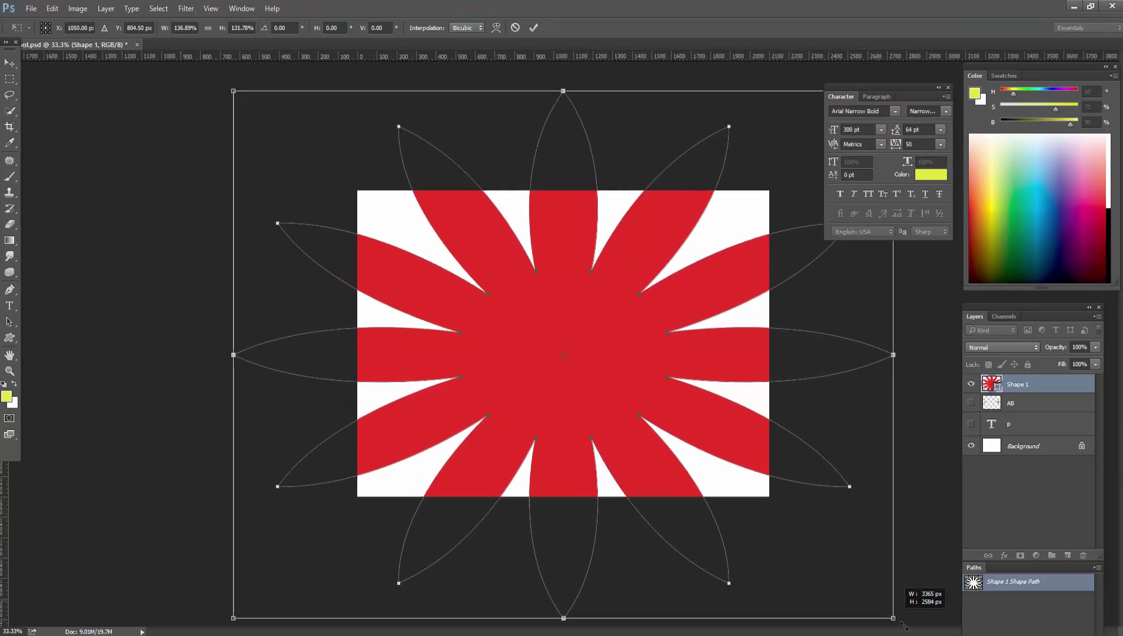
left_click(608, 350, "ctrl+space")
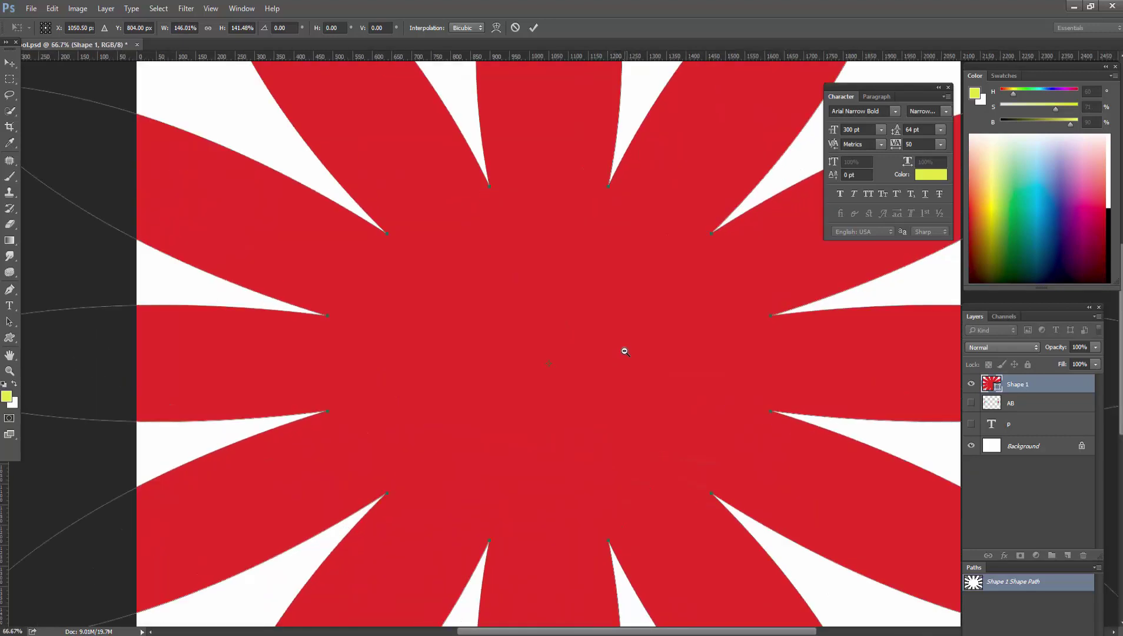
left_click(627, 352, "alt+space")
left_click(627, 352, "alt+space")
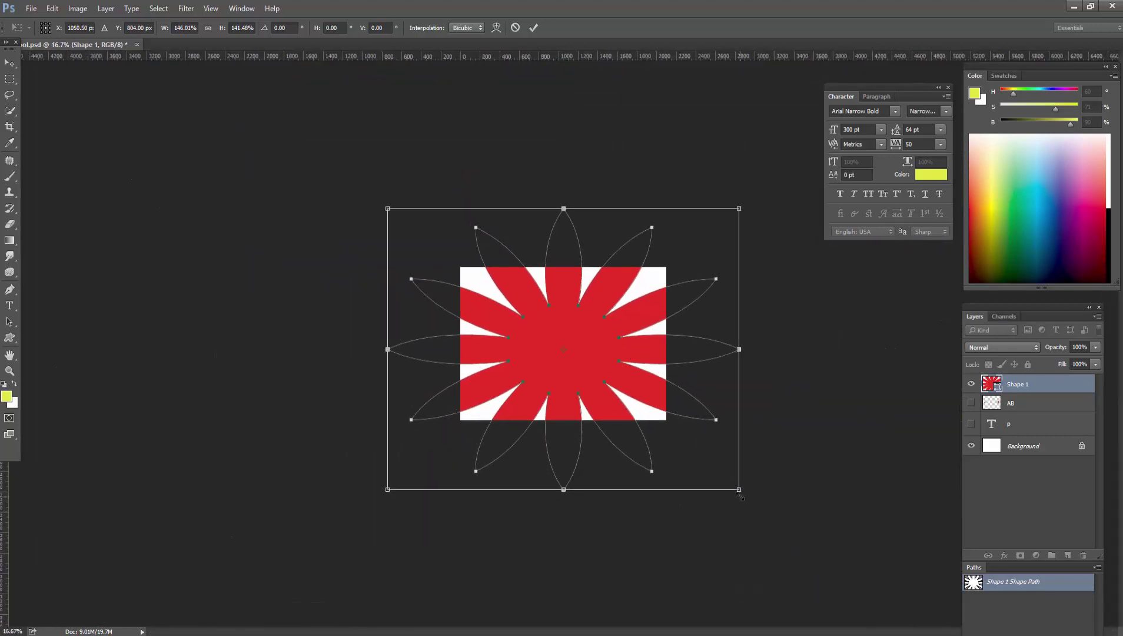
left_click_drag(740, 490, 569, 381)
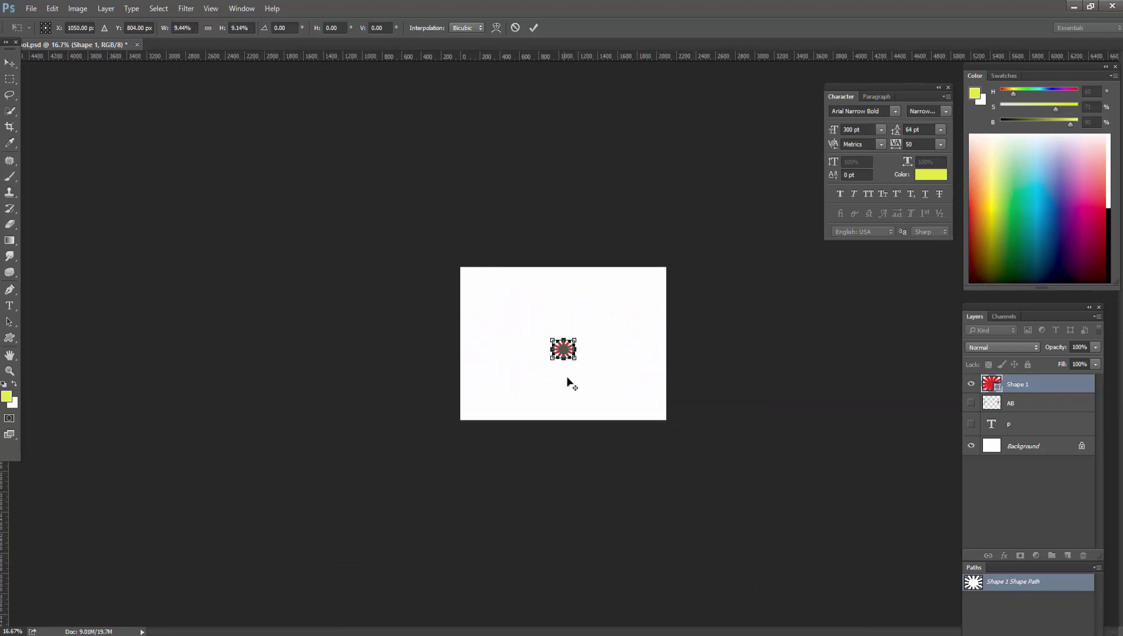
key("Return")
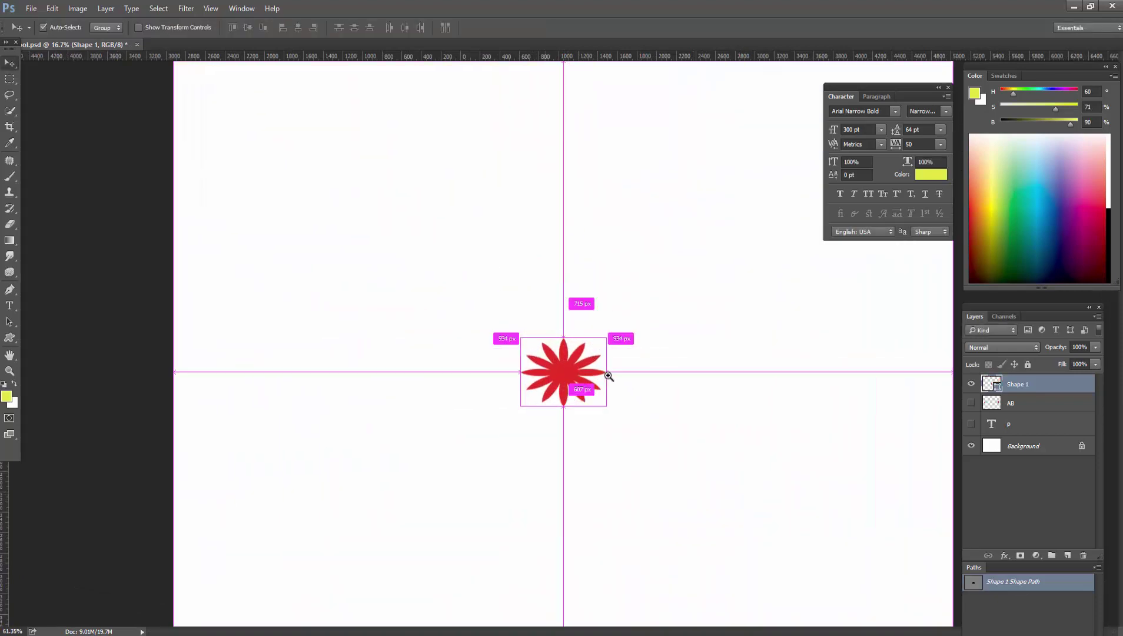
Scale the flower up to about 950% and move it to the canvas centre.
left_click_drag(546, 328, 657, 404)
mouse_move(707, 464)
left_mouse_down()
mouse_move(616, 392)
mouse_move(577, 397)
left_mouse_up()
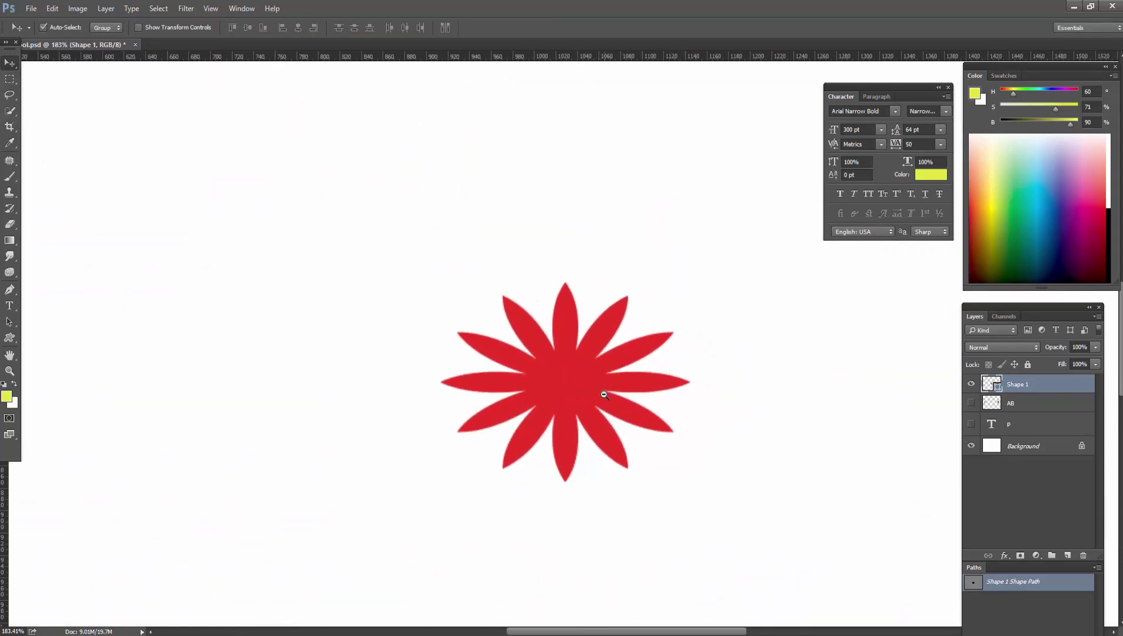
key("ctrl+minus")
key("ctrl+minus")
key("ctrl+minus")
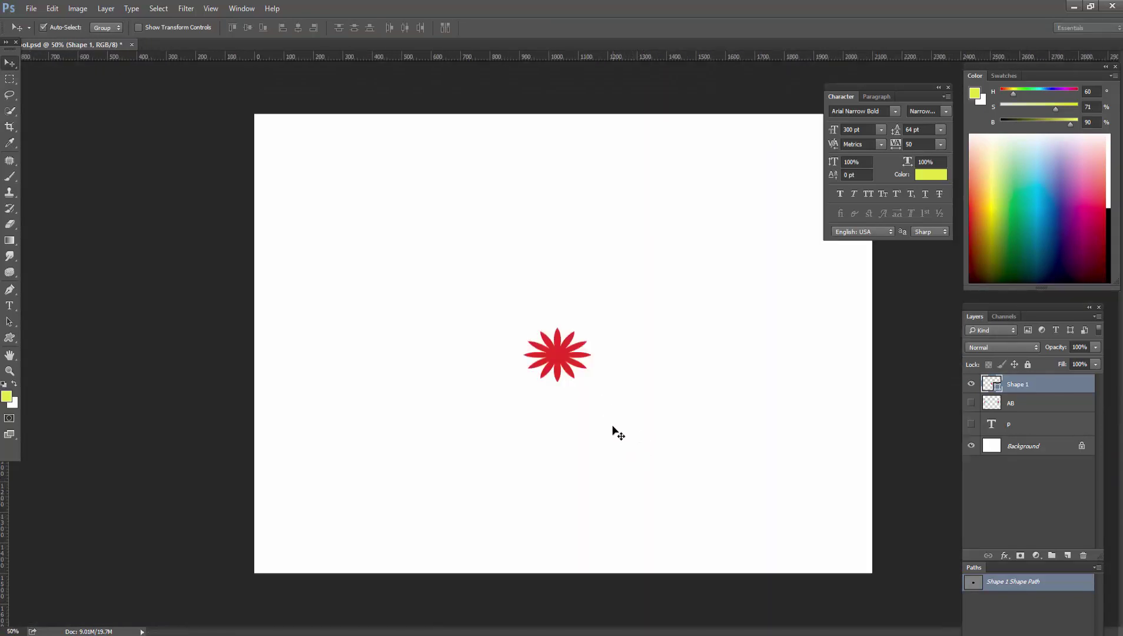
key("ctrl+t")
left_click_drag(591, 383, 880, 612)
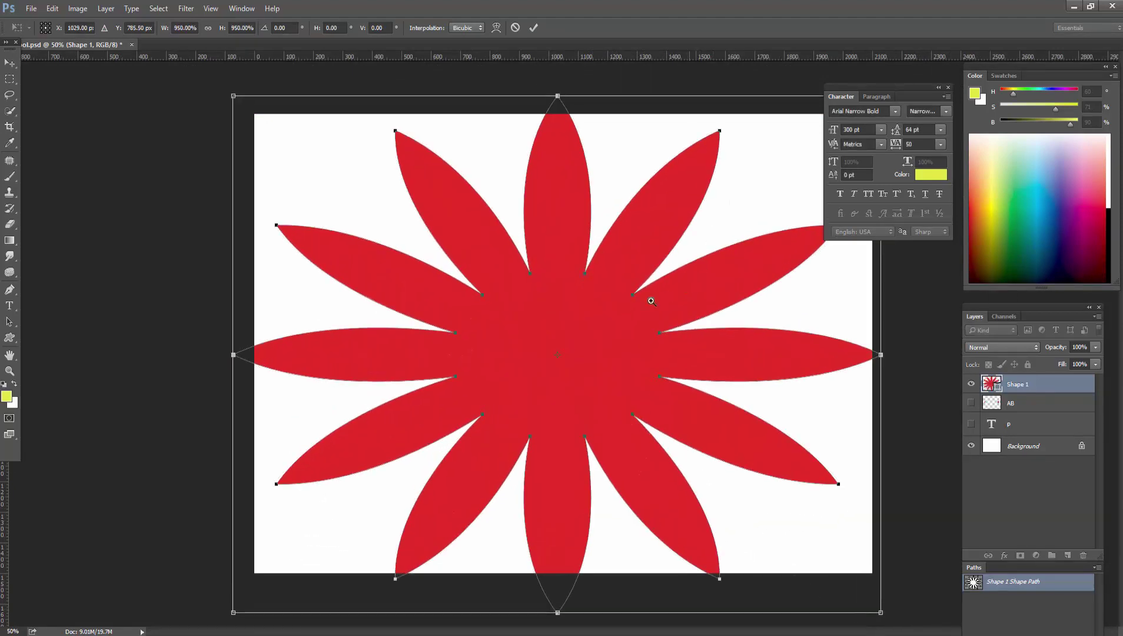
left_click(639, 306, "ctrl")
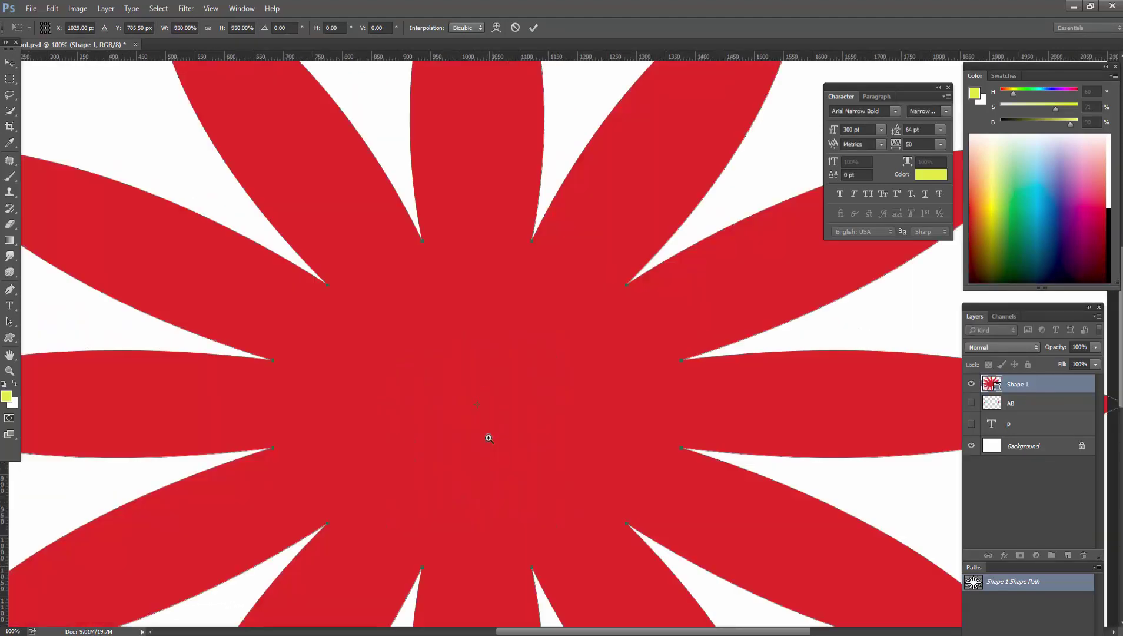
left_click(489, 438, "ctrl")
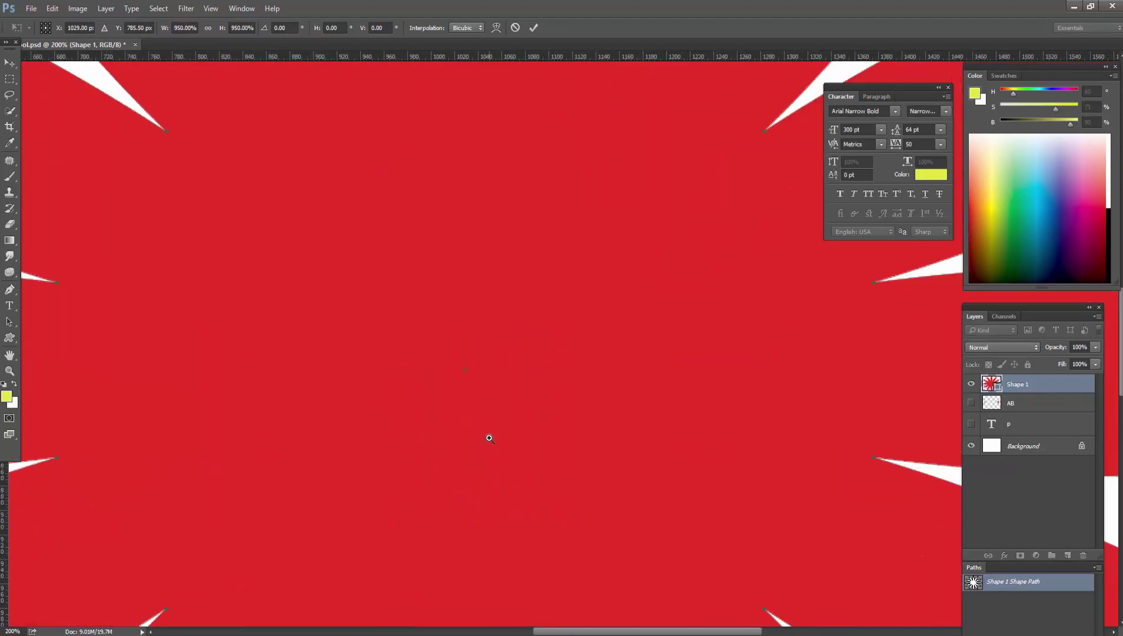
left_click(566, 406, "ctrl+alt")
left_click(566, 405, "ctrl+alt")
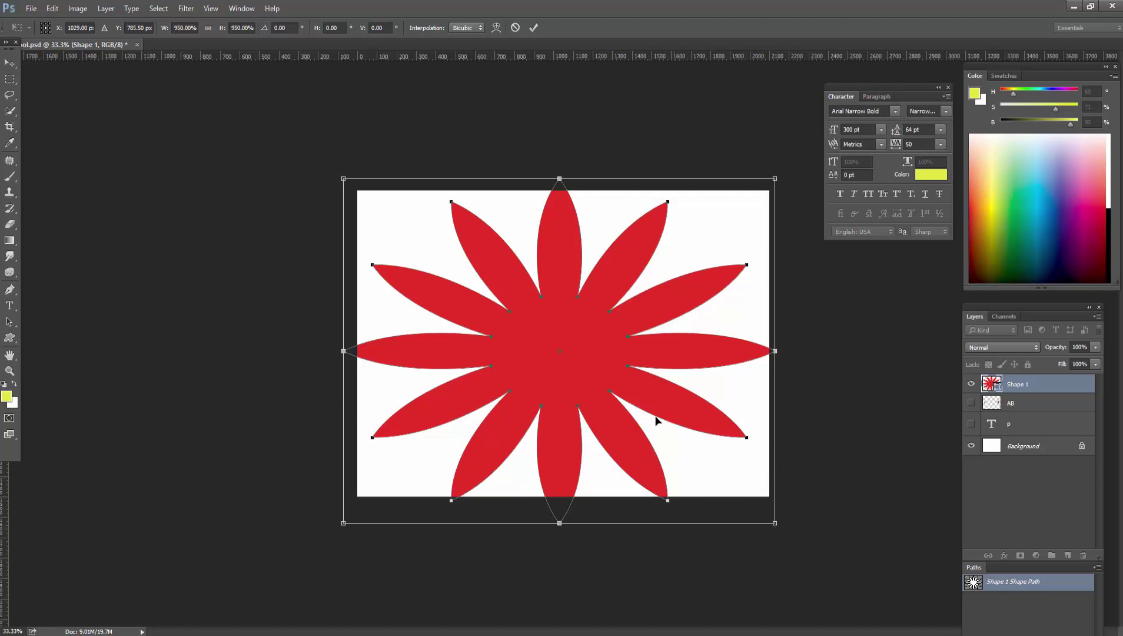
key("Return")
mouse_move(621, 354)
left_mouse_down()
mouse_move(641, 384)
mouse_move(667, 394)
left_mouse_up()
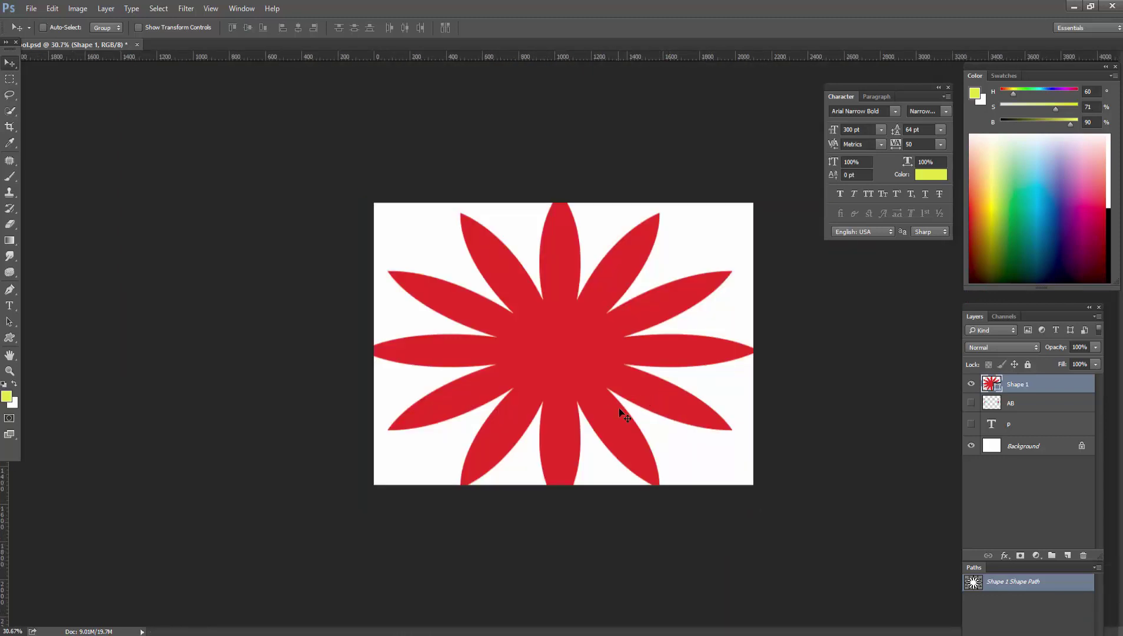
mouse_move(588, 361)
left_mouse_down()
mouse_move(584, 337)
mouse_move(591, 364)
left_mouse_up()
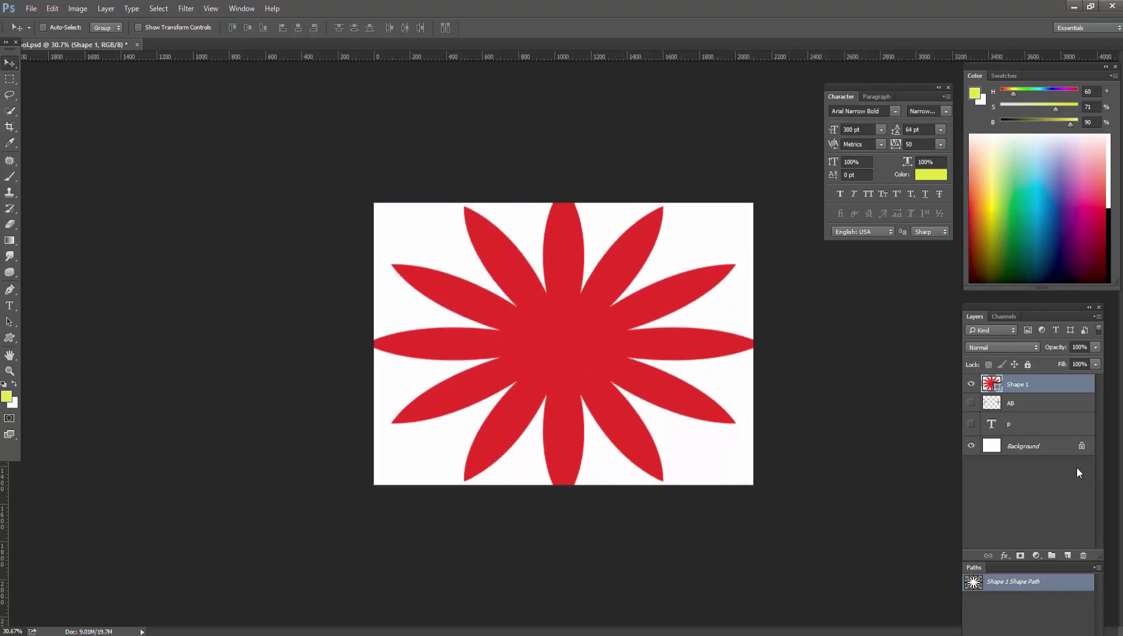
Hide the Shape 1 layer and set the Custom Shape tool to Pixels mode.
left_click(971, 384)
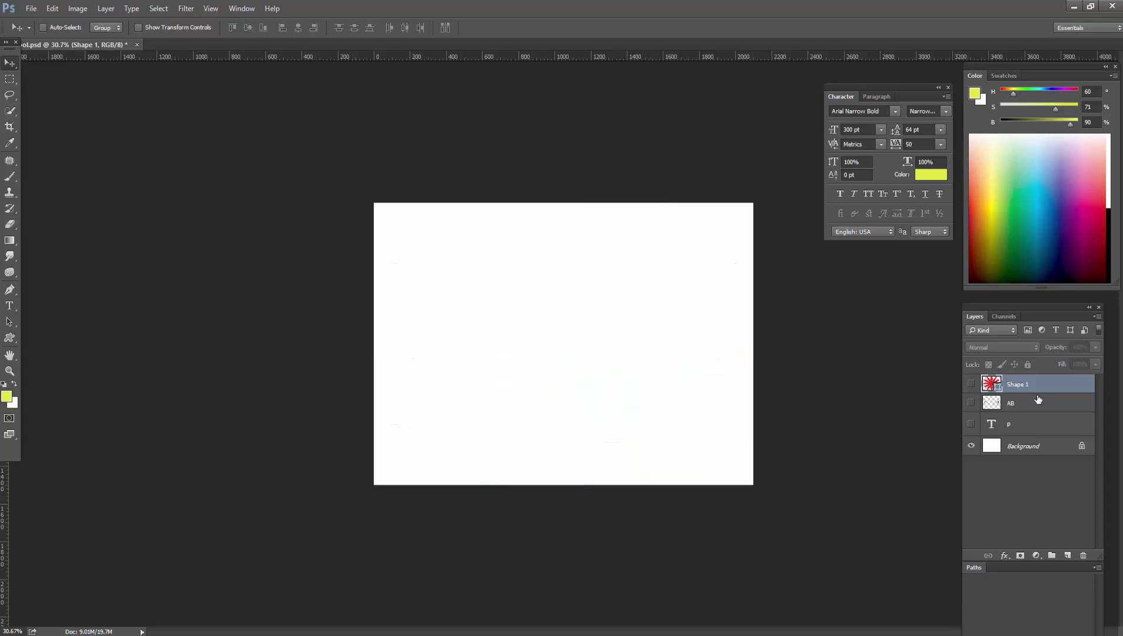
left_click(9, 338)
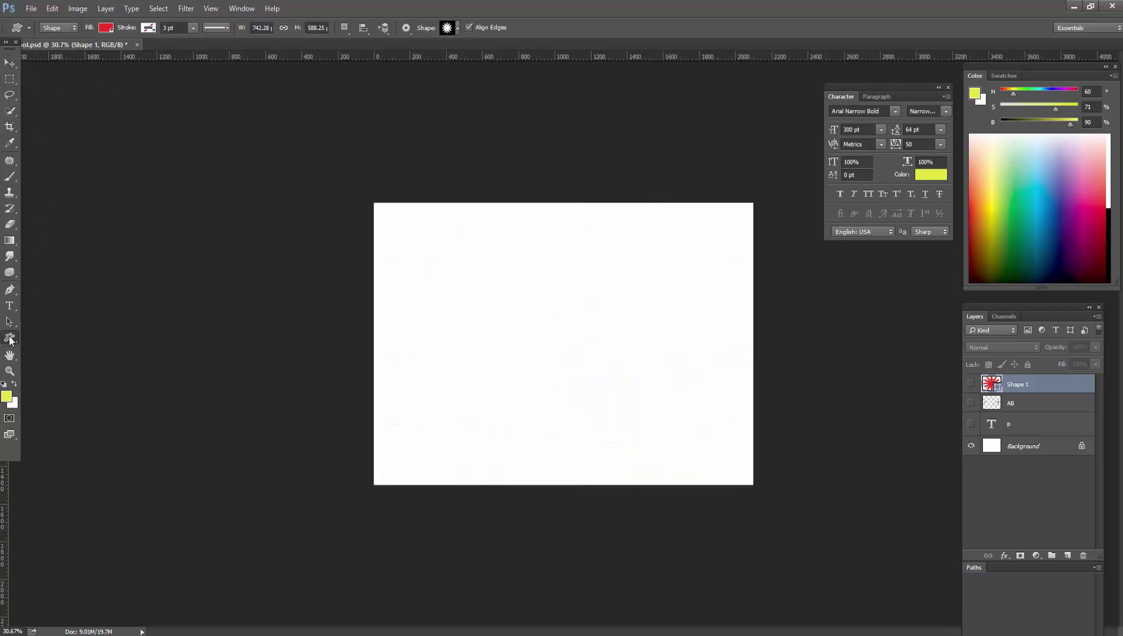
left_click(69, 28)
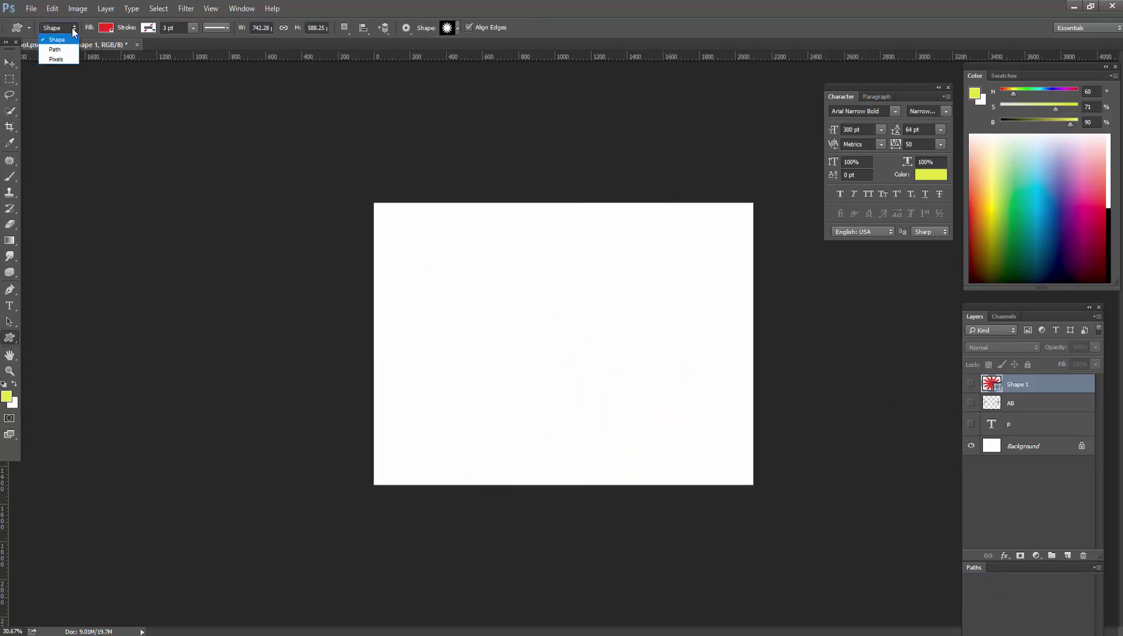
left_click(62, 59)
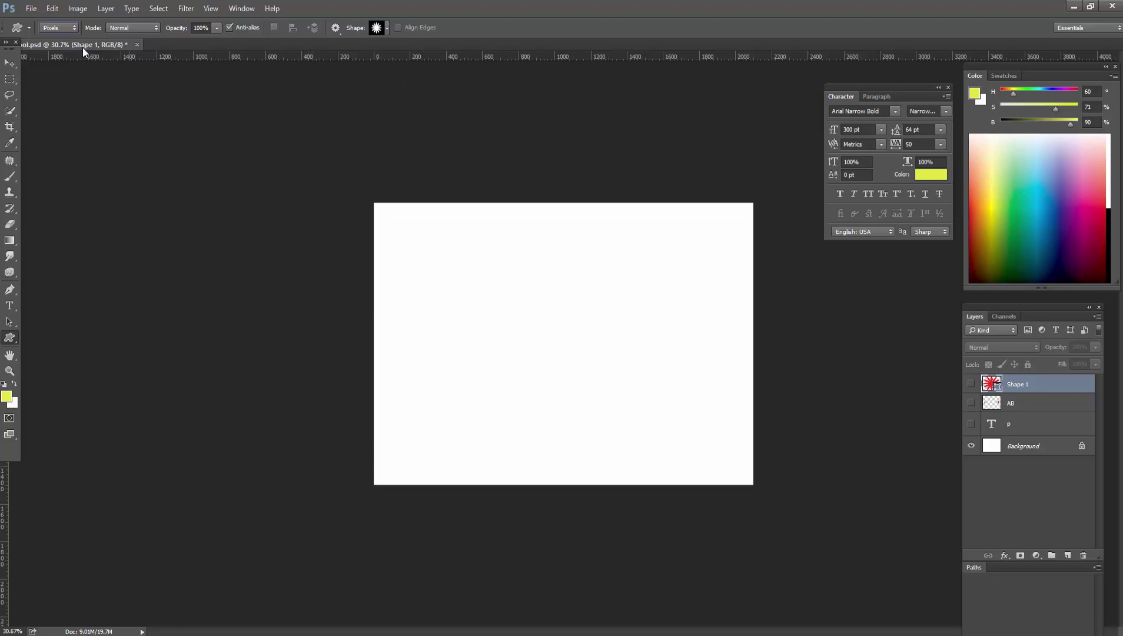
left_click(69, 28)
left_click(58, 53)
Pick the starburst custom shape and add a new empty Layer 1.
left_click(387, 28)
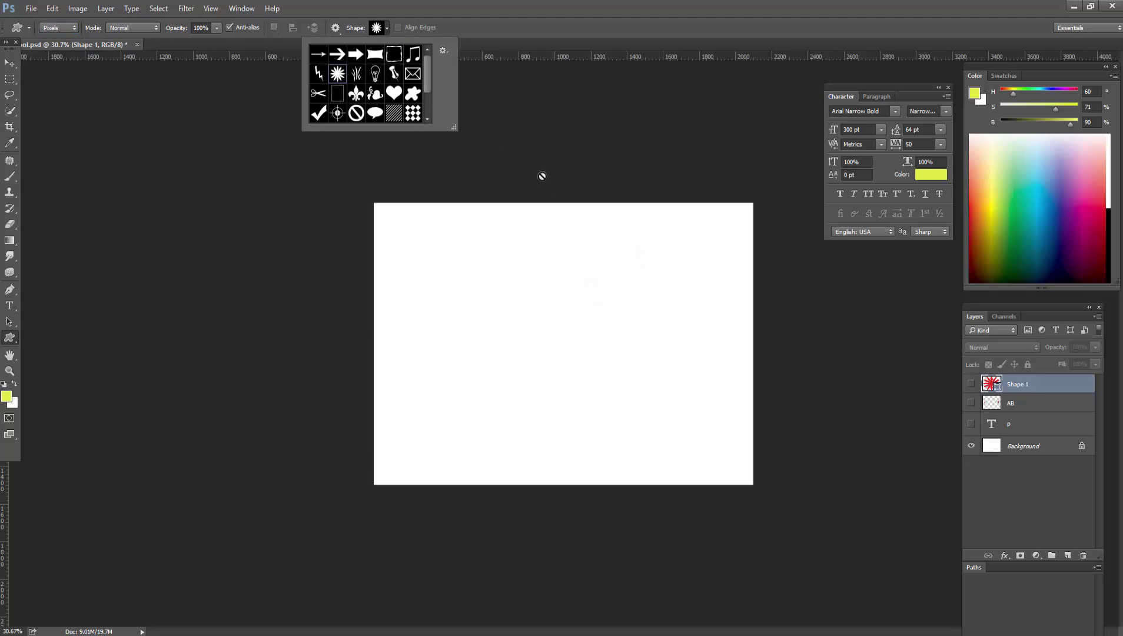
double_click(338, 74)
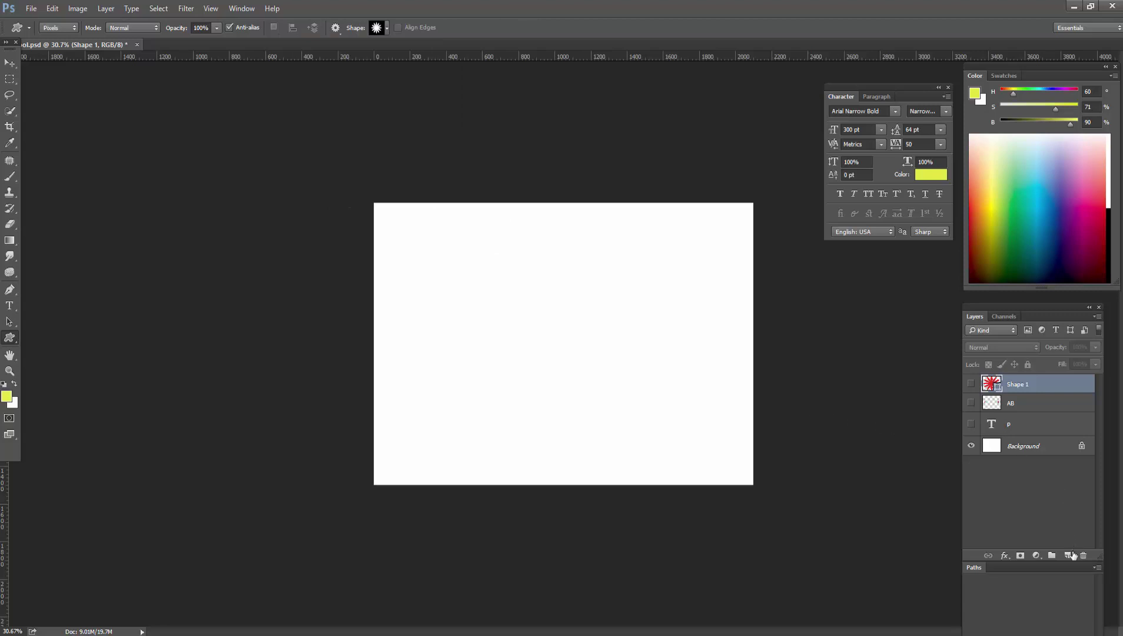
left_click(1067, 555)
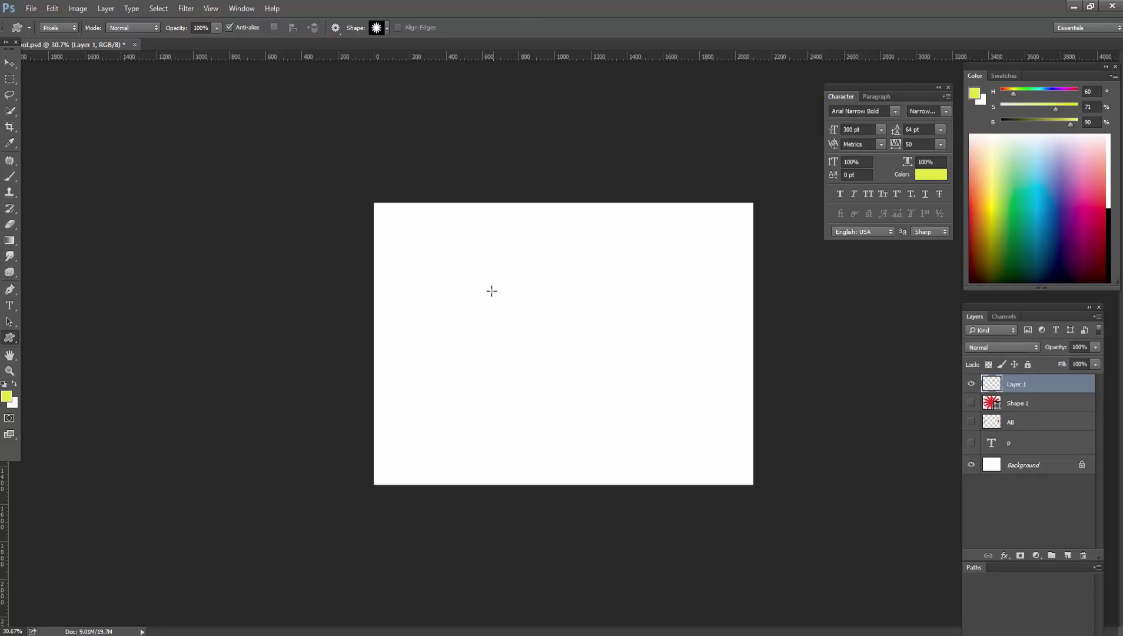
Draw a yellow pixel starburst flower across the canvas on Layer 1.
left_click_drag(492, 290, 742, 498)
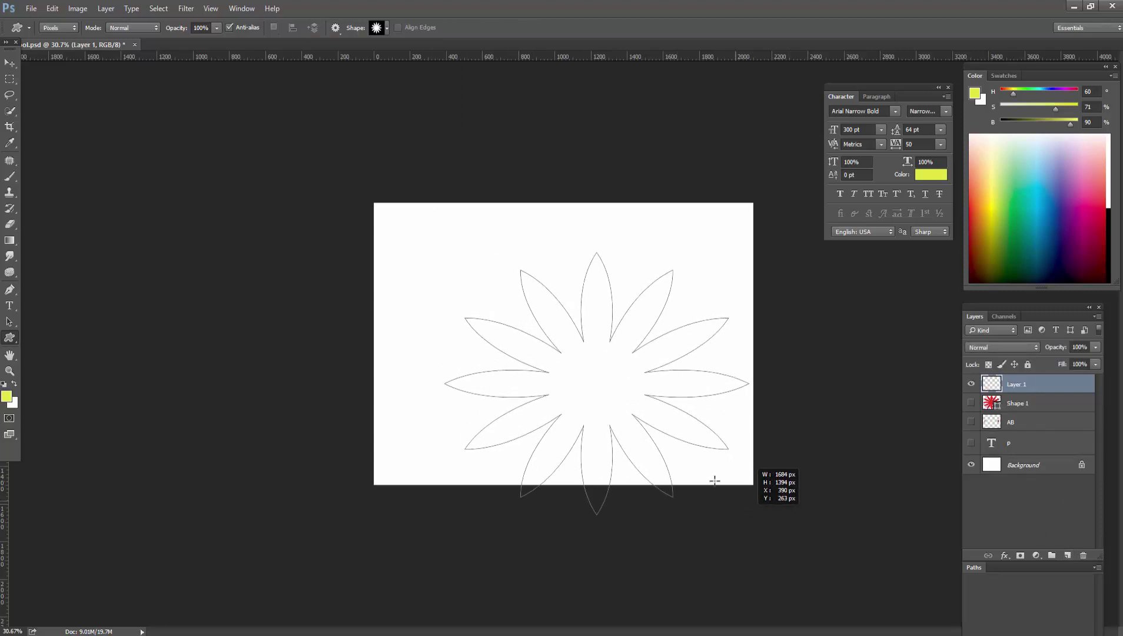
left_click_drag(742, 498, 743, 494)
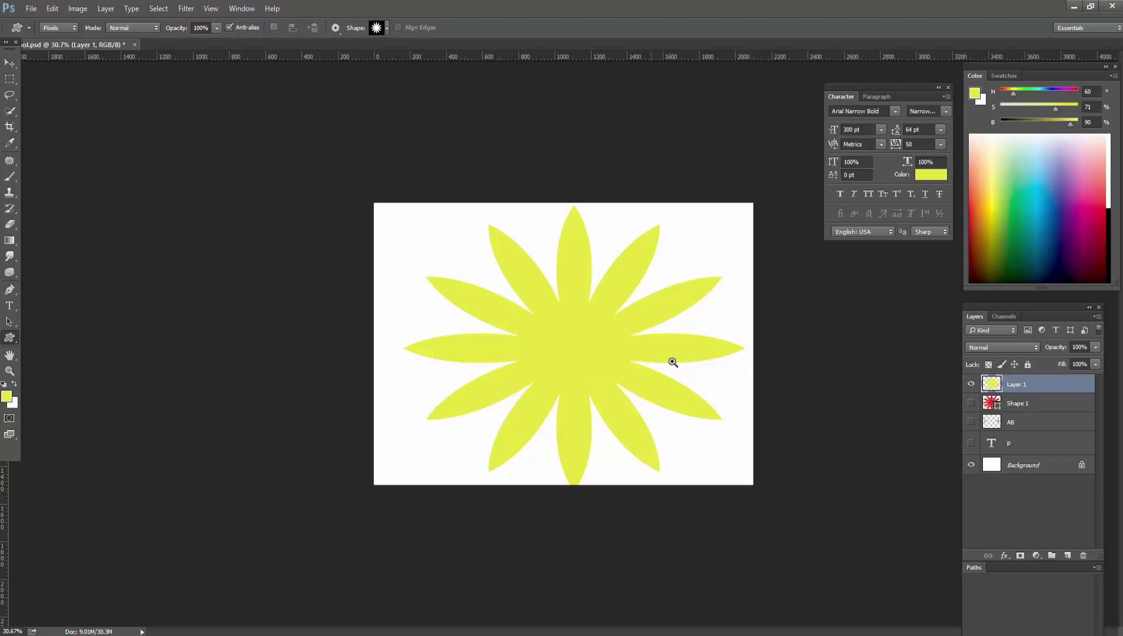
left_click(674, 361, "ctrl")
mouse_move(674, 361)
left_mouse_down()
mouse_move(672, 350)
mouse_move(561, 376)
left_mouse_up()
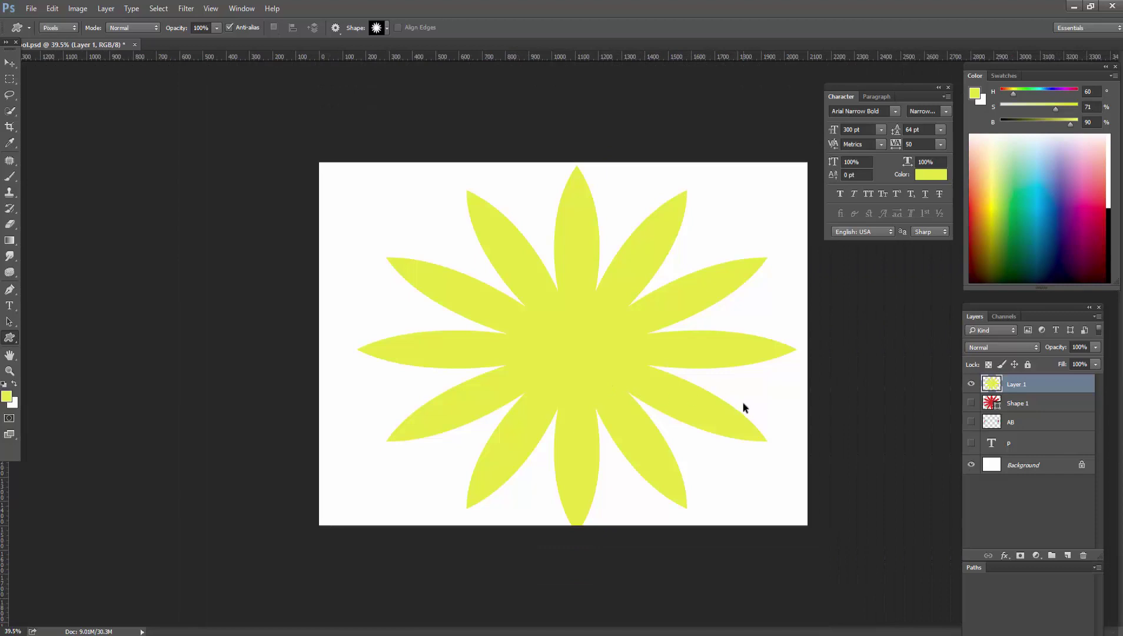
Shrink the yellow flower to about a third of its size and commit the transform.
key("ctrl+t")
left_click_drag(798, 525, 606, 388)
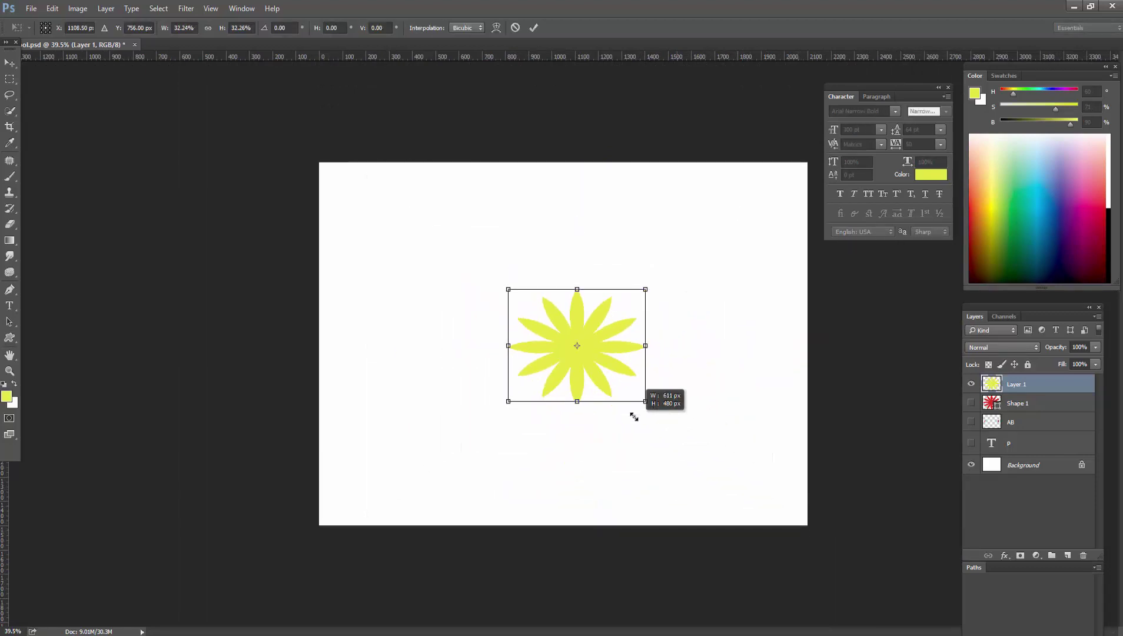
key("Return")
key("u")
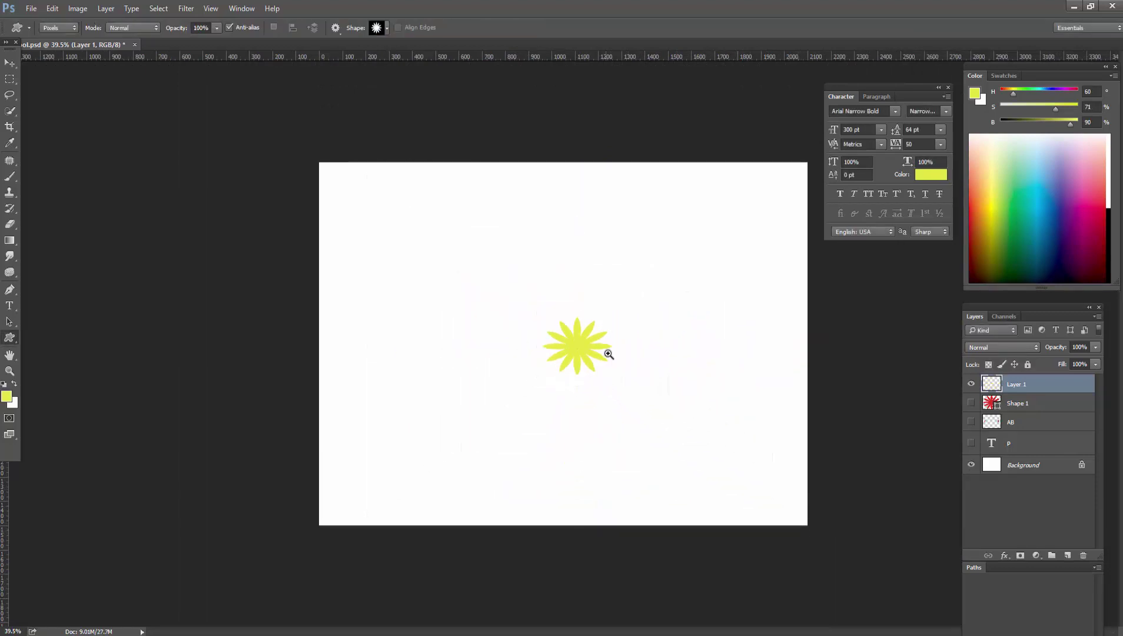
left_click(587, 345, "ctrl")
left_click(584, 343, "ctrl")
left_click(621, 369, "ctrl")
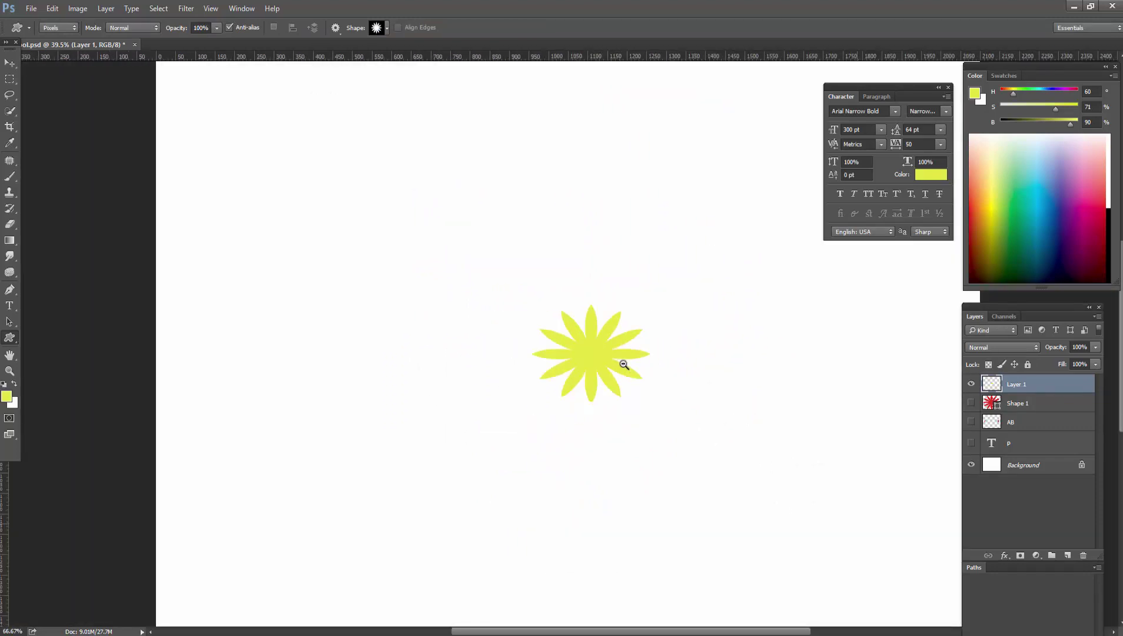
left_click(628, 379, "alt")
key("ctrl+t")
Scale the yellow flower up to a much larger size with free transform.
left_click_drag(622, 382, 952, 624)
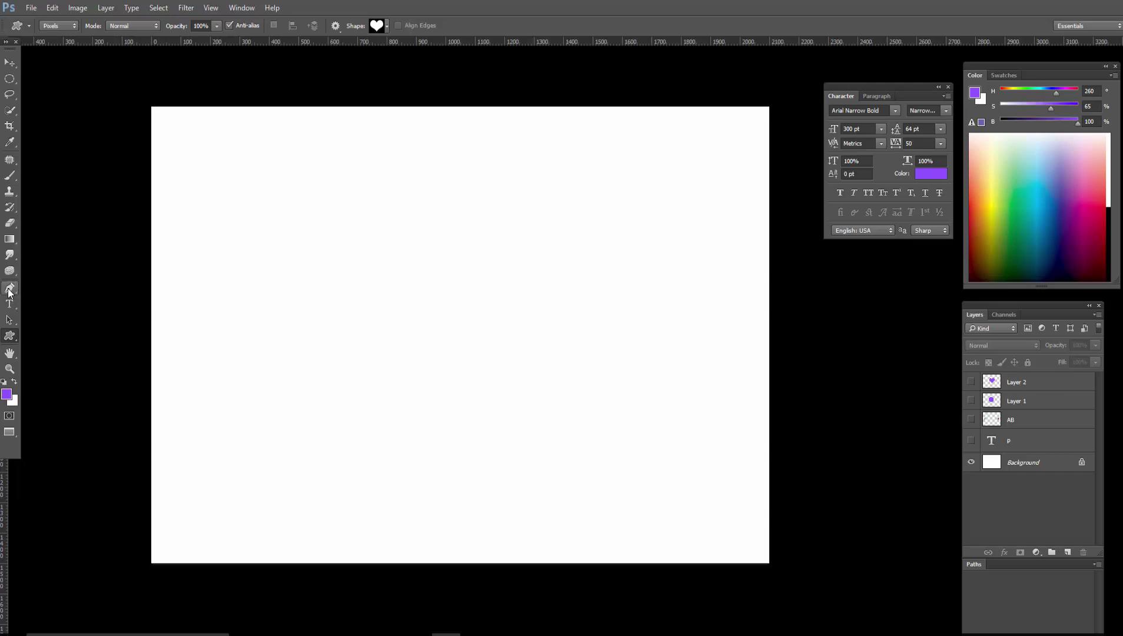
Choose the standard Pen Tool from the pen tool flyout.
left_click(9, 294)
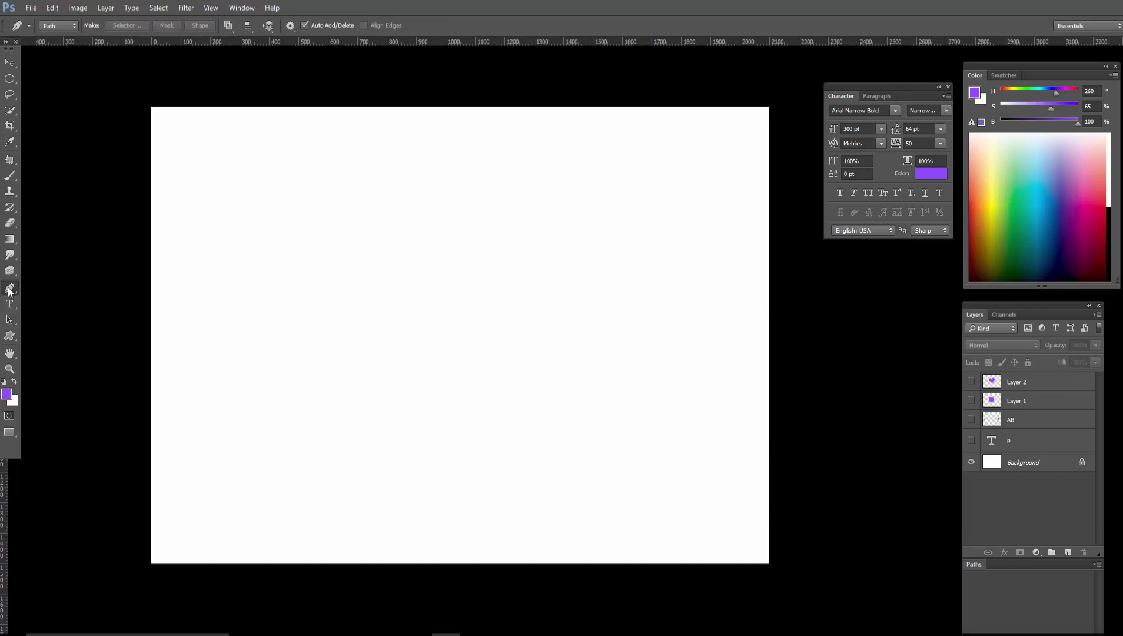
right_click(10, 292)
left_click(52, 289)
Trace a closed nine-anchor straight-edged polygon with a notch on its left side.
left_click(316, 199)
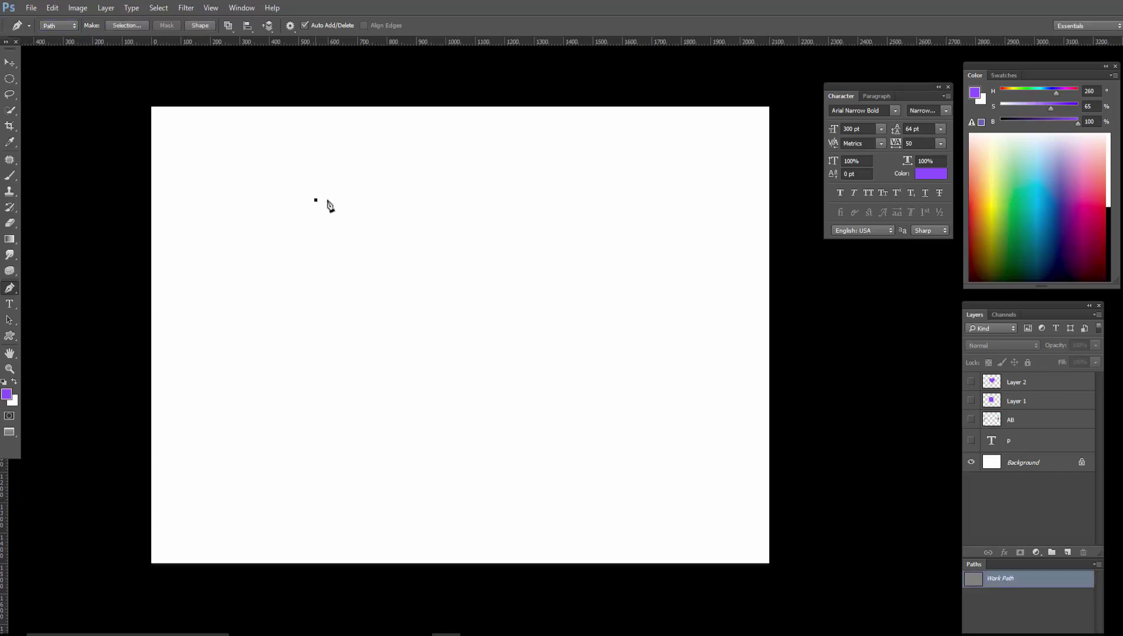
left_click(484, 202)
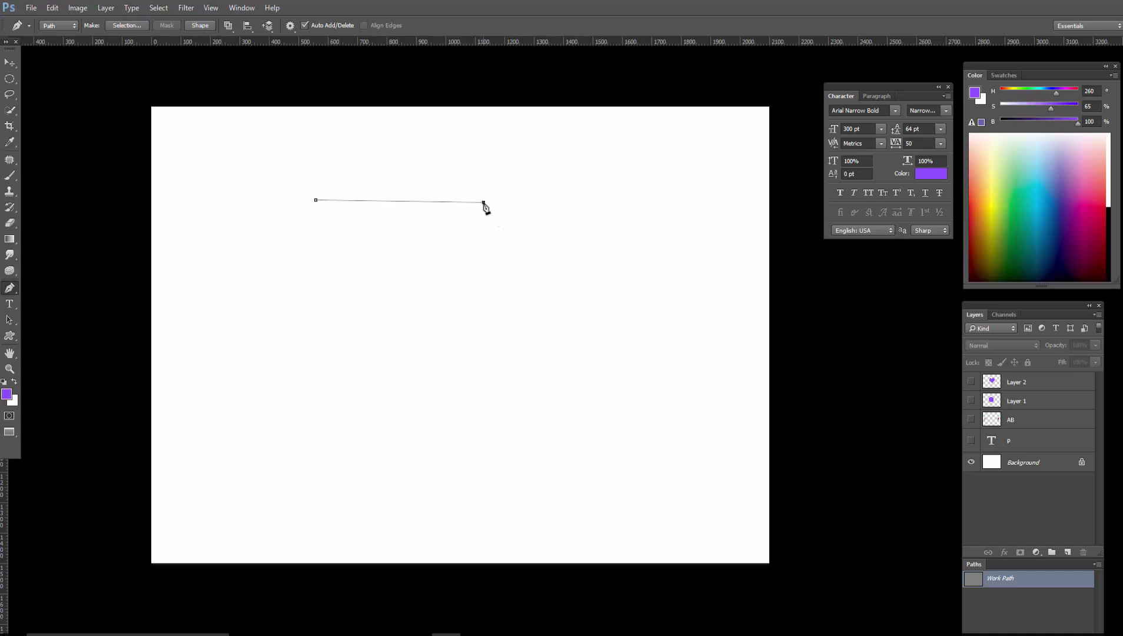
left_click(564, 296)
left_click(563, 406)
left_click(492, 423)
left_click(360, 424)
left_click(290, 337)
left_click(329, 299)
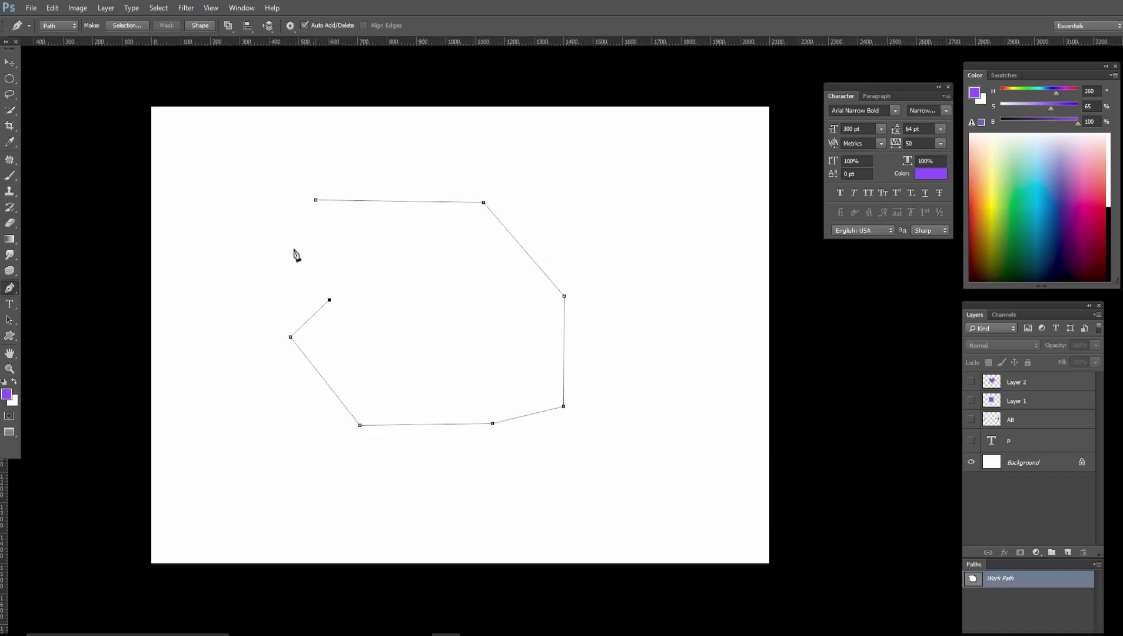
left_click(284, 232)
left_click(317, 202)
Scale the polygon path up to about 198% and commit the transform.
key("ctrl+t")
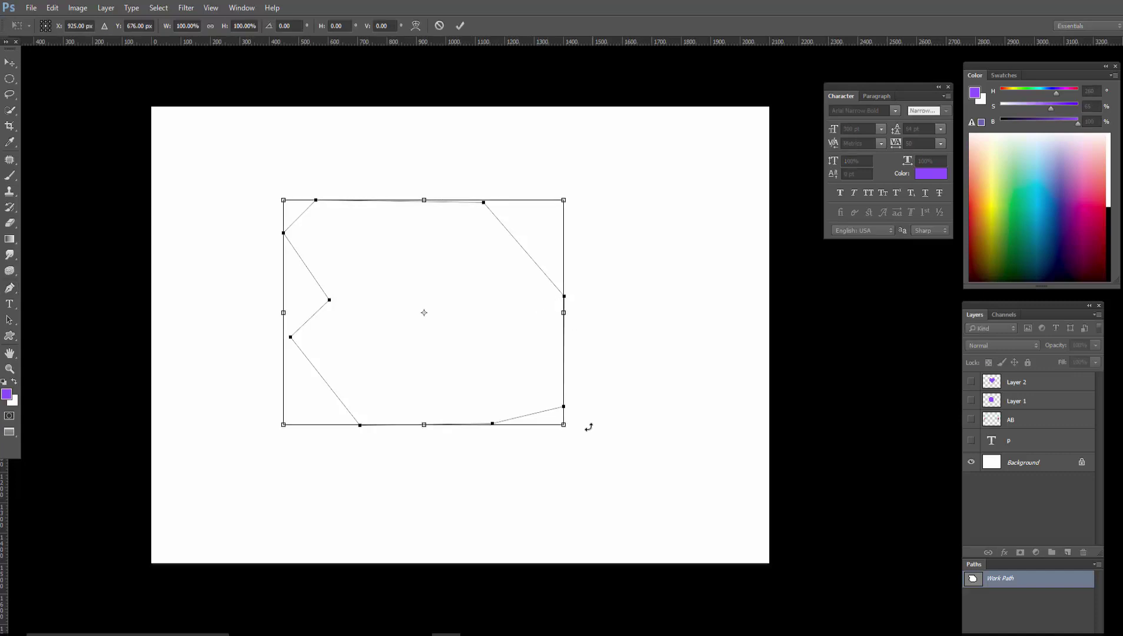
mouse_move(564, 424)
left_mouse_down()
mouse_move(753, 527)
mouse_move(534, 410)
mouse_move(562, 451)
mouse_move(530, 441)
mouse_move(657, 490)
mouse_move(547, 444)
mouse_move(594, 461)
mouse_move(569, 450)
mouse_move(577, 438)
left_mouse_up()
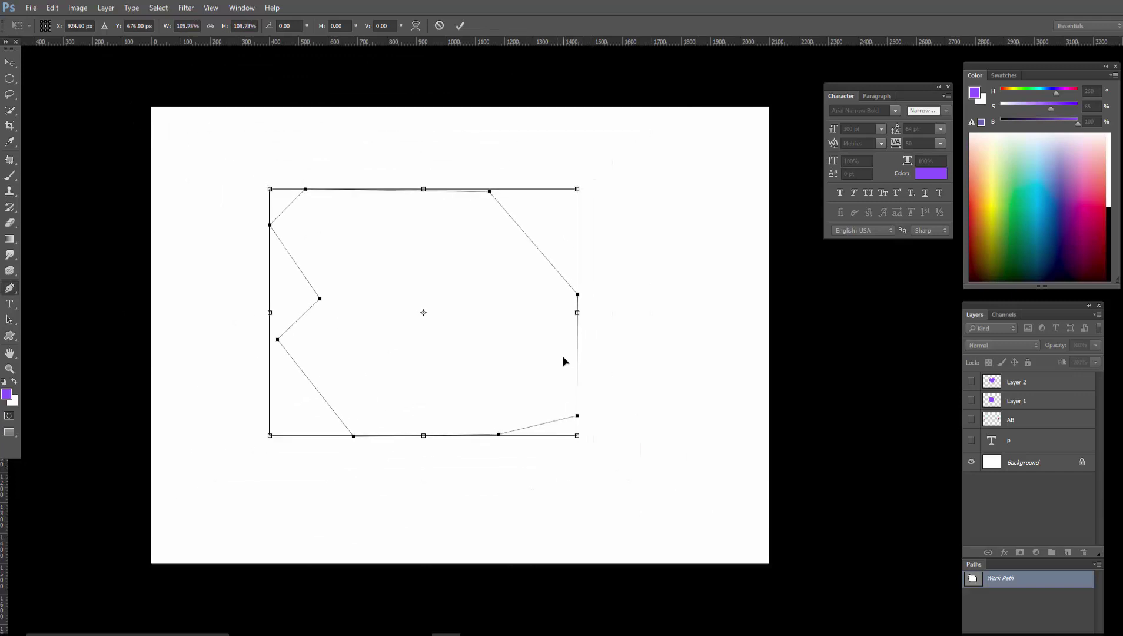
key("Return")
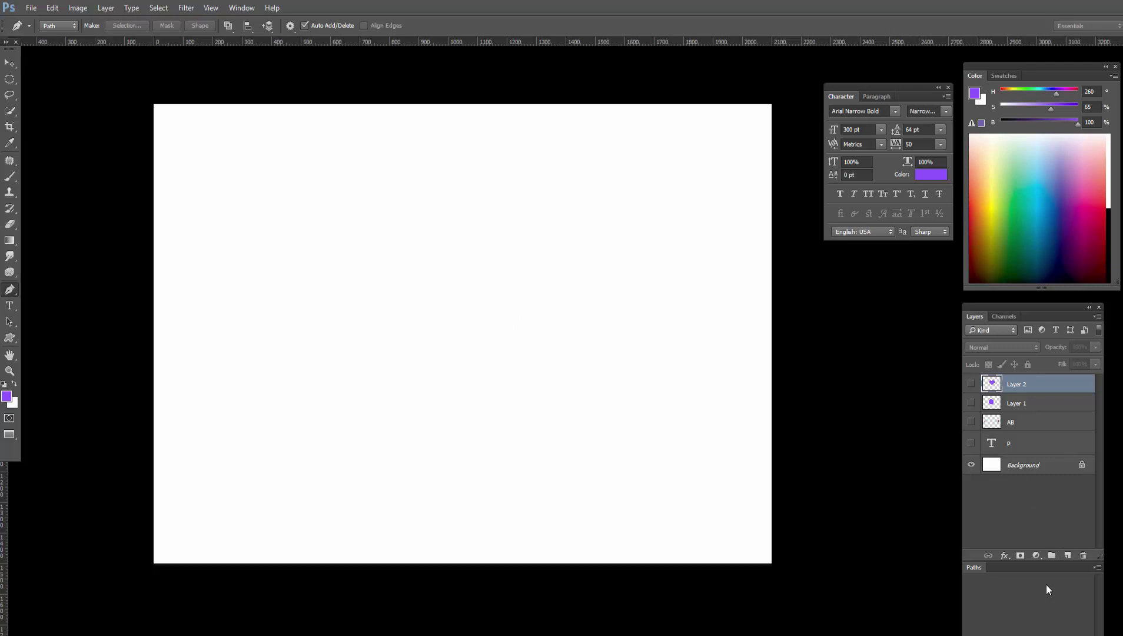
Make the Background layer active and place a new path's first anchor left of centre.
left_click(1027, 466)
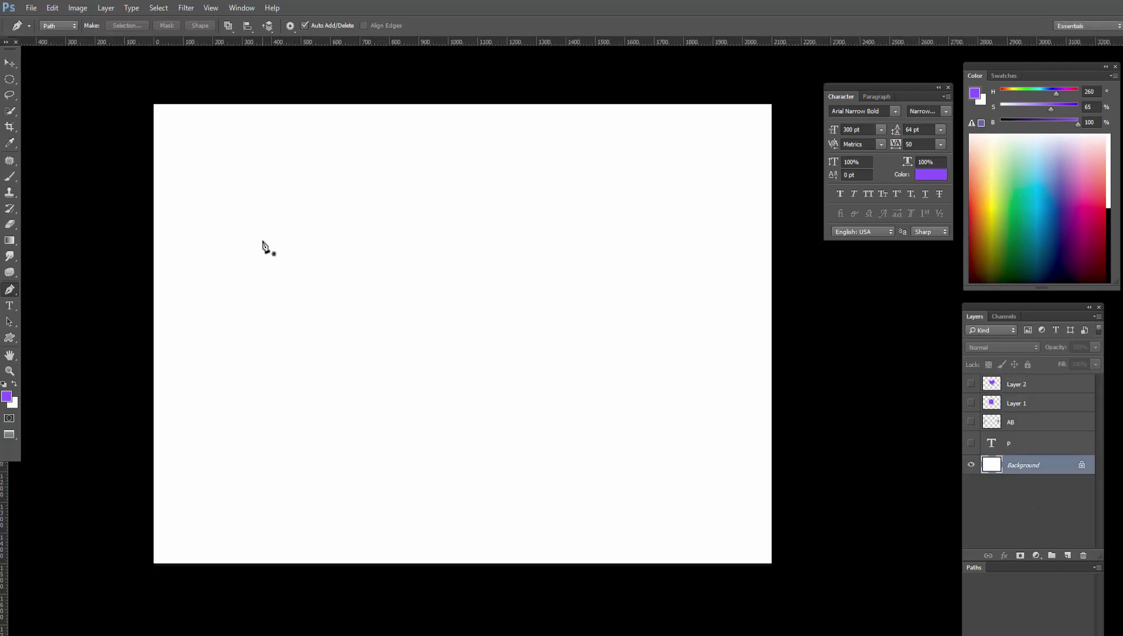
scroll(415, 352, "up", 1)
scroll(383, 335, "down", 1)
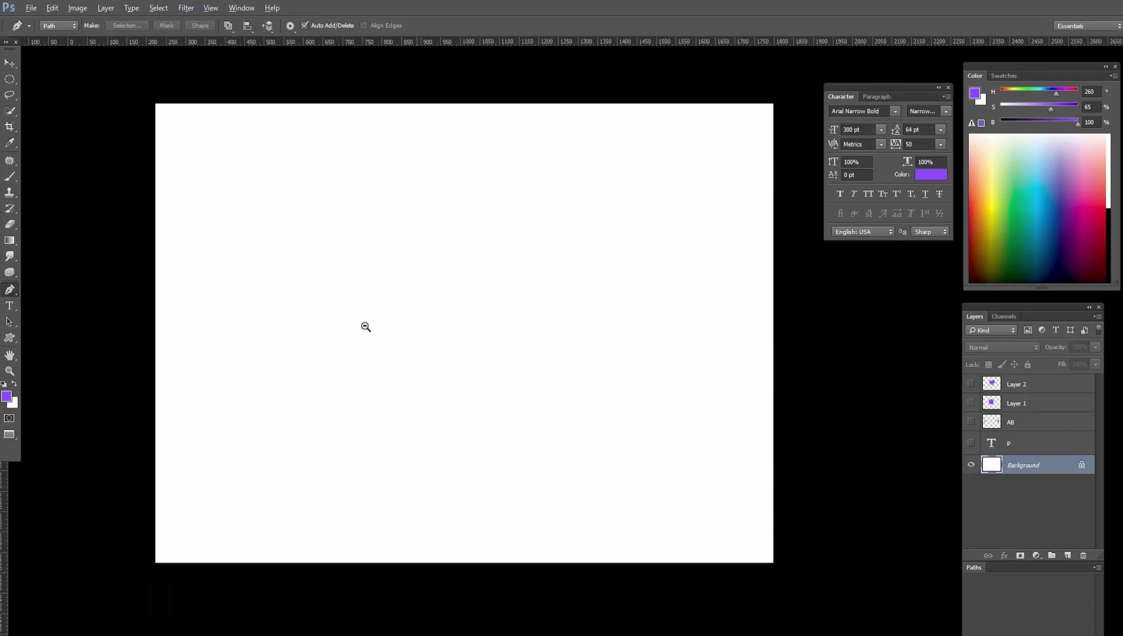
left_click(333, 324)
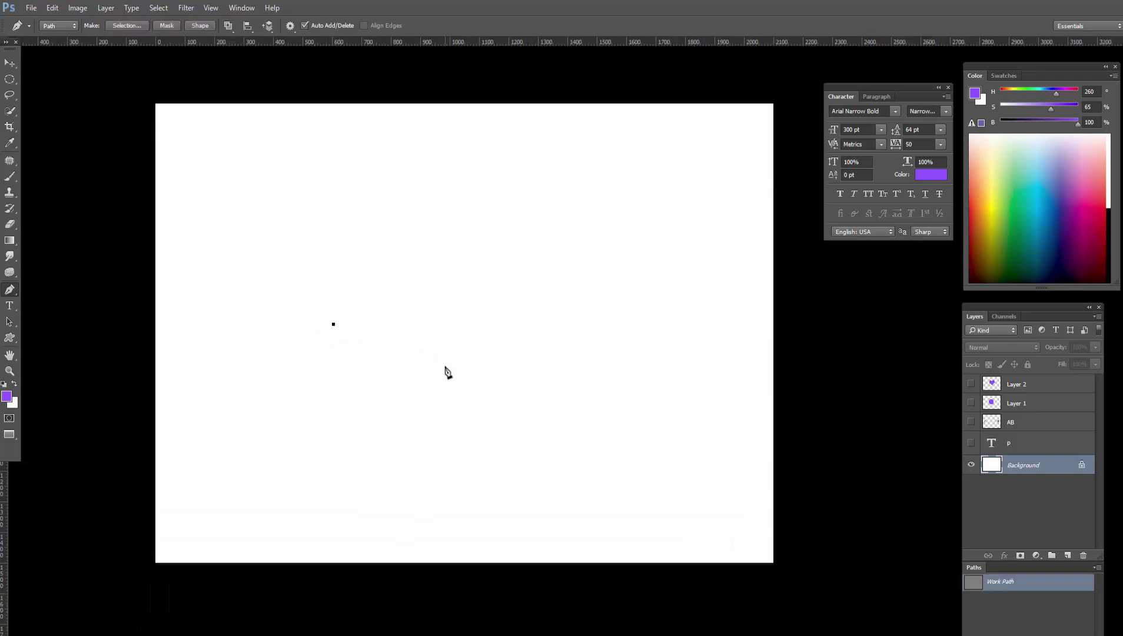
Add a second anchor to the right, bending the segment into an upward-arching curve.
left_click(580, 331)
key("ctrl+z")
left_click(580, 326)
mouse_move(580, 327)
left_mouse_down()
mouse_move(700, 460)
mouse_move(654, 412)
left_mouse_up()
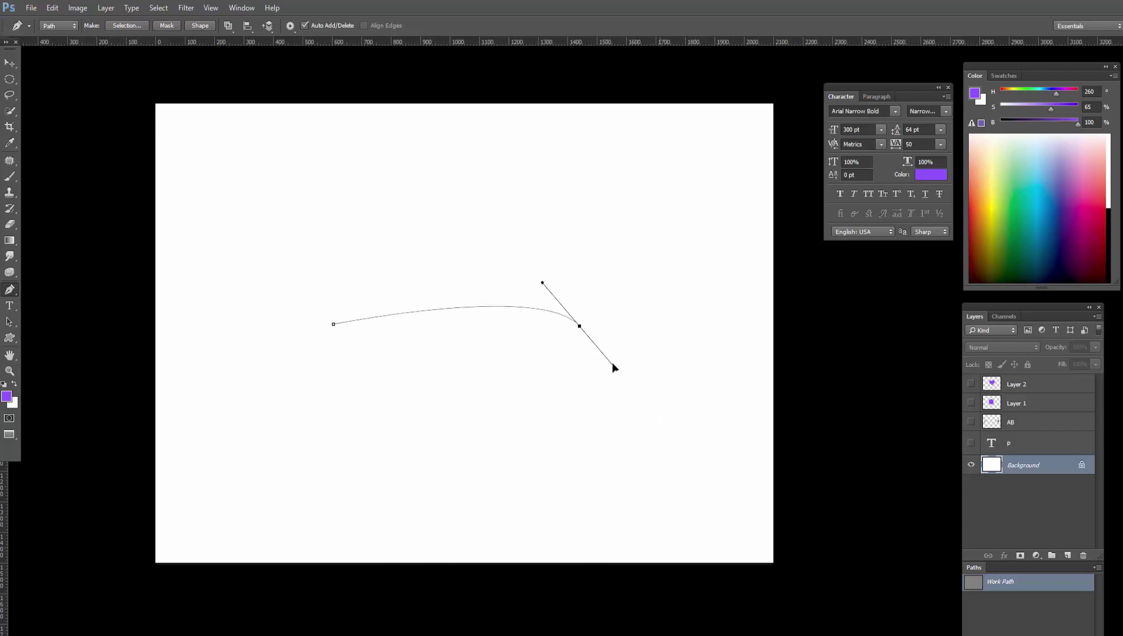
mouse_move(654, 410)
left_mouse_down()
mouse_move(627, 444)
mouse_move(661, 430)
mouse_move(642, 425)
mouse_move(616, 366)
mouse_move(692, 425)
mouse_move(672, 436)
mouse_move(712, 431)
mouse_move(697, 425)
mouse_move(670, 454)
mouse_move(682, 429)
mouse_move(587, 432)
mouse_move(651, 409)
mouse_move(645, 394)
mouse_move(577, 426)
mouse_move(545, 411)
mouse_move(632, 408)
mouse_move(713, 379)
mouse_move(637, 443)
mouse_move(627, 399)
mouse_move(637, 386)
mouse_move(768, 474)
mouse_move(798, 526)
mouse_move(752, 503)
mouse_move(795, 546)
mouse_move(708, 465)
mouse_move(628, 352)
mouse_move(616, 385)
mouse_move(563, 422)
mouse_move(502, 416)
mouse_move(494, 400)
mouse_move(634, 432)
mouse_move(677, 422)
mouse_move(715, 378)
mouse_move(600, 449)
mouse_move(481, 422)
mouse_move(516, 431)
mouse_move(664, 400)
mouse_move(472, 426)
mouse_move(642, 392)
mouse_move(607, 378)
mouse_move(597, 358)
mouse_move(735, 494)
mouse_move(619, 377)
mouse_move(755, 492)
mouse_move(643, 411)
mouse_move(747, 495)
mouse_move(645, 421)
mouse_move(594, 353)
mouse_move(617, 337)
mouse_move(577, 356)
mouse_move(613, 348)
mouse_move(607, 369)
mouse_move(637, 383)
mouse_move(628, 399)
mouse_move(637, 378)
mouse_move(597, 353)
mouse_move(775, 548)
mouse_move(632, 401)
mouse_move(591, 339)
mouse_move(785, 514)
mouse_move(677, 432)
mouse_move(597, 346)
mouse_move(677, 406)
mouse_move(650, 428)
mouse_move(567, 438)
mouse_move(692, 418)
mouse_move(569, 449)
mouse_move(694, 412)
mouse_move(628, 431)
mouse_move(550, 433)
mouse_move(510, 409)
mouse_move(632, 421)
mouse_move(732, 391)
mouse_move(583, 436)
mouse_move(595, 439)
mouse_move(752, 384)
mouse_move(634, 442)
mouse_move(431, 394)
mouse_move(416, 336)
mouse_move(439, 379)
mouse_move(722, 422)
mouse_move(646, 423)
left_mouse_up()
mouse_move(566, 432)
left_mouse_down()
mouse_move(678, 385)
mouse_move(524, 431)
mouse_move(438, 381)
mouse_move(684, 398)
mouse_move(514, 433)
mouse_move(707, 408)
mouse_move(689, 419)
mouse_move(695, 408)
mouse_move(662, 392)
mouse_move(670, 415)
left_mouse_up()
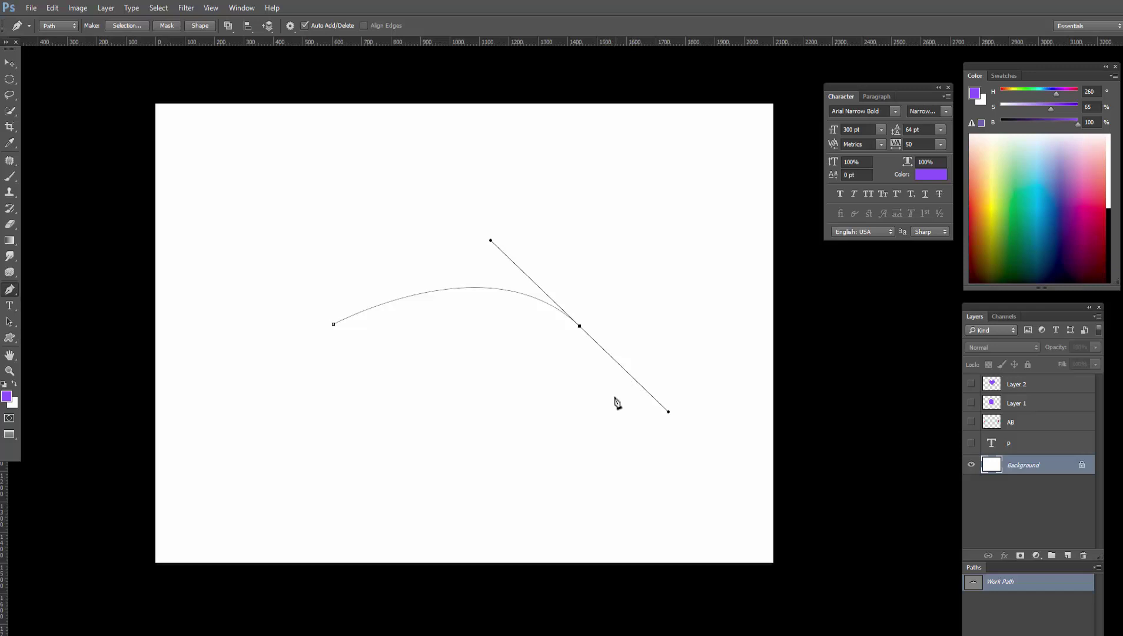
Add a third anchor near the canvas bottom and adjust handles to smooth the curve.
left_click(461, 468)
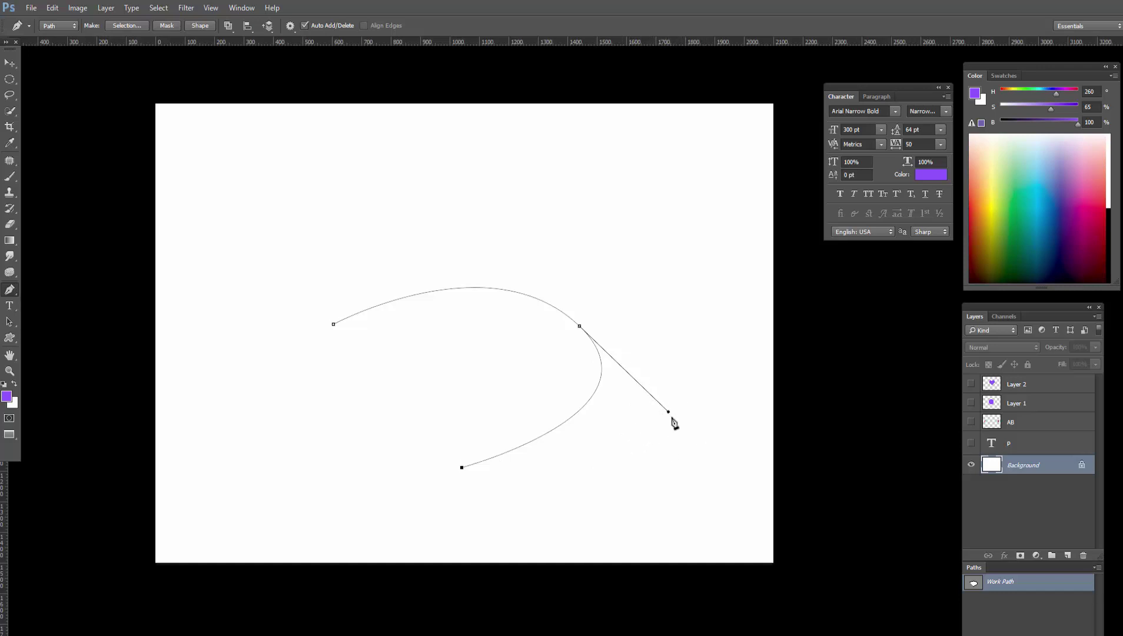
mouse_move(668, 412)
left_mouse_down()
mouse_move(629, 376)
mouse_move(716, 439)
mouse_move(650, 401)
left_mouse_up()
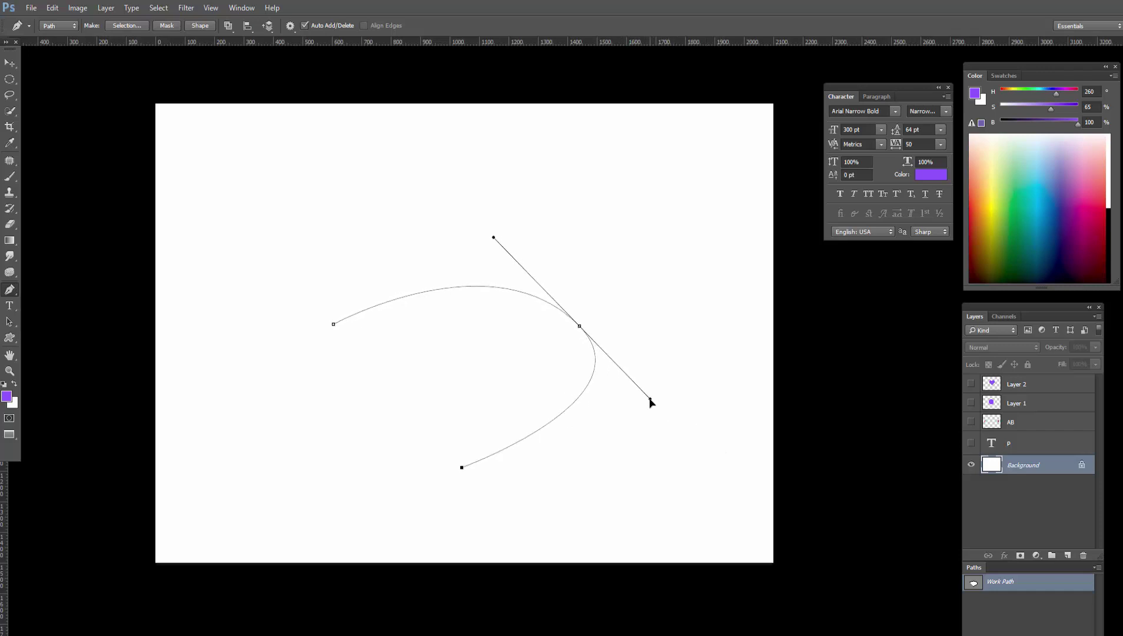
mouse_move(496, 240)
left_mouse_down()
mouse_move(512, 267)
mouse_move(482, 240)
left_mouse_up()
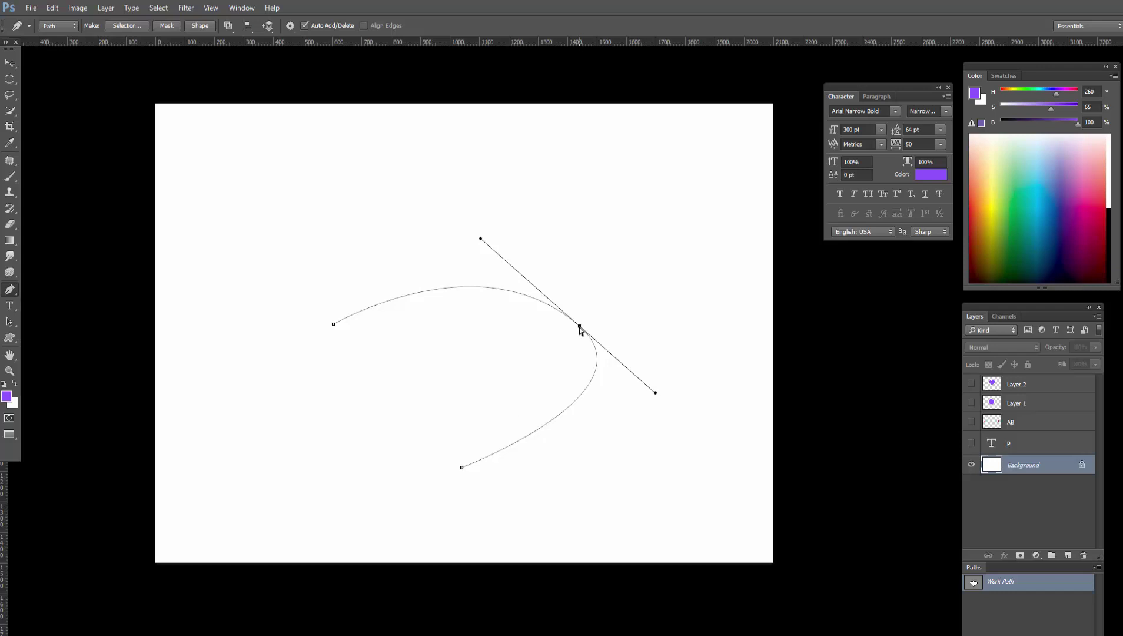
Reposition the middle, bottom and start anchors, then add a straight anchor near the top.
mouse_move(579, 327)
left_mouse_down()
mouse_move(616, 283)
mouse_move(559, 303)
left_mouse_up()
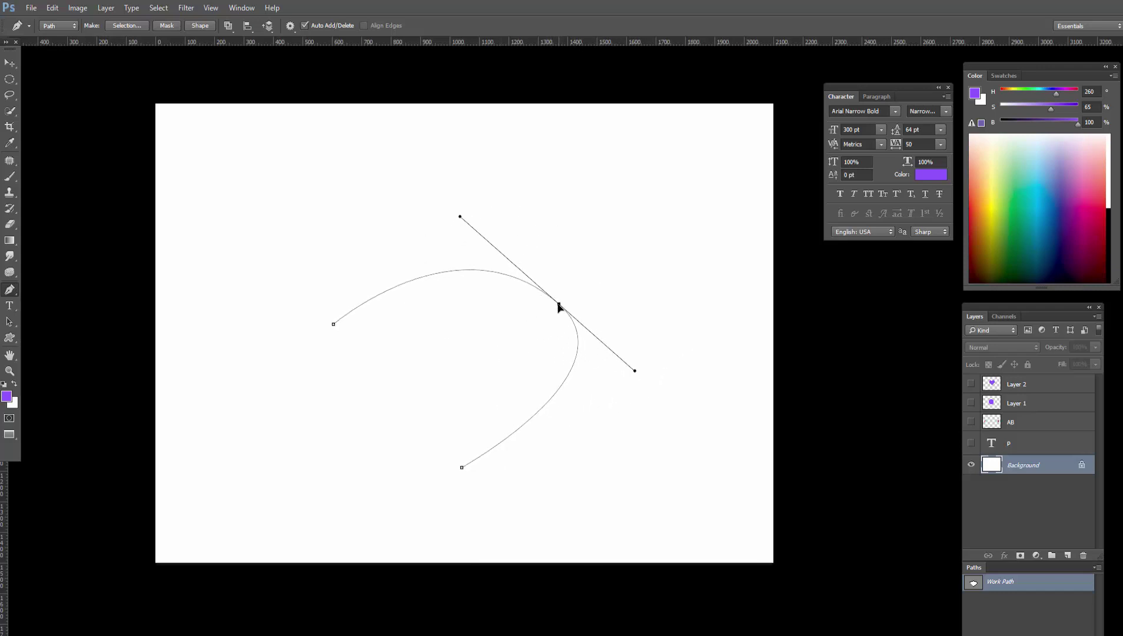
mouse_move(633, 370)
left_mouse_down()
mouse_move(684, 425)
mouse_move(635, 382)
left_mouse_up()
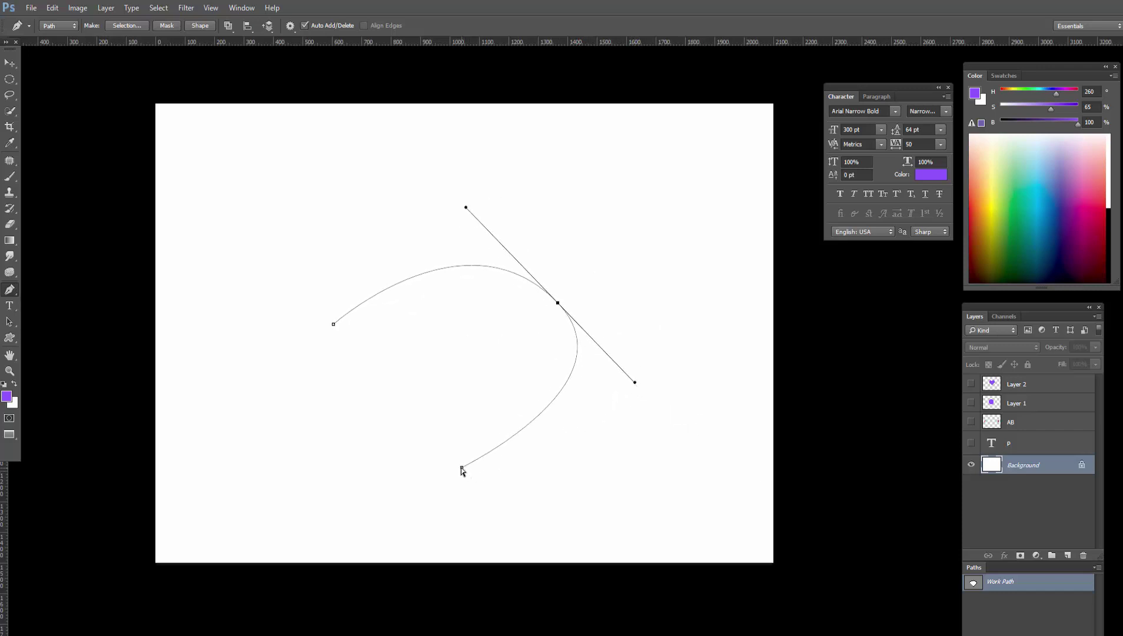
mouse_move(462, 468)
left_mouse_down()
mouse_move(676, 477)
mouse_move(453, 487)
left_mouse_up()
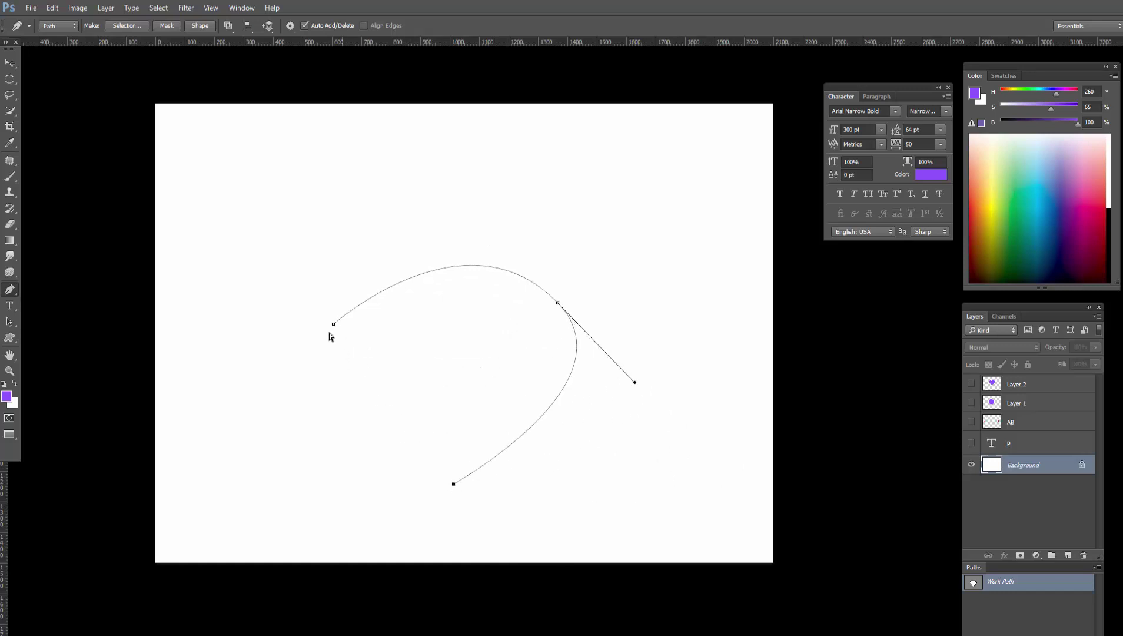
mouse_move(333, 325)
left_mouse_down()
mouse_move(378, 207)
mouse_move(342, 258)
mouse_move(401, 415)
mouse_move(319, 280)
mouse_move(364, 366)
mouse_move(328, 306)
left_mouse_up()
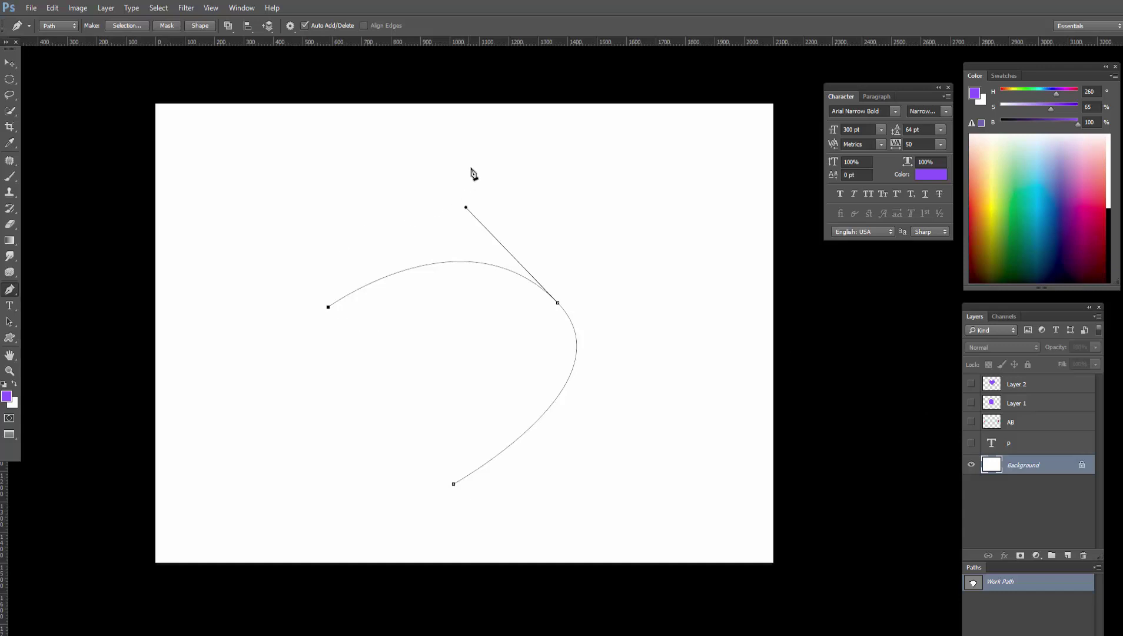
left_click(561, 138)
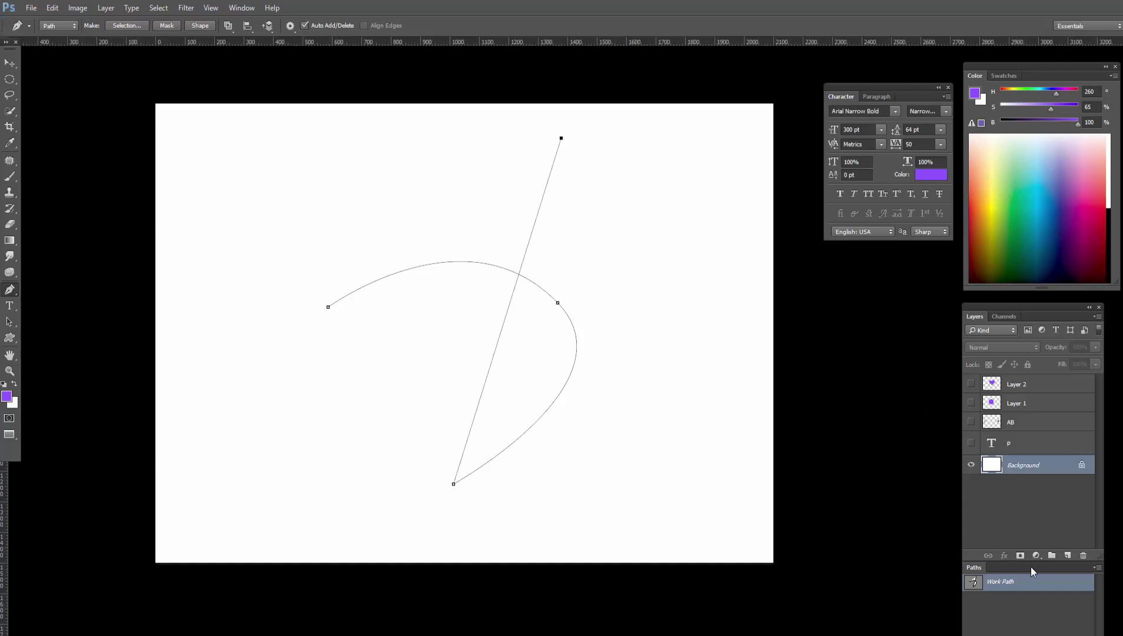
Deselect the Work Path and draw a closed four-sided straight path.
left_click(1069, 616)
left_click(1028, 583)
left_click(1031, 612)
left_click(313, 204)
left_click(504, 209)
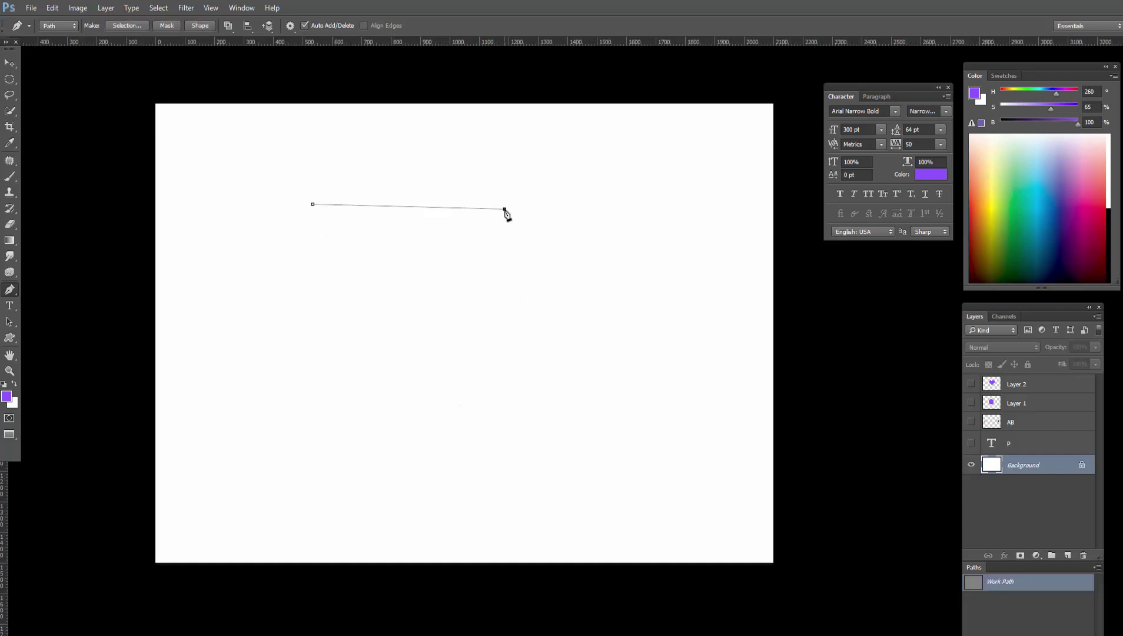
left_click(496, 356)
left_click(327, 357)
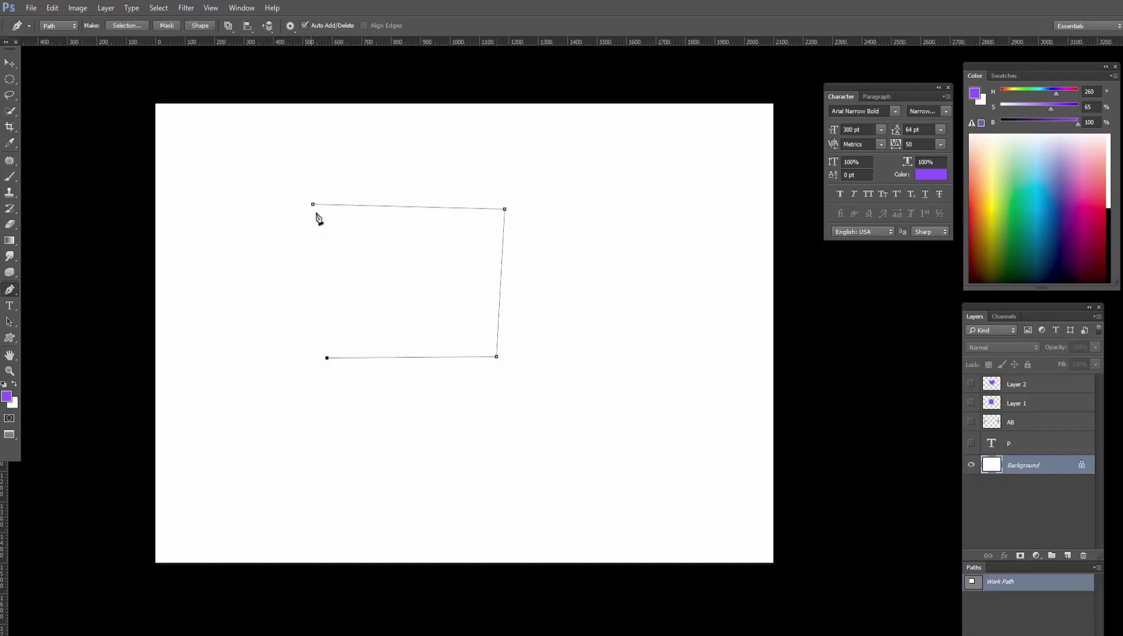
left_click(312, 204)
Draw a closed rounded curved path, then marquee-select the paths and delete them.
left_click(1013, 614)
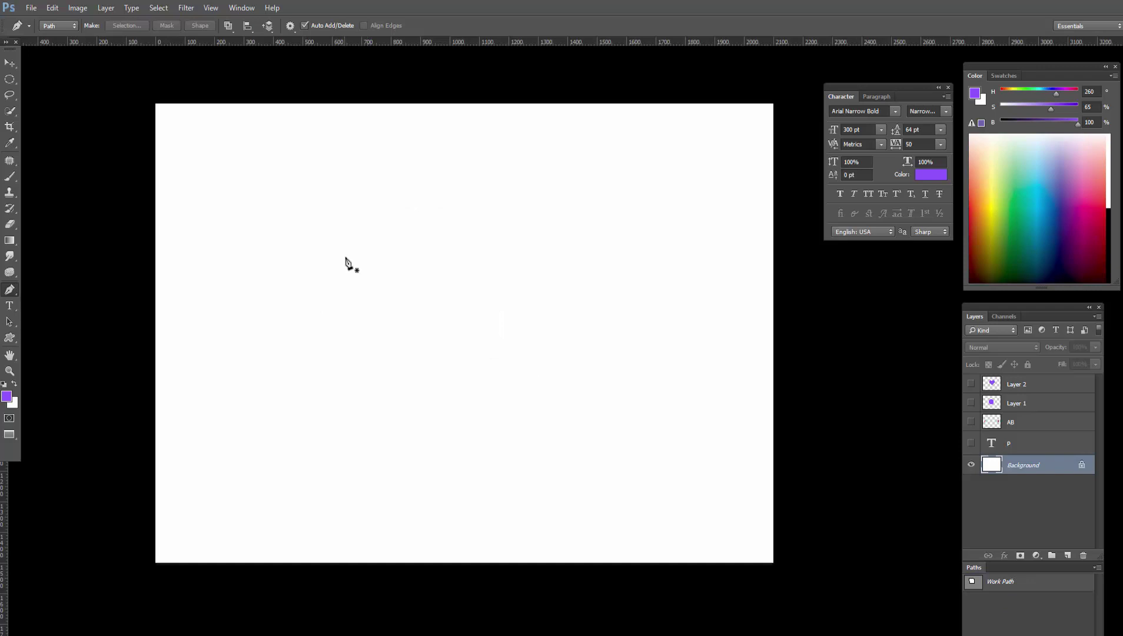
left_click_drag(347, 253, 352, 241)
mouse_move(535, 257)
left_mouse_down()
mouse_move(583, 312)
mouse_move(646, 348)
left_mouse_up()
left_click_drag(421, 440, 338, 432)
left_click_drag(293, 343, 287, 284)
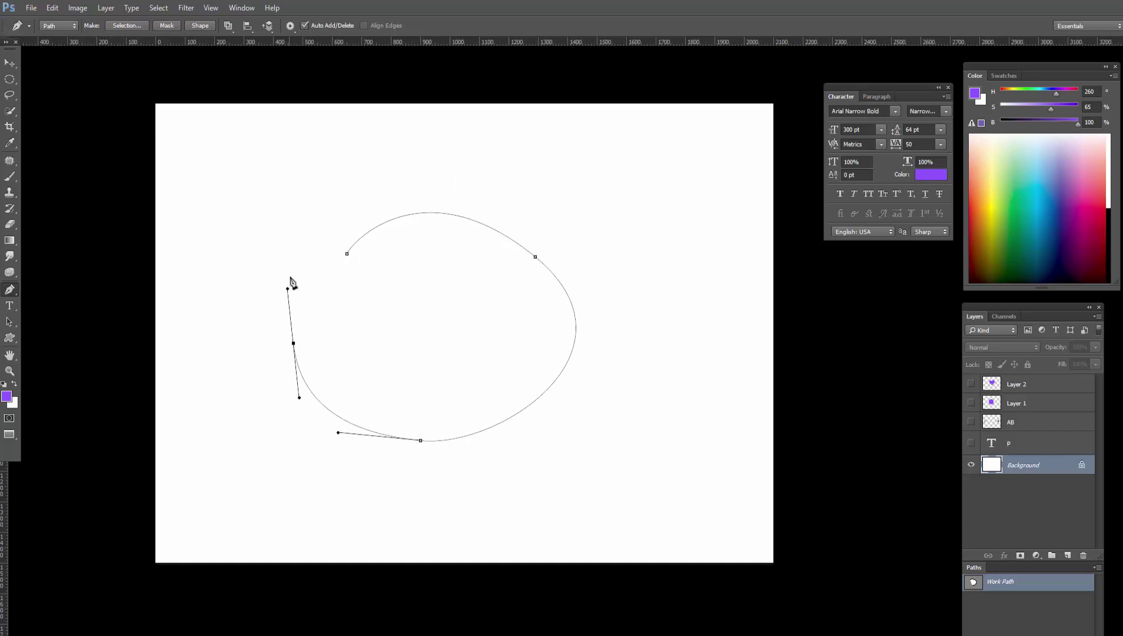
left_click(347, 254)
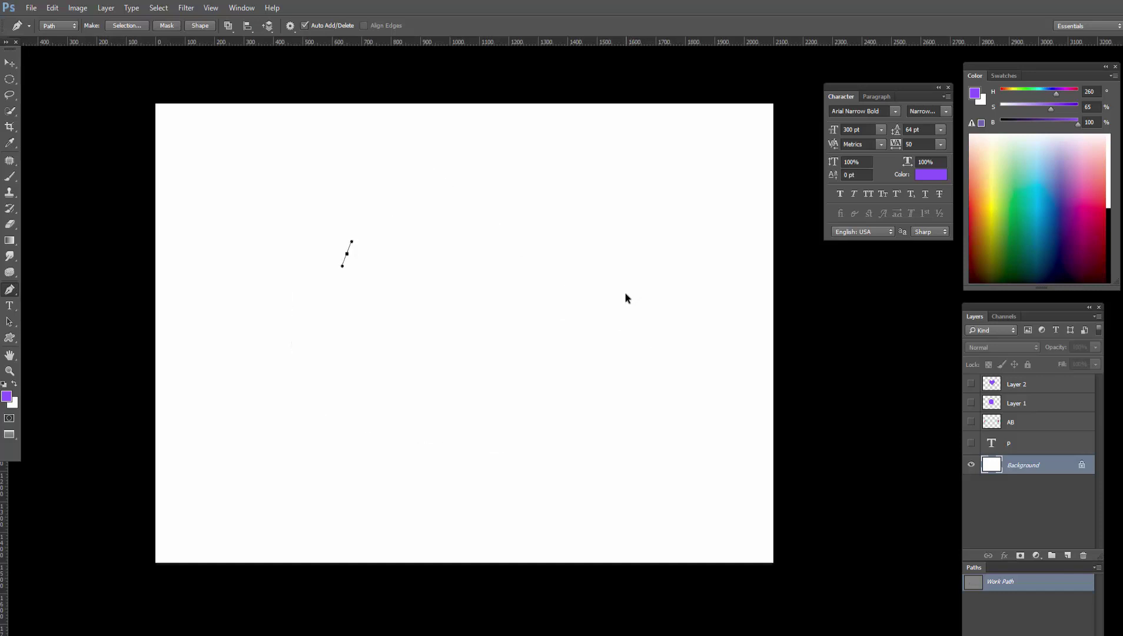
left_click_drag(566, 174, 258, 395)
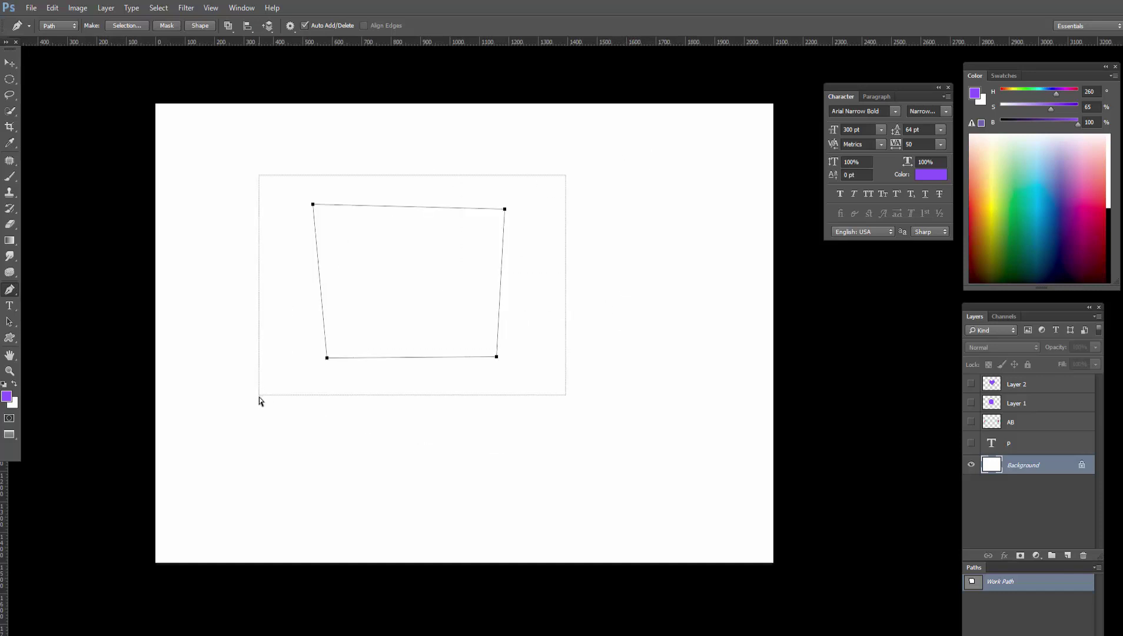
key("Delete")
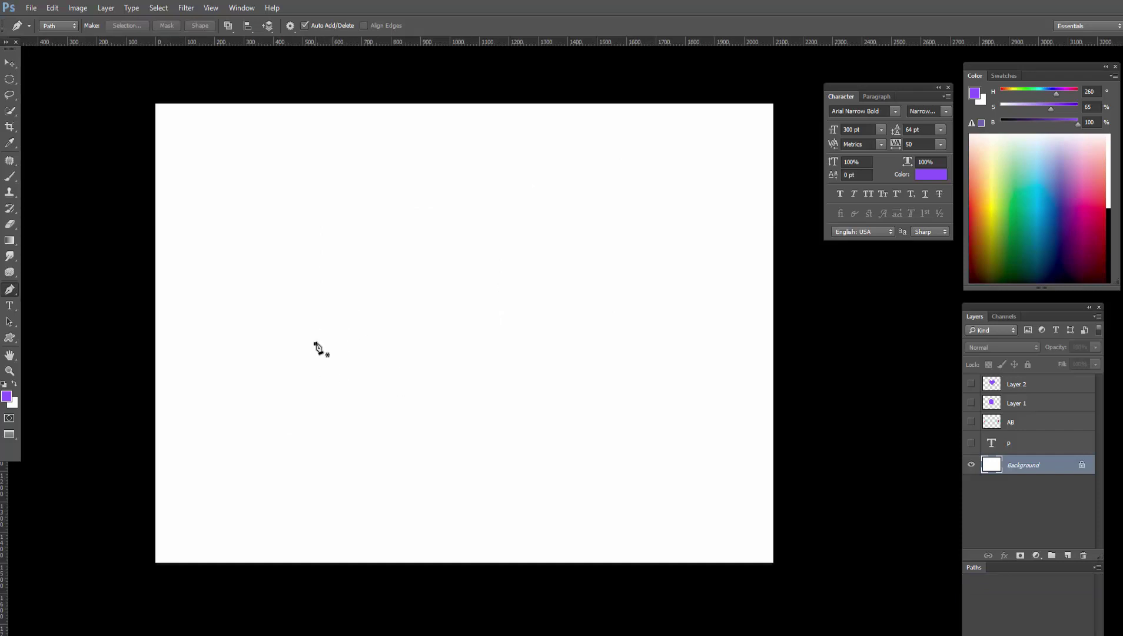
left_click_drag(315, 344, 325, 307)
key("Delete")
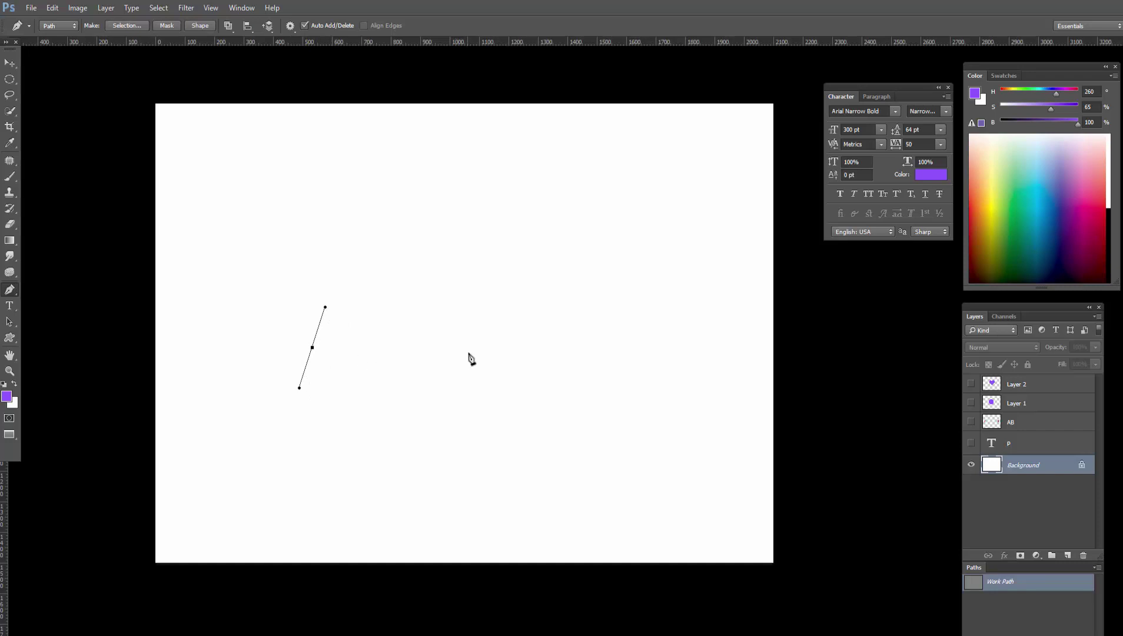
left_click_drag(468, 352, 492, 425)
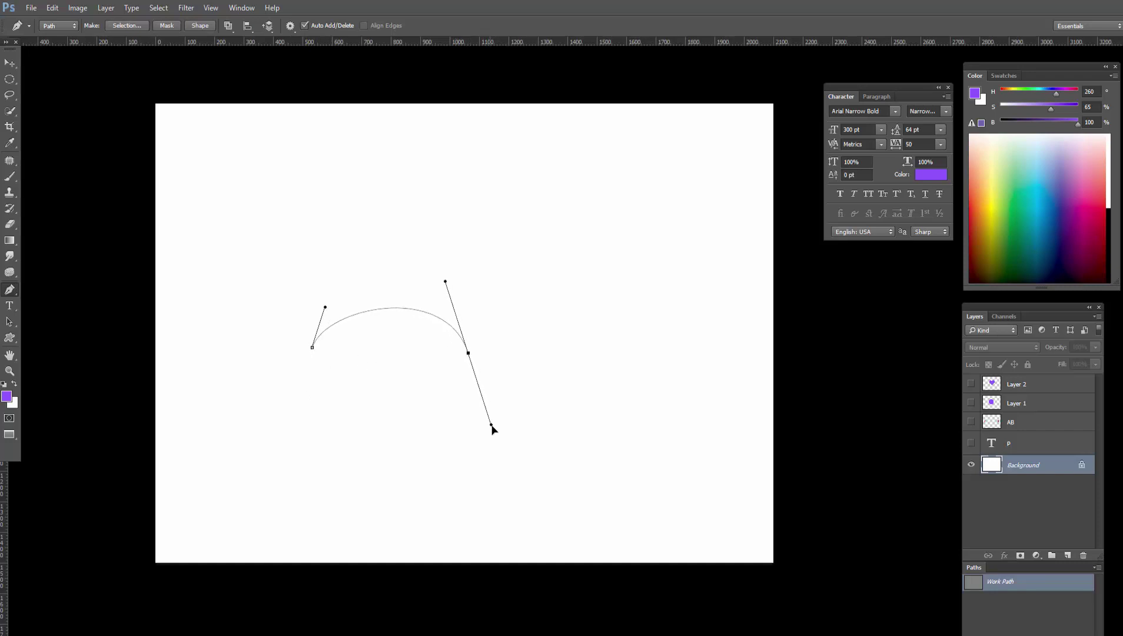
left_click(312, 349)
key("ctrl+z")
left_click(312, 347)
left_click_drag(325, 307, 351, 245)
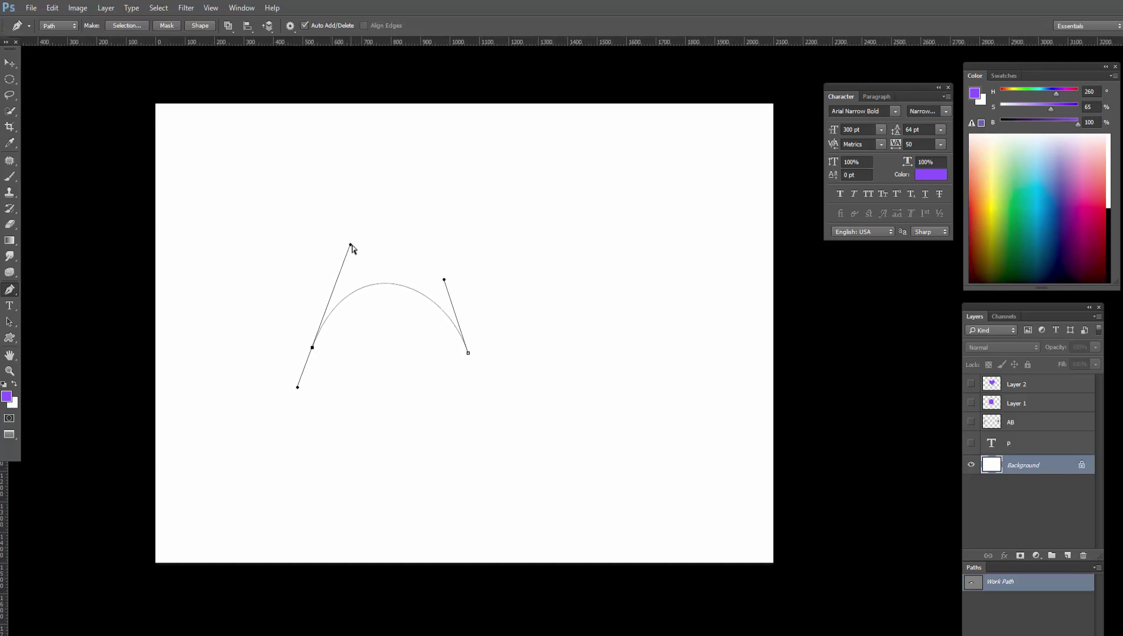
left_click_drag(445, 282, 445, 243)
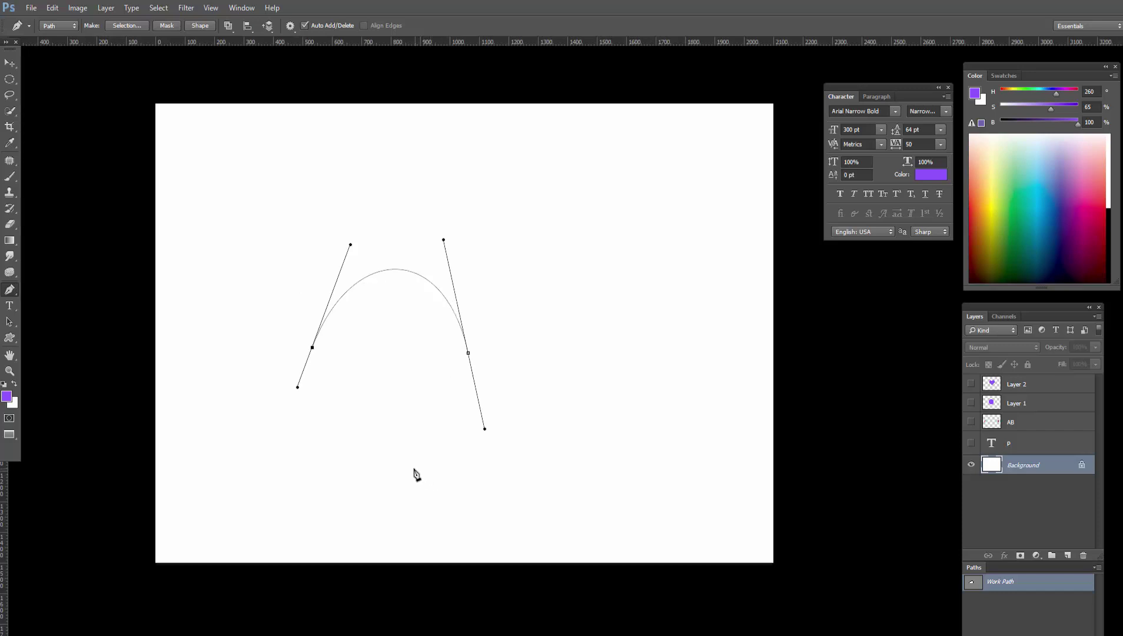
left_click_drag(411, 470, 395, 477)
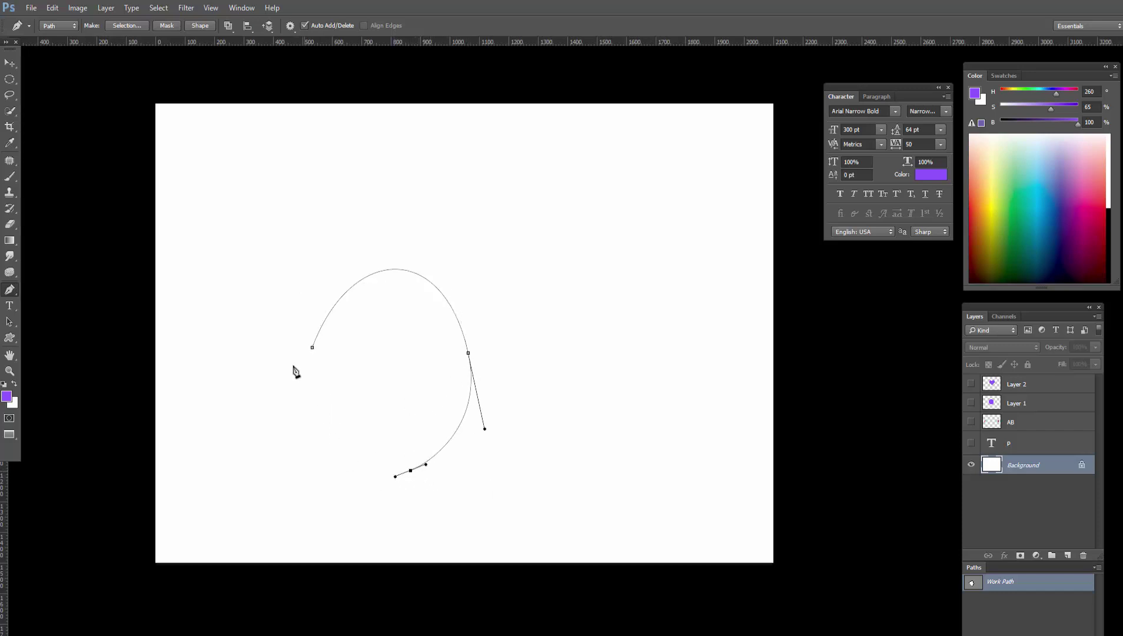
left_click(312, 347)
left_click_drag(312, 348, 327, 237)
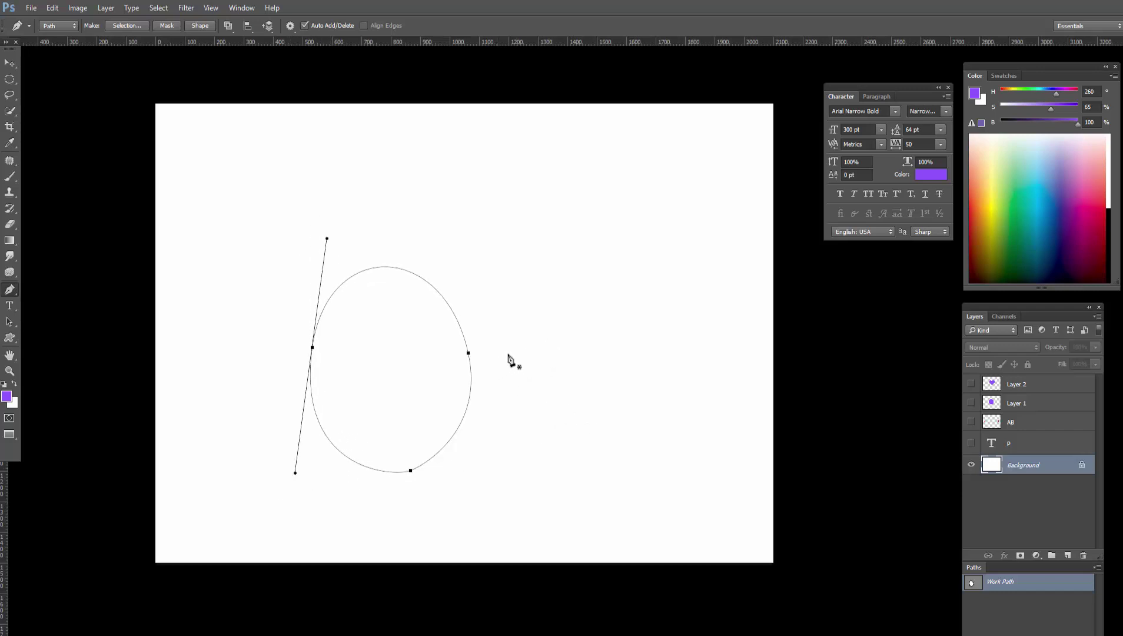
mouse_move(495, 340)
left_mouse_down()
mouse_move(439, 381)
mouse_move(623, 320)
left_mouse_up()
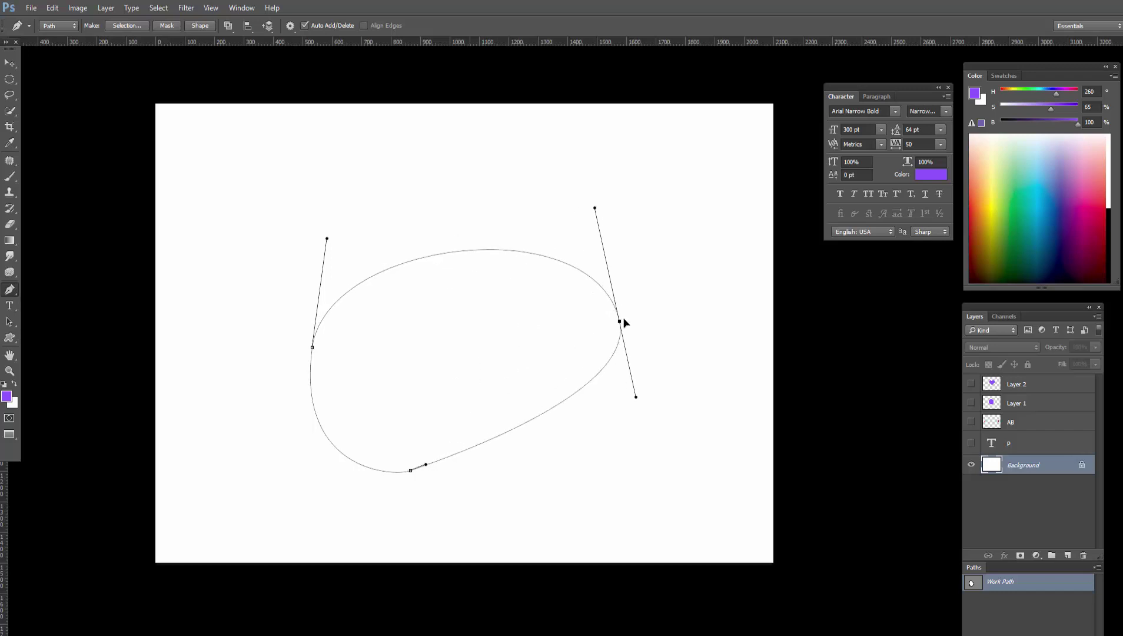
left_click_drag(312, 349, 302, 301)
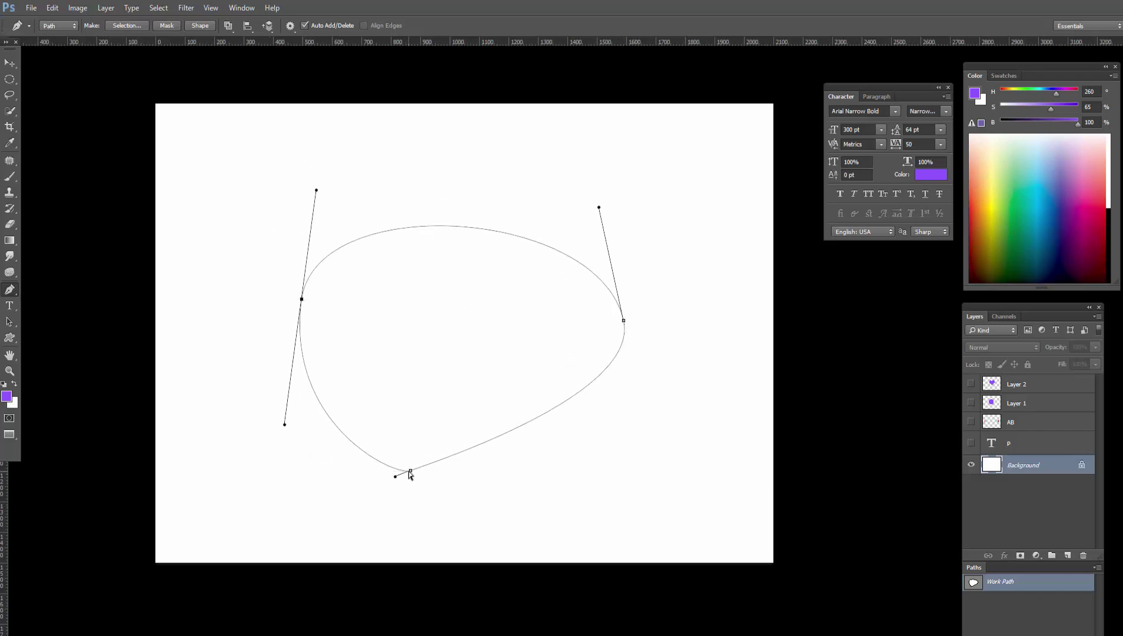
mouse_move(410, 471)
left_mouse_down()
mouse_move(527, 450)
mouse_move(435, 466)
left_mouse_up()
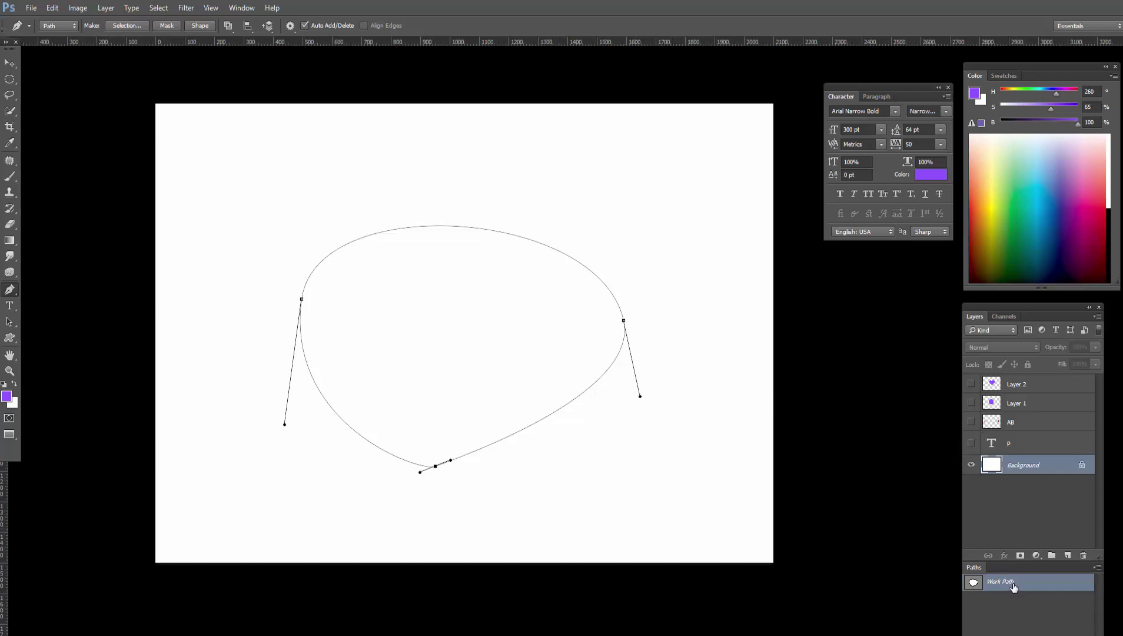
key("Delete")
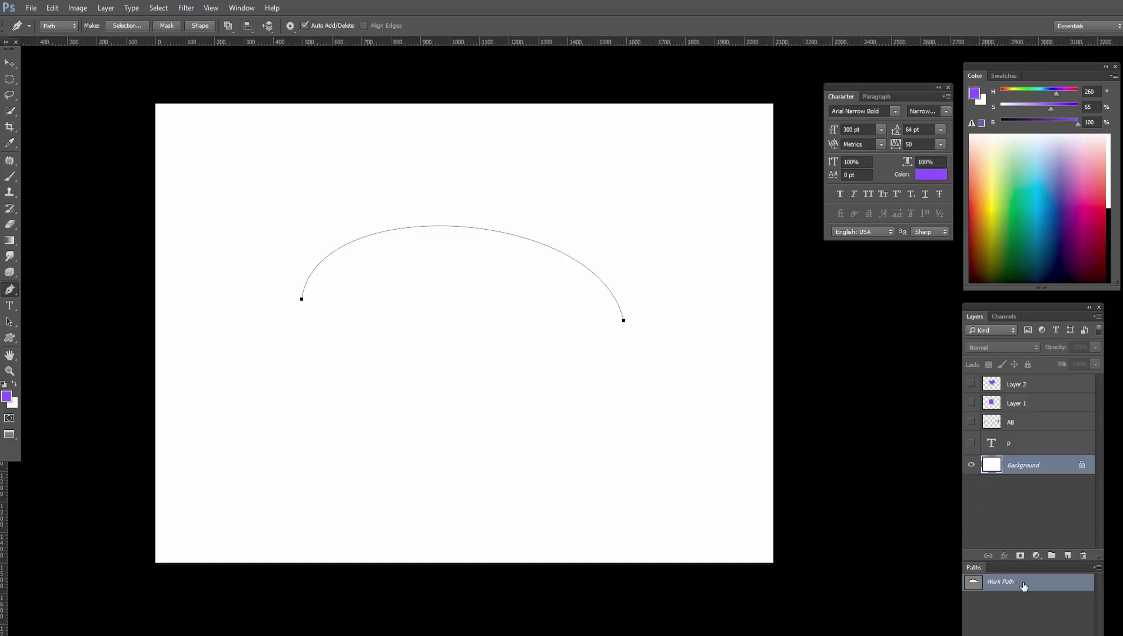
key("Delete")
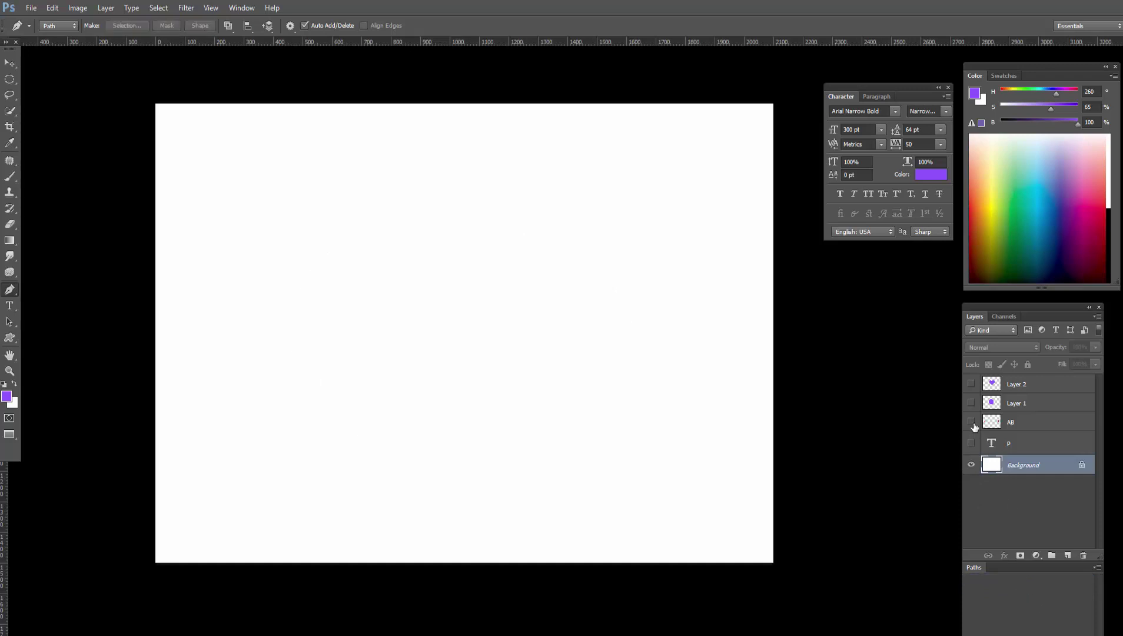
Show Layer 1's purple circle, zoom in, and discard a trial straight-segment path.
left_click(972, 403)
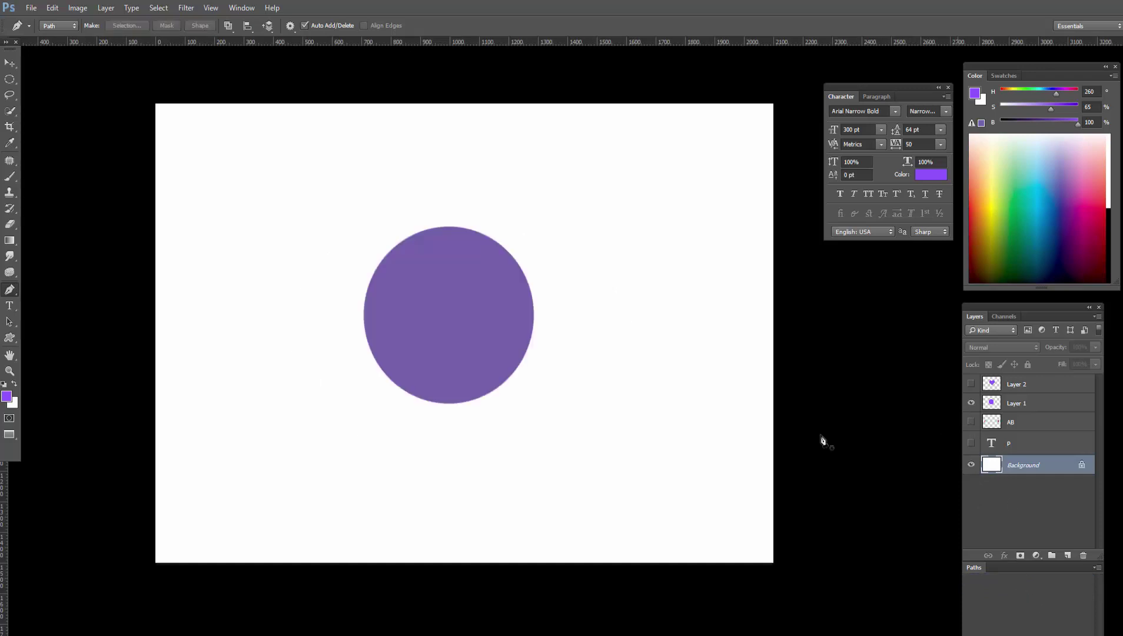
left_click(492, 350)
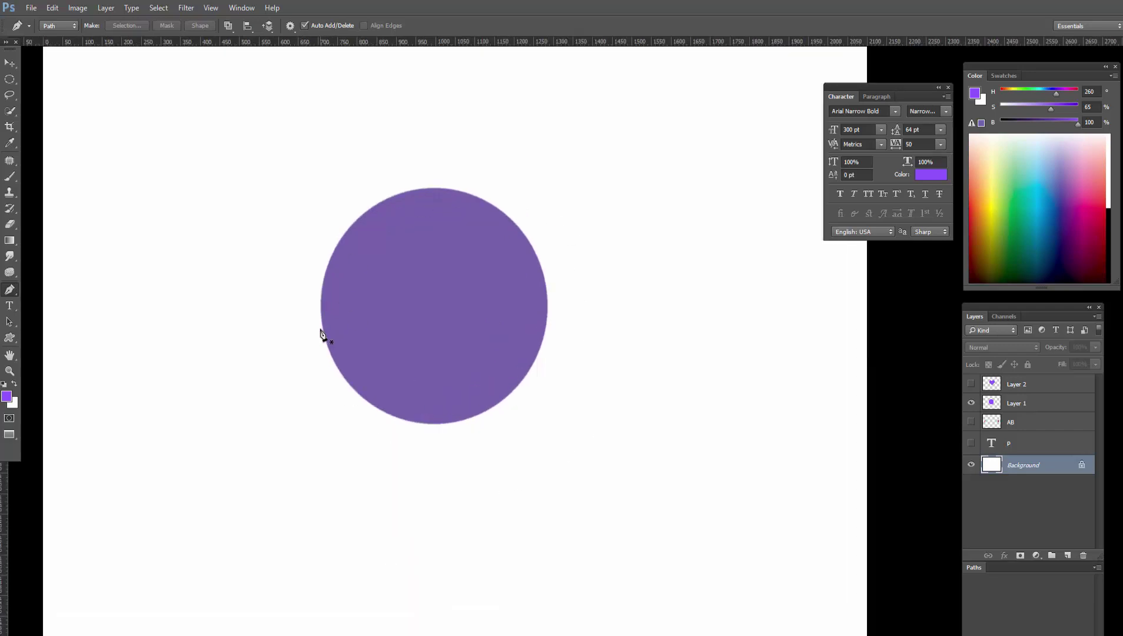
left_click(319, 316)
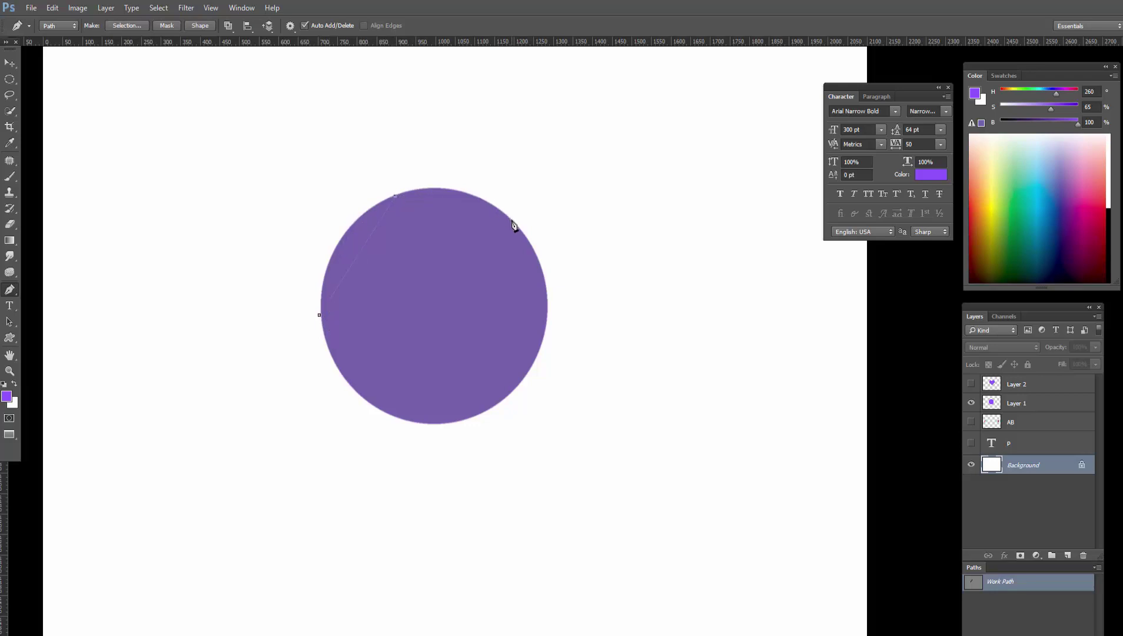
left_click(529, 369)
left_click(429, 423)
key("Delete")
key("Delete")
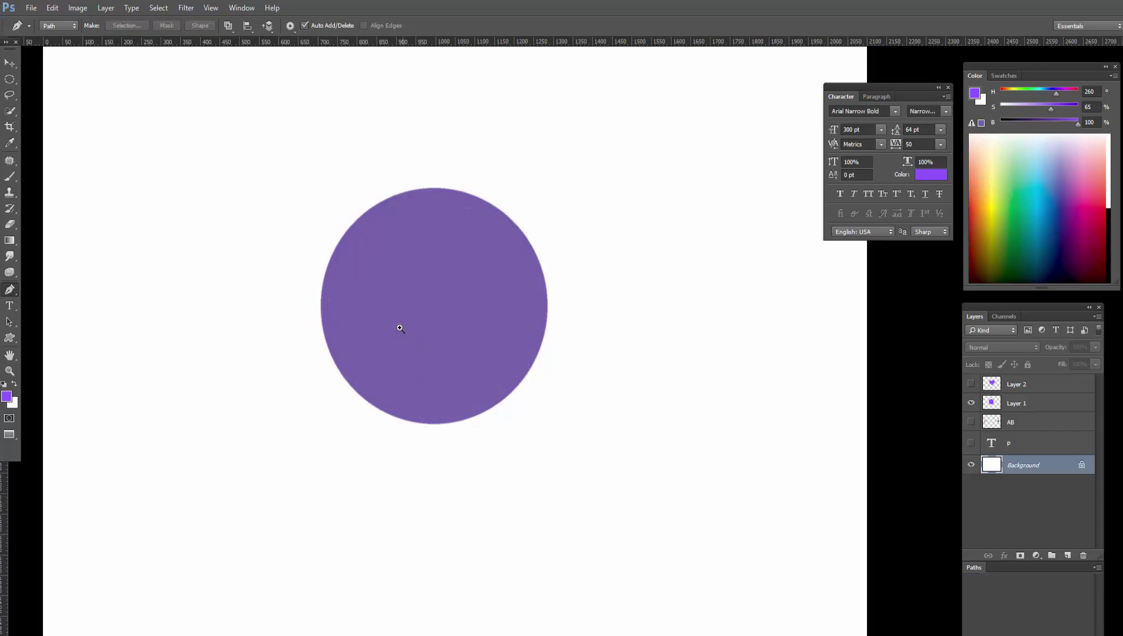
left_click(401, 328, "ctrl")
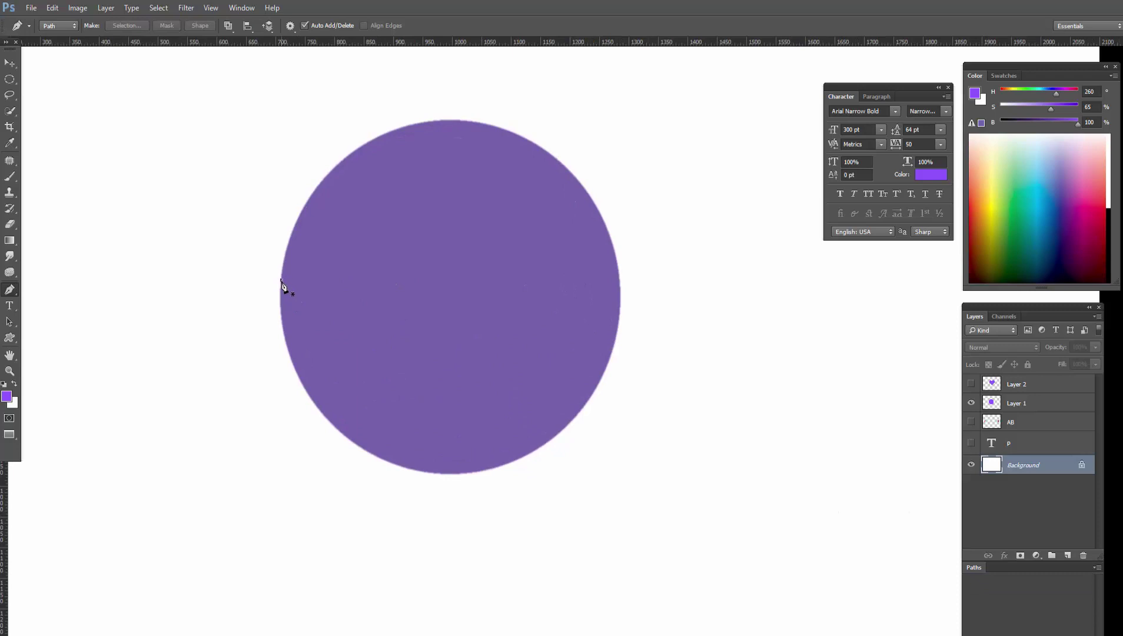
Trace a closed smooth path around the circle with anchors at left, top, right and bottom.
left_click_drag(290, 242, 290, 196)
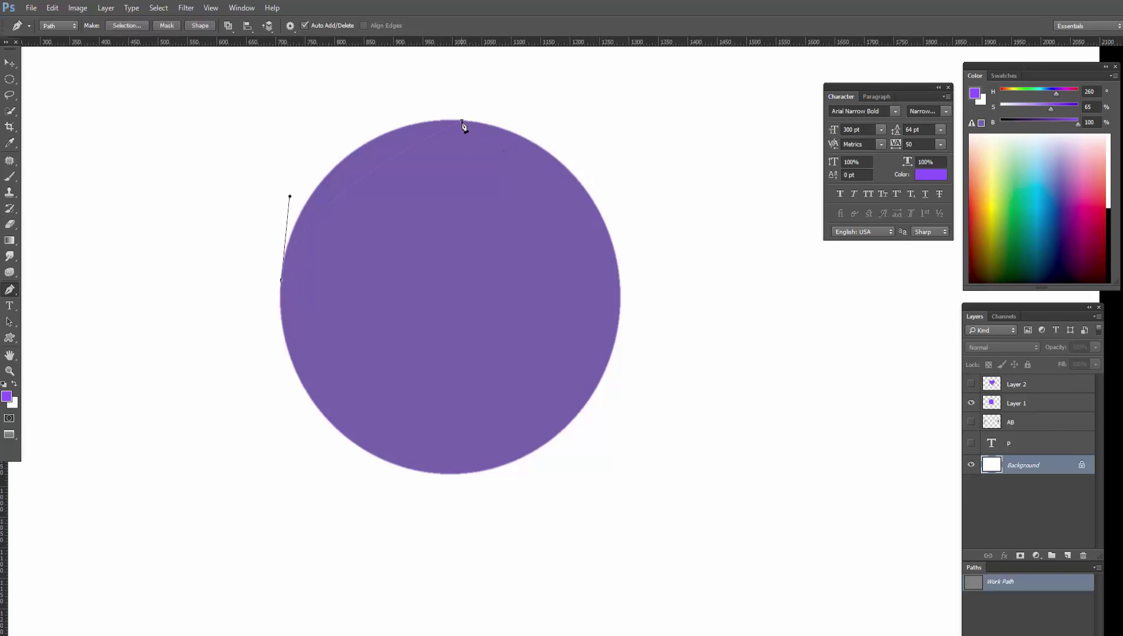
left_click_drag(463, 120, 568, 127)
left_click_drag(620, 288, 620, 342)
left_click_drag(620, 323, 621, 370)
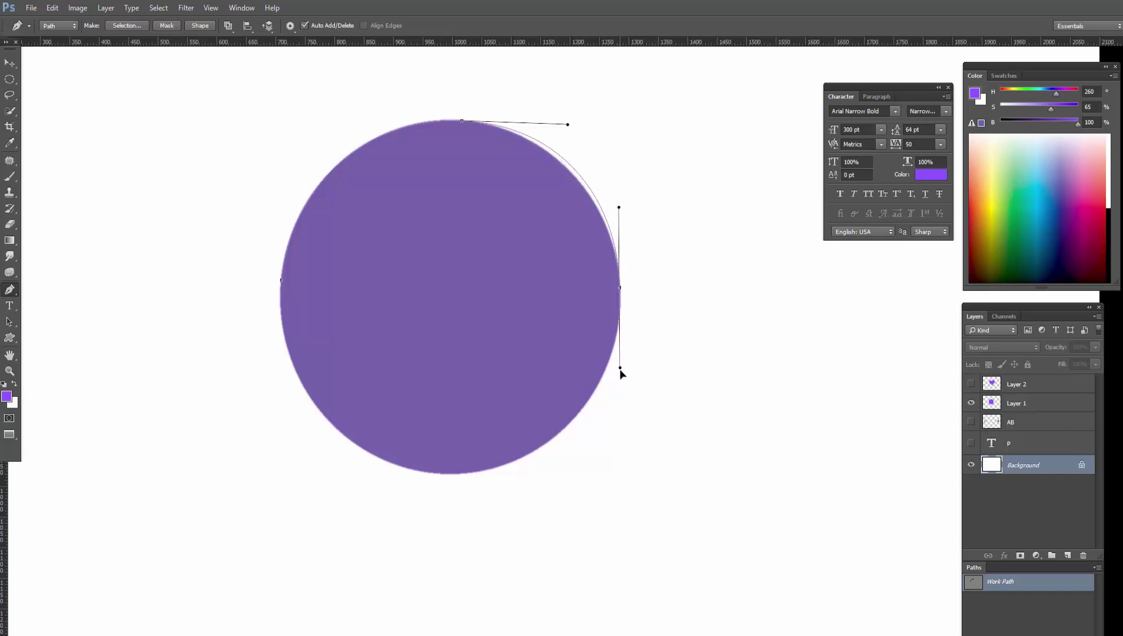
mouse_move(621, 370)
left_mouse_down()
mouse_move(619, 419)
mouse_move(619, 346)
left_mouse_up()
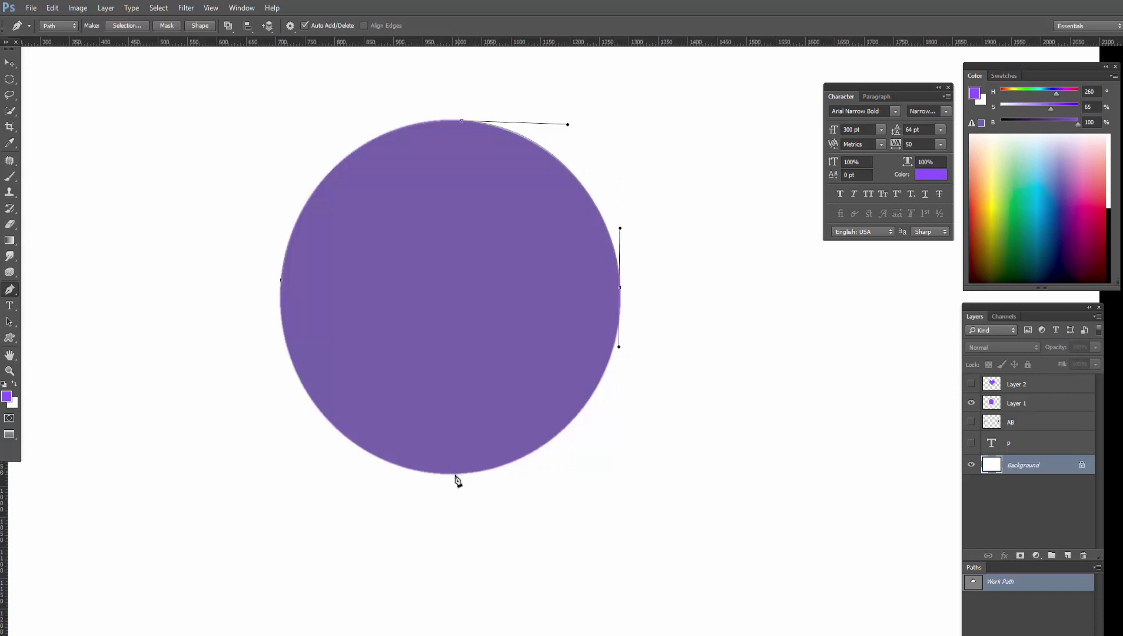
mouse_move(452, 474)
left_mouse_down()
mouse_move(354, 473)
mouse_move(304, 492)
mouse_move(312, 480)
left_mouse_up()
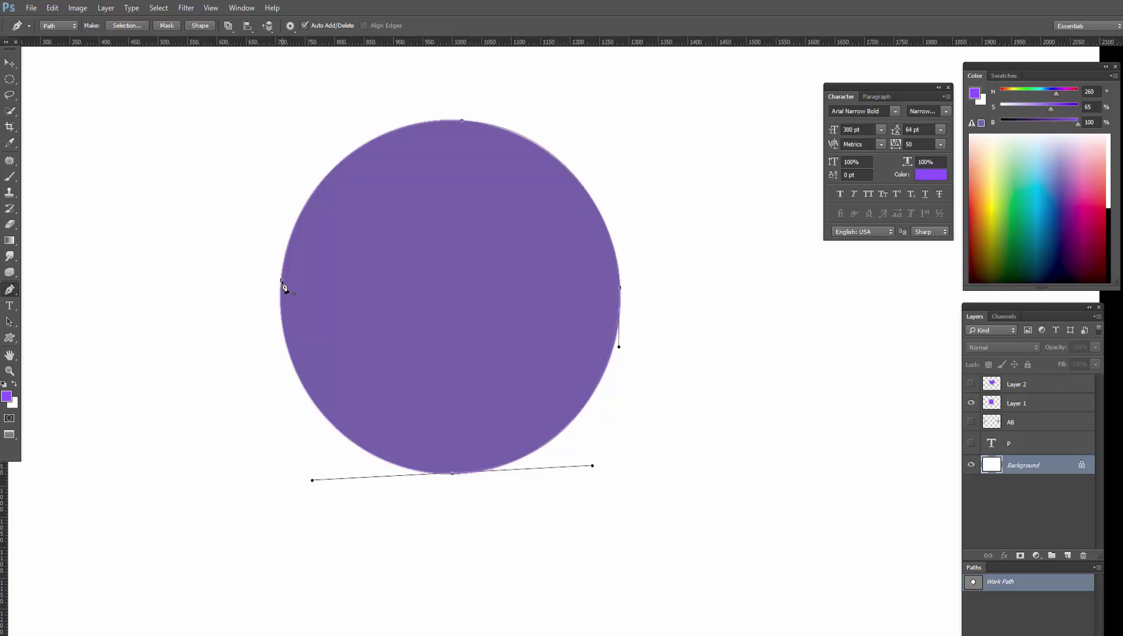
mouse_move(281, 280)
left_mouse_down()
mouse_move(289, 202)
mouse_move(283, 228)
mouse_move(288, 219)
left_mouse_up()
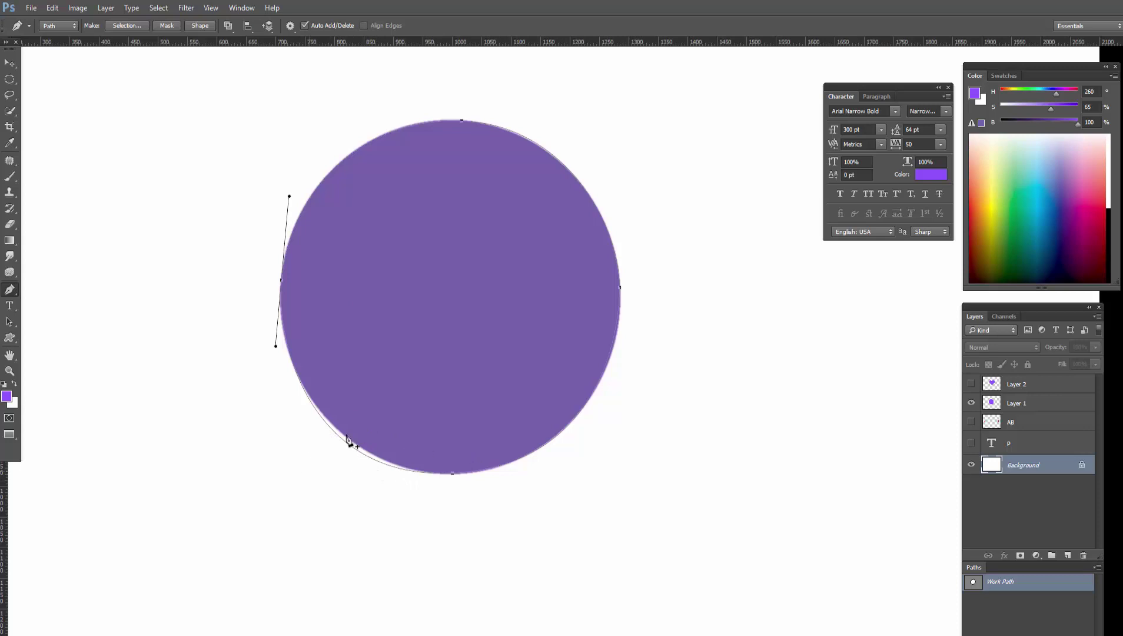
Level the bottom anchor's handles and nudge it so the path hugs the circle's lower edge.
scroll(434, 461, "up", 2)
left_click_drag(465, 420, 476, 436)
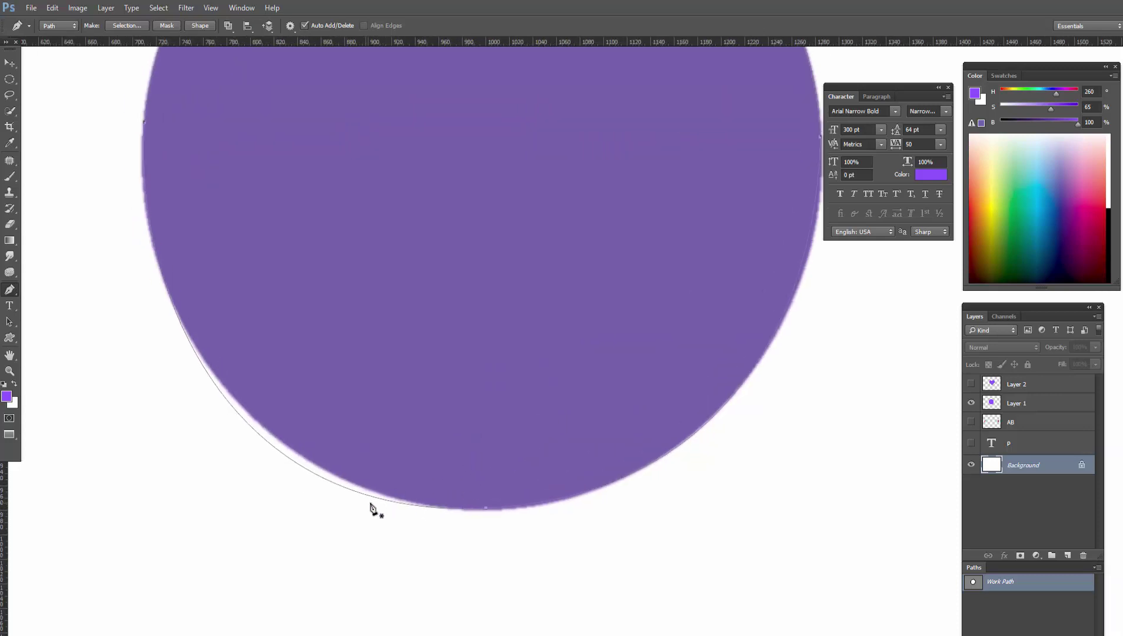
left_click(482, 508)
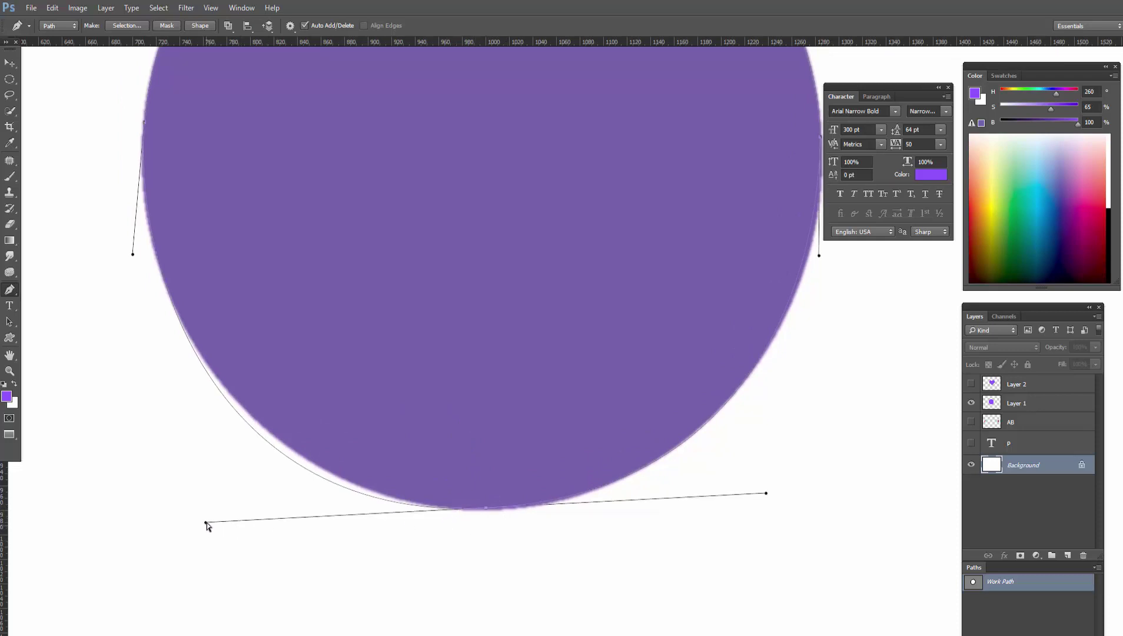
mouse_move(206, 522)
left_mouse_down()
mouse_move(246, 512)
mouse_move(226, 517)
mouse_move(231, 464)
mouse_move(225, 568)
mouse_move(229, 493)
mouse_move(260, 584)
mouse_move(258, 470)
mouse_move(288, 512)
mouse_move(223, 504)
mouse_move(368, 522)
mouse_move(247, 519)
mouse_move(271, 526)
mouse_move(303, 526)
mouse_move(223, 499)
mouse_move(221, 516)
mouse_move(275, 517)
mouse_move(246, 448)
mouse_move(253, 544)
mouse_move(220, 446)
mouse_move(224, 531)
mouse_move(223, 512)
mouse_move(232, 521)
left_mouse_up()
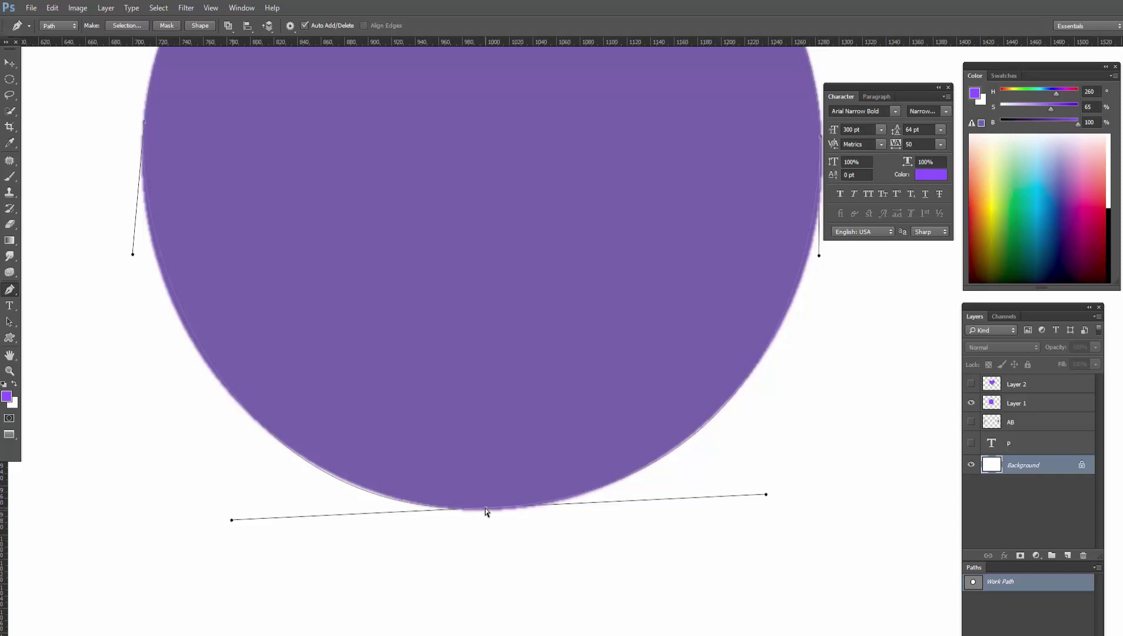
mouse_move(485, 508)
left_mouse_down()
mouse_move(489, 477)
mouse_move(488, 508)
left_mouse_up()
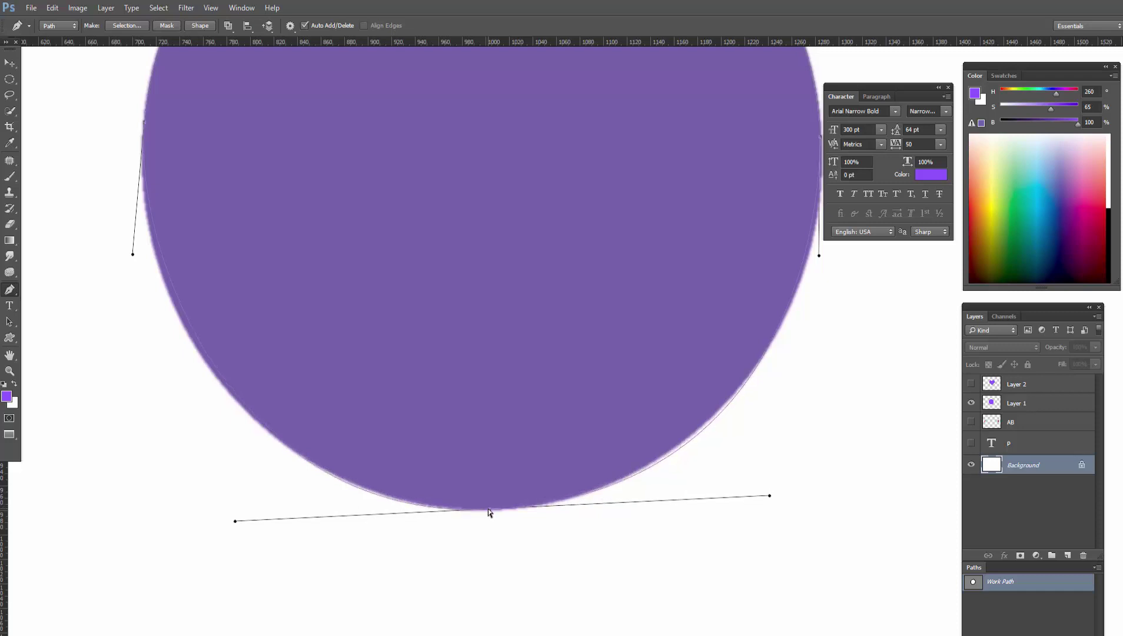
scroll(665, 464, "down", 3)
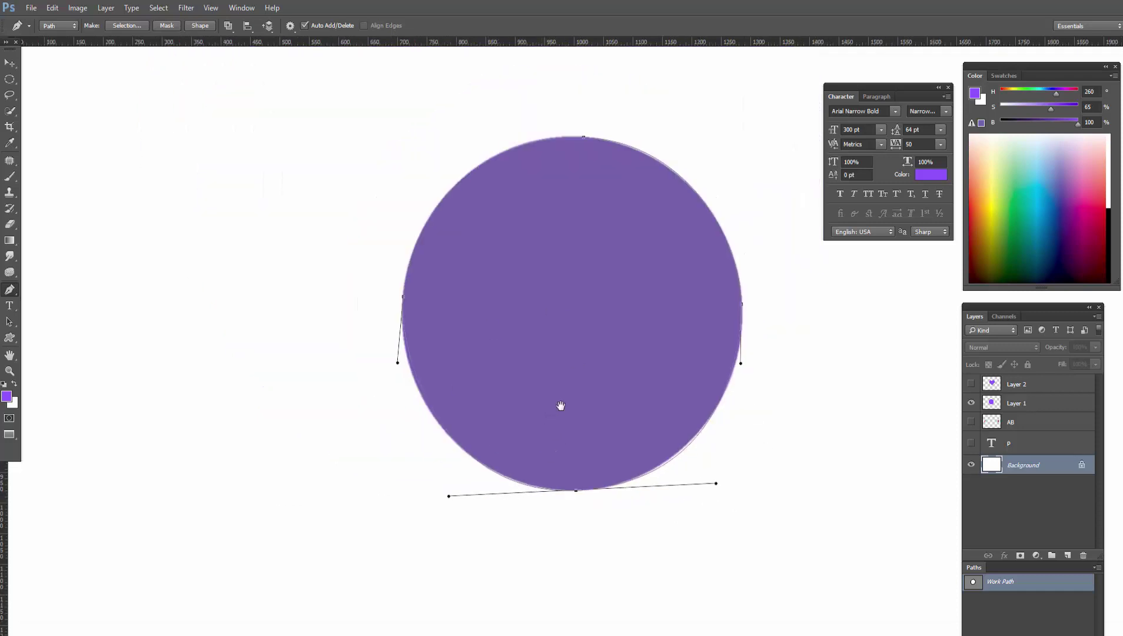
Bend the path's curve so it follows the purple circle's left edge.
left_click_drag(560, 405, 469, 424)
left_click_drag(560, 386, 472, 420)
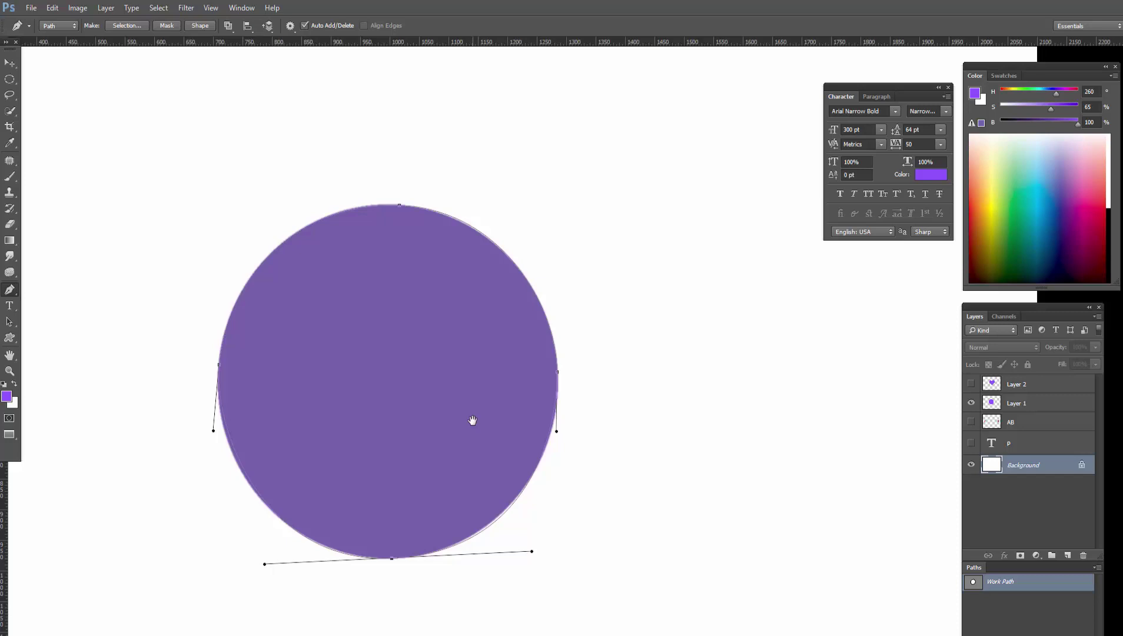
scroll(327, 393, "up", 2)
scroll(324, 401, "up", 2)
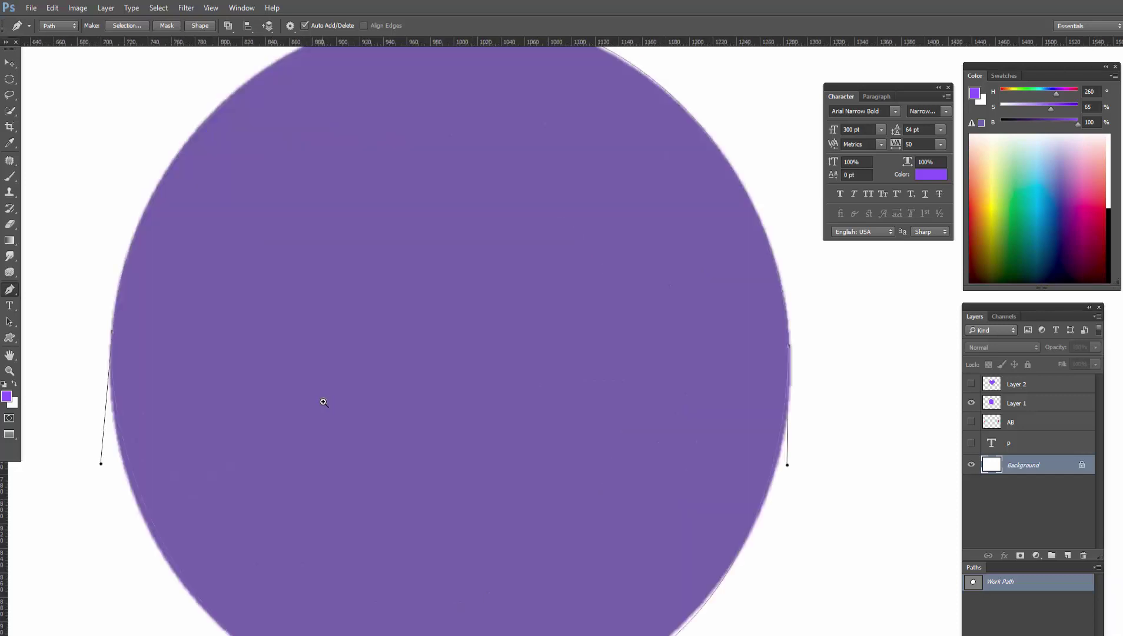
scroll(534, 325, "up", 2)
scroll(553, 323, "up", 2)
scroll(640, 369, "down", 2)
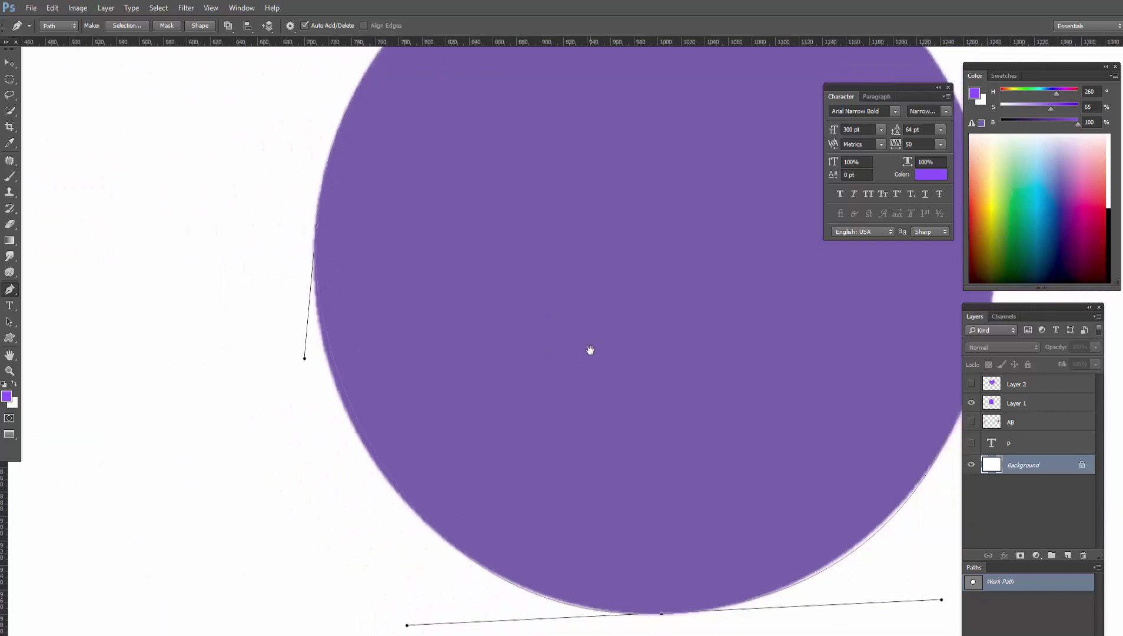
scroll(530, 382, "down", 2)
scroll(465, 377, "up", 2)
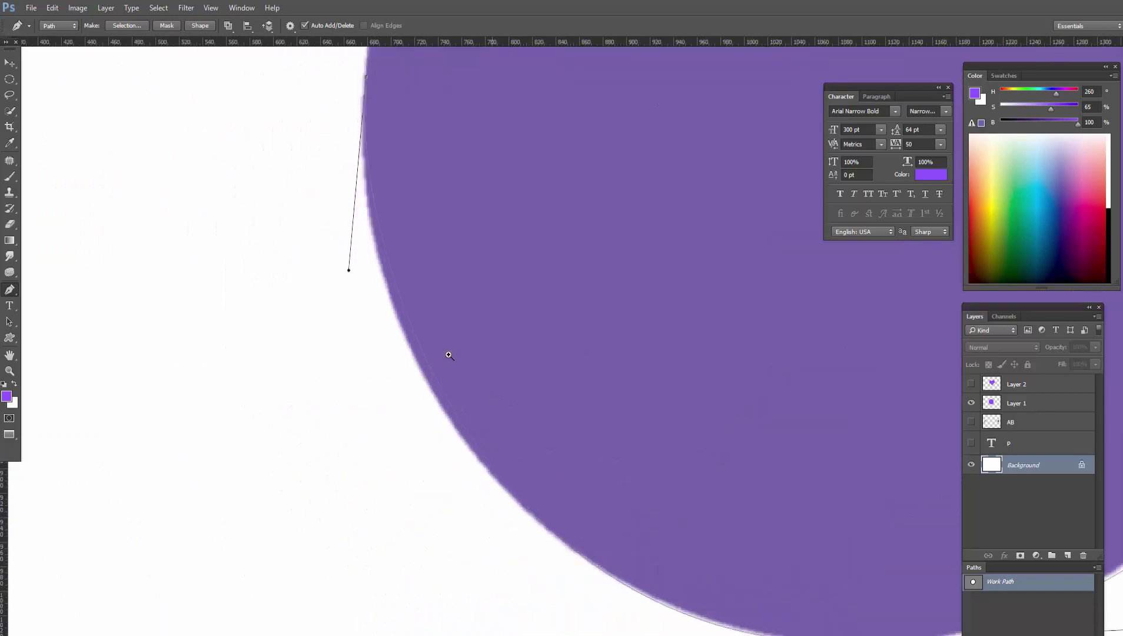
left_click_drag(460, 224, 501, 324)
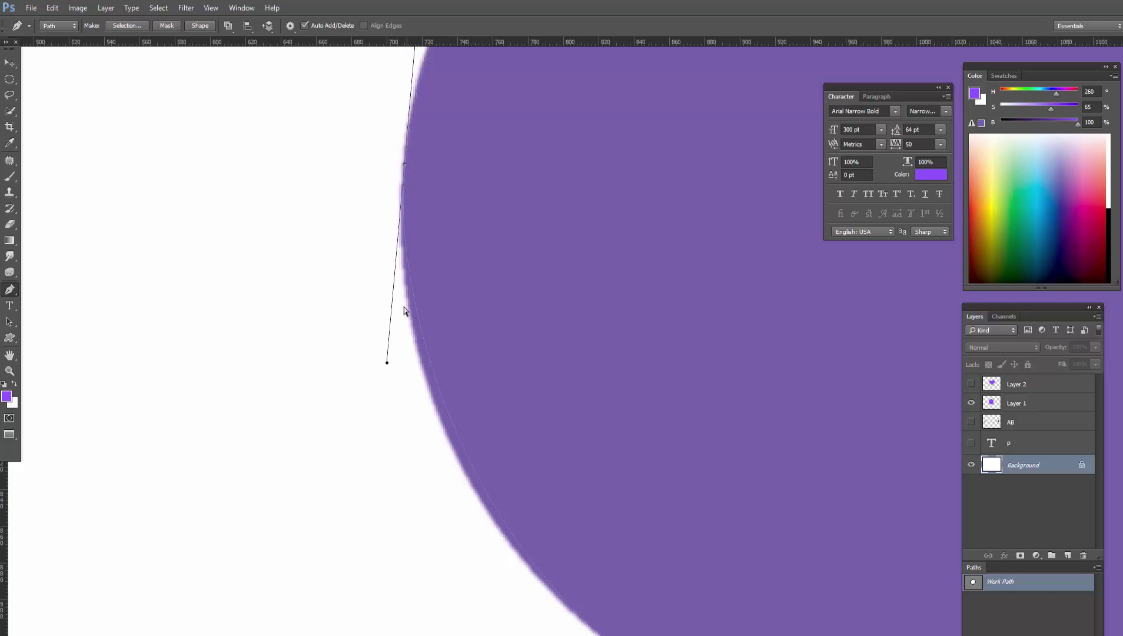
mouse_move(388, 362)
left_mouse_down()
mouse_move(388, 422)
mouse_move(378, 395)
left_mouse_up()
Pan and zoom back out to bring the whole circle into view.
scroll(602, 388, "up", 1)
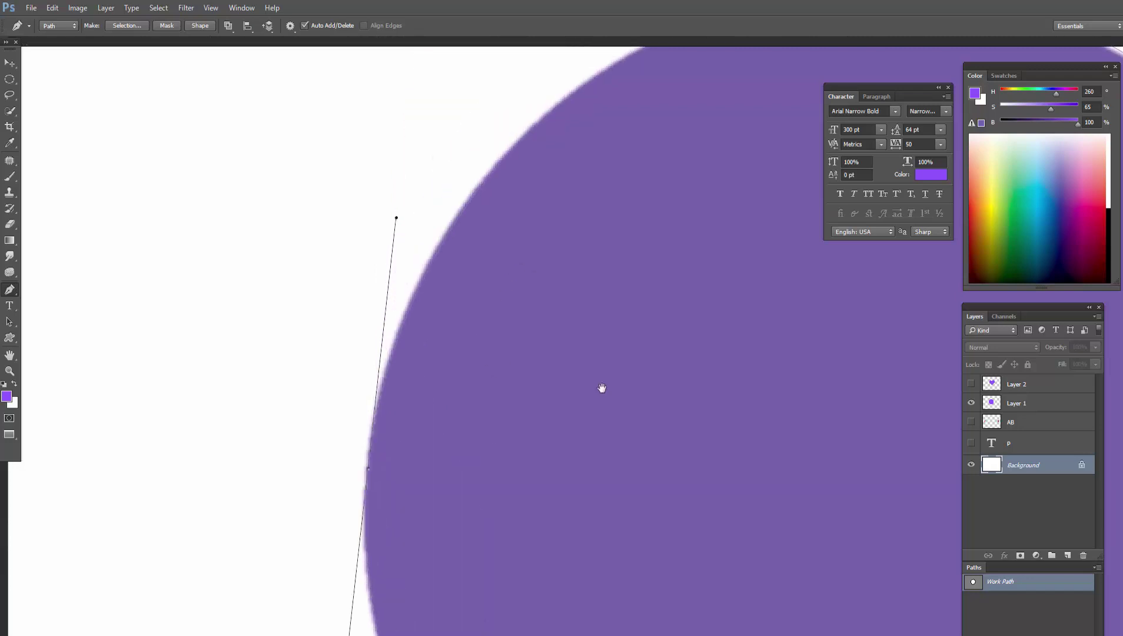
scroll(664, 353, "up", 3)
scroll(502, 351, "right", 2)
scroll(622, 348, "right", 4)
scroll(622, 348, "down", 3)
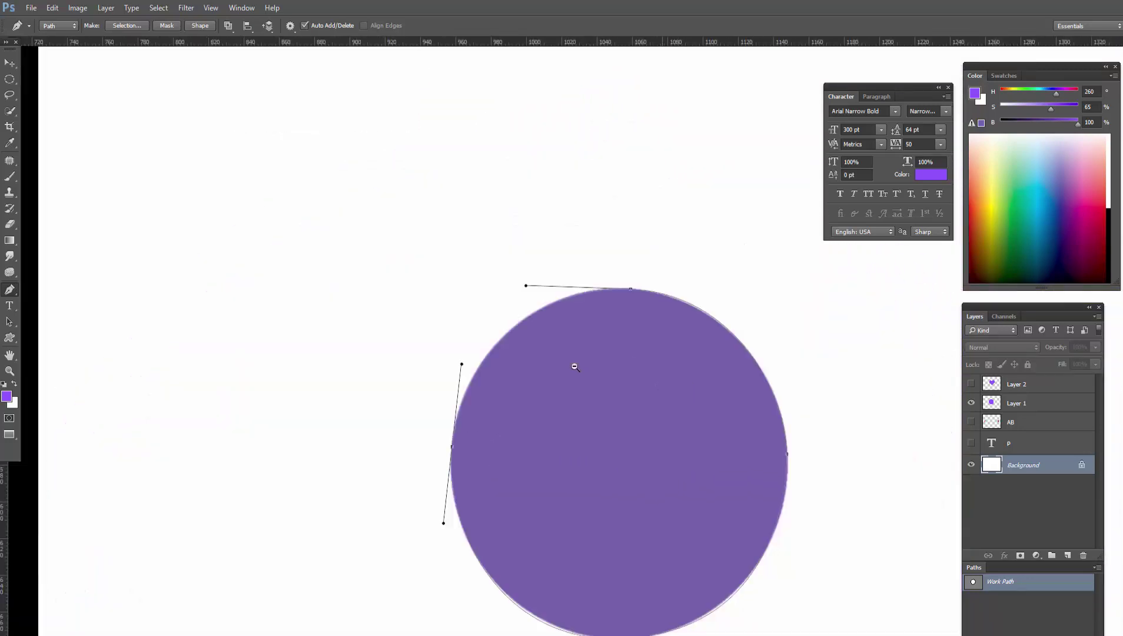
scroll(575, 367, "down", 4)
scroll(567, 369, "up", 6)
left_click_drag(664, 448, 609, 333)
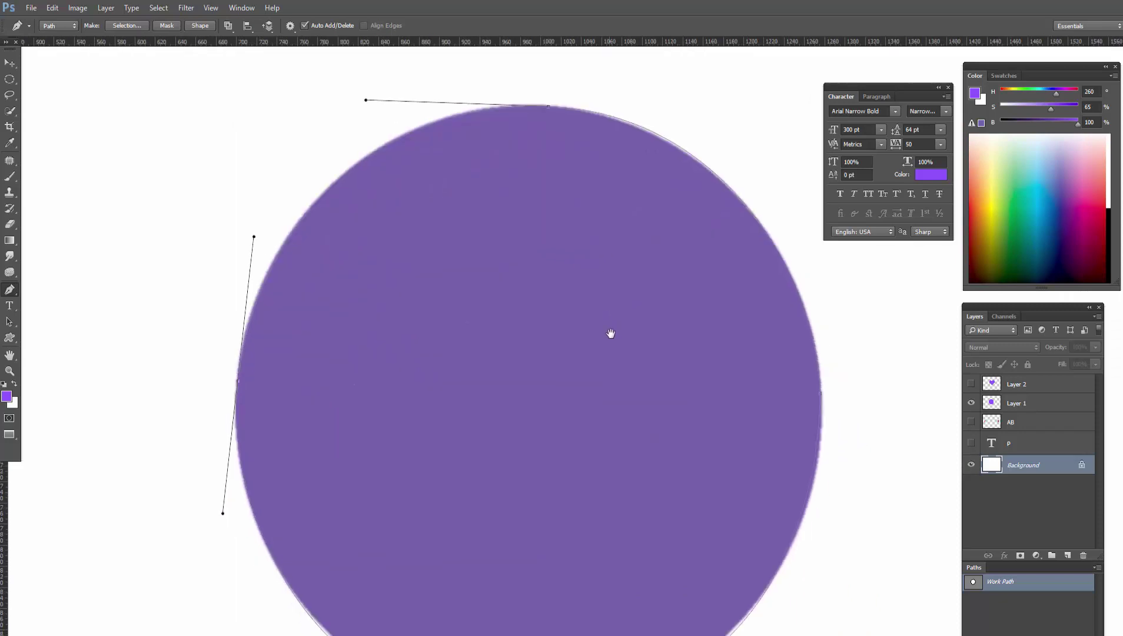
scroll(615, 374, "down", 1)
scroll(623, 373, "down", 2)
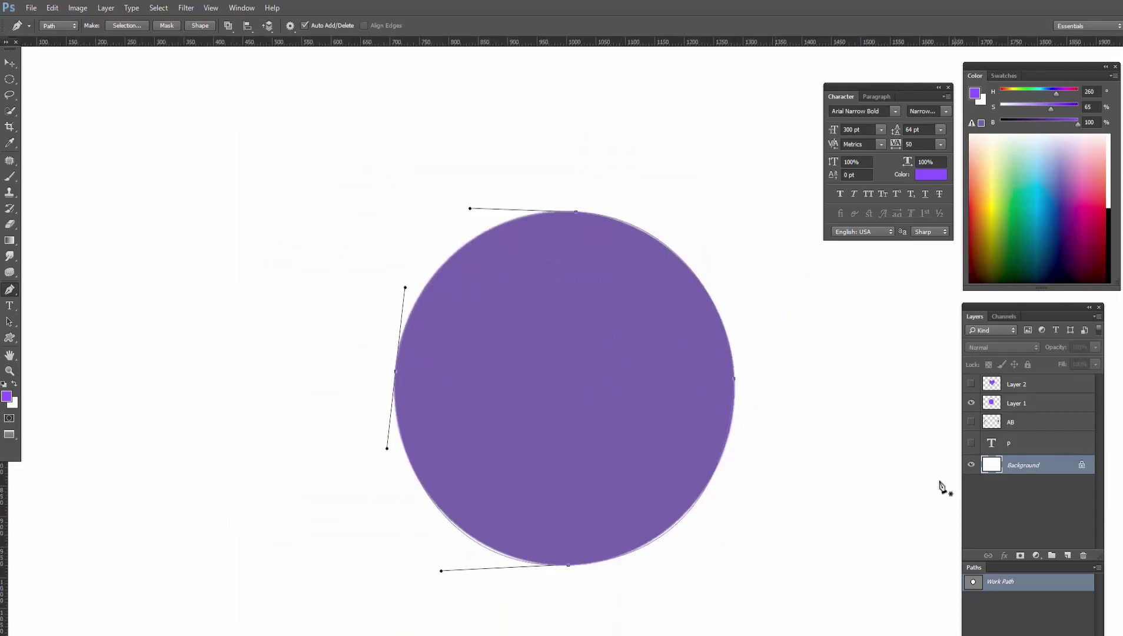
Hide the purple circle layer, Layer 1, and deselect the circle's work path.
left_click(1006, 507)
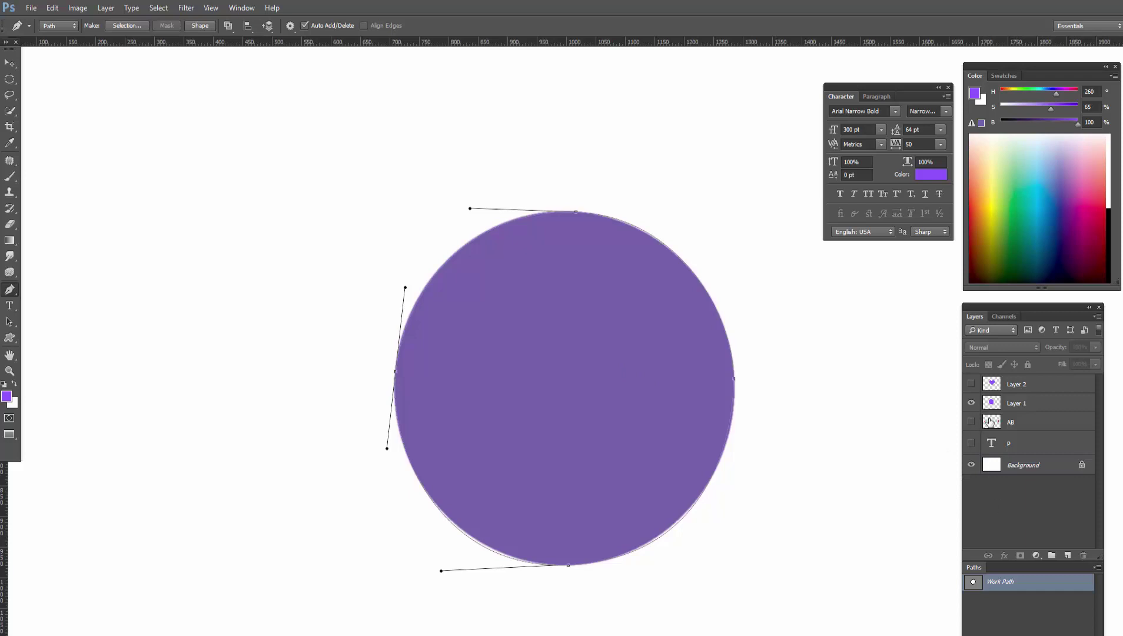
left_click(971, 404)
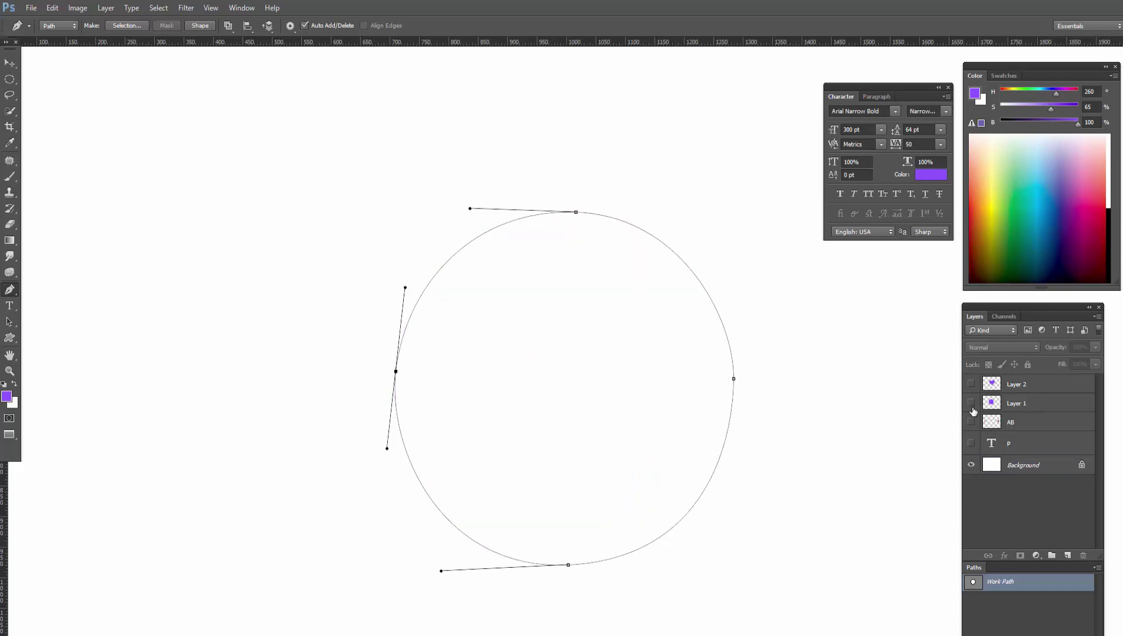
left_click(1035, 608)
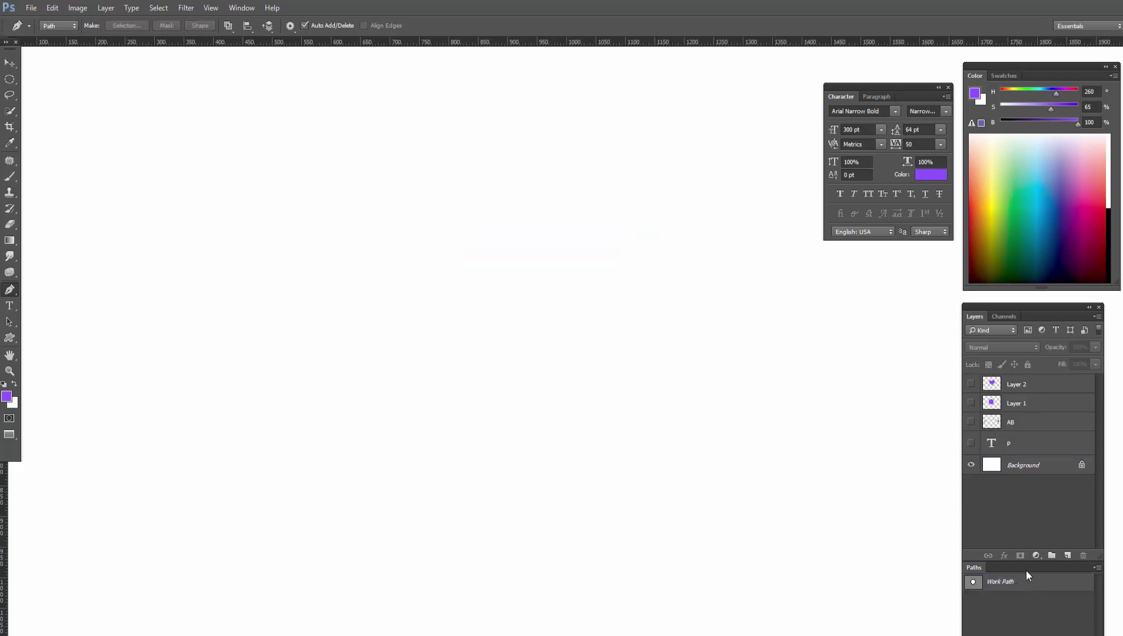
Enlarge the Paths list, create an empty Path 1, and reselect Work Path.
left_click_drag(1021, 563, 1022, 498)
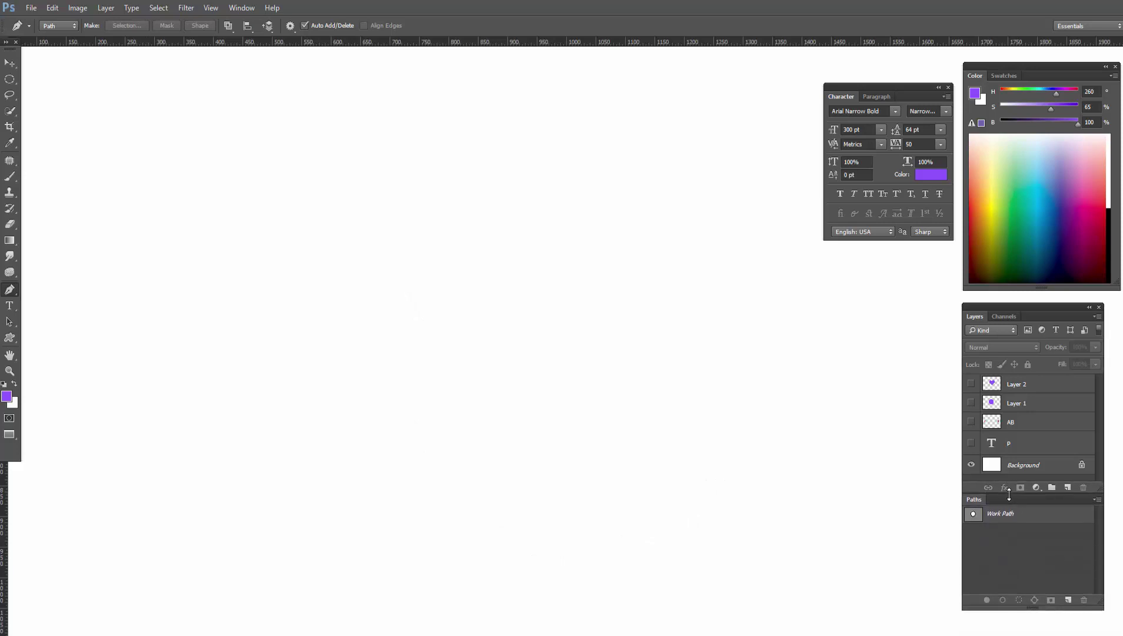
left_click(1069, 603)
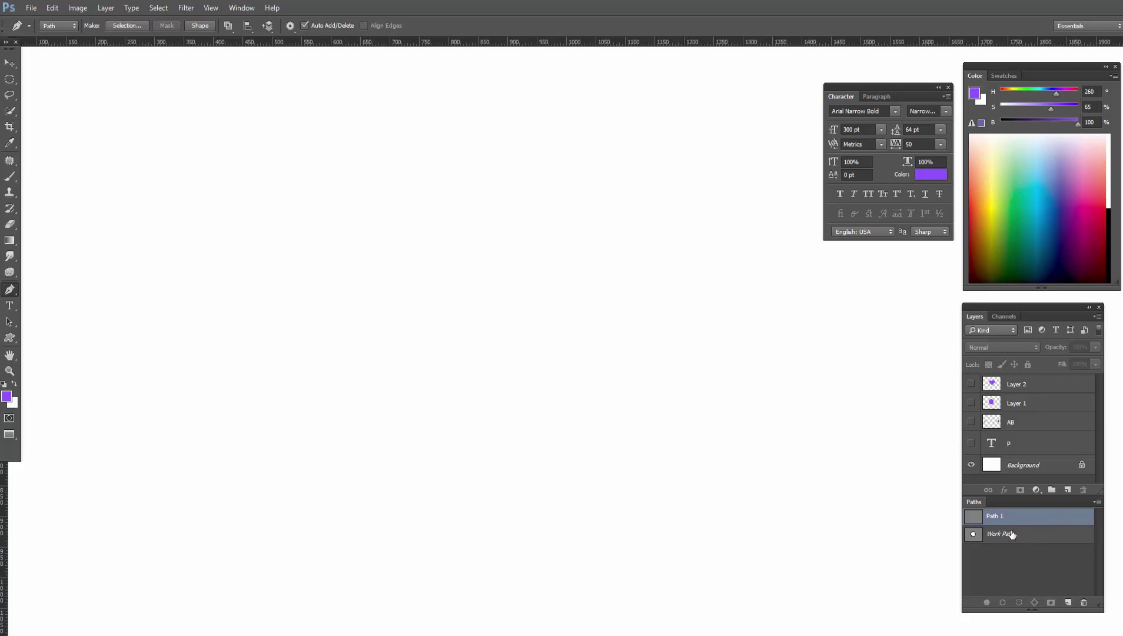
left_click(1045, 541)
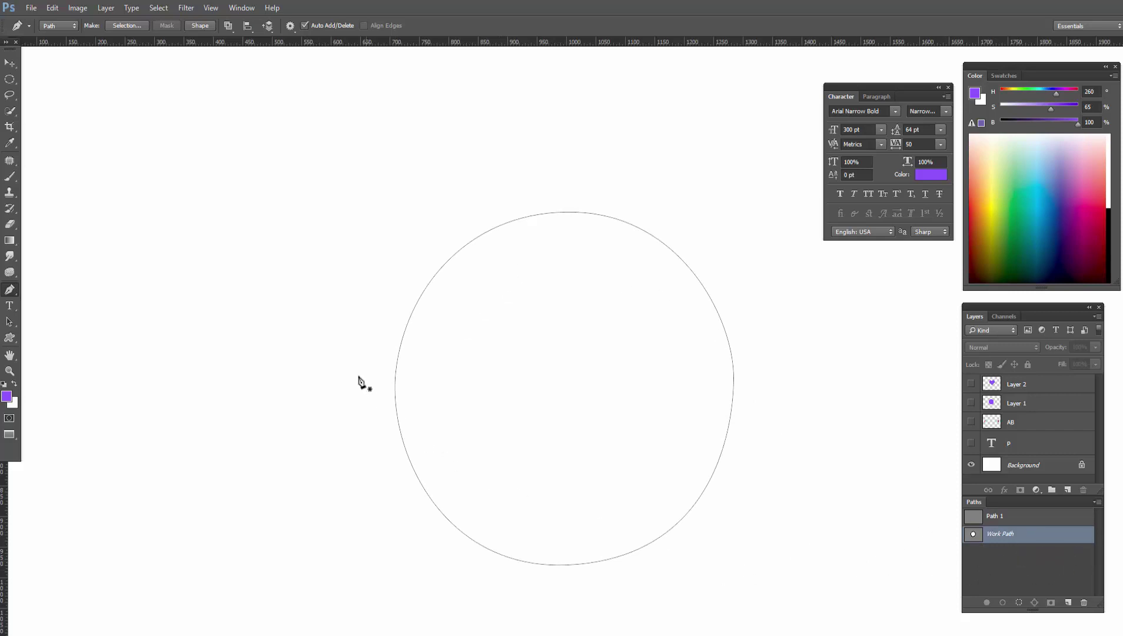
Draw a closed test loop of curved anchors around the circle.
left_click_drag(349, 340, 393, 247)
left_click_drag(521, 188, 607, 185)
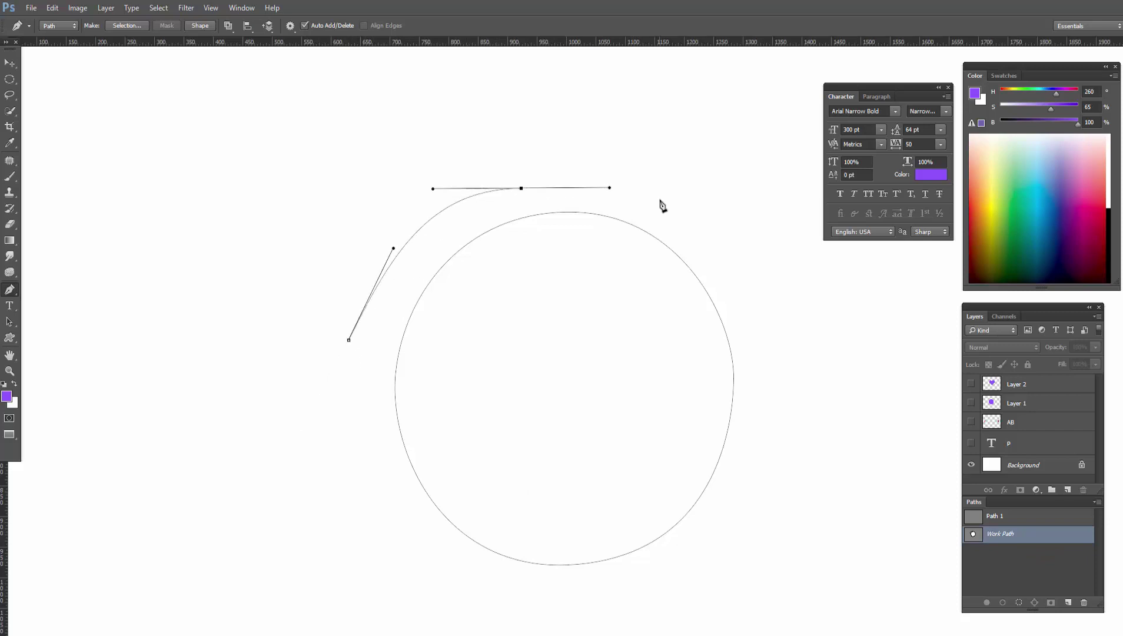
left_click(660, 200)
left_click_drag(580, 135, 557, 133)
left_click_drag(386, 161, 331, 183)
left_click_drag(299, 202, 280, 239)
left_click_drag(276, 294, 278, 353)
left_click_drag(297, 391, 330, 377)
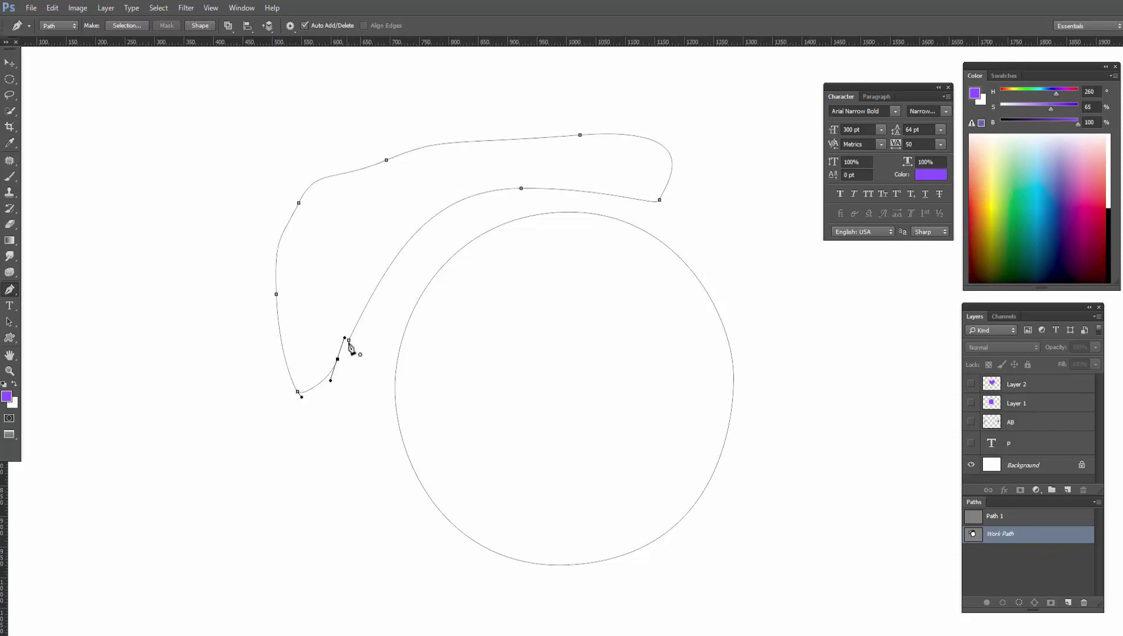
left_click(337, 359)
left_click(349, 340)
Delete the test loop and the Work Path, then detach the Paths panel.
key("Delete")
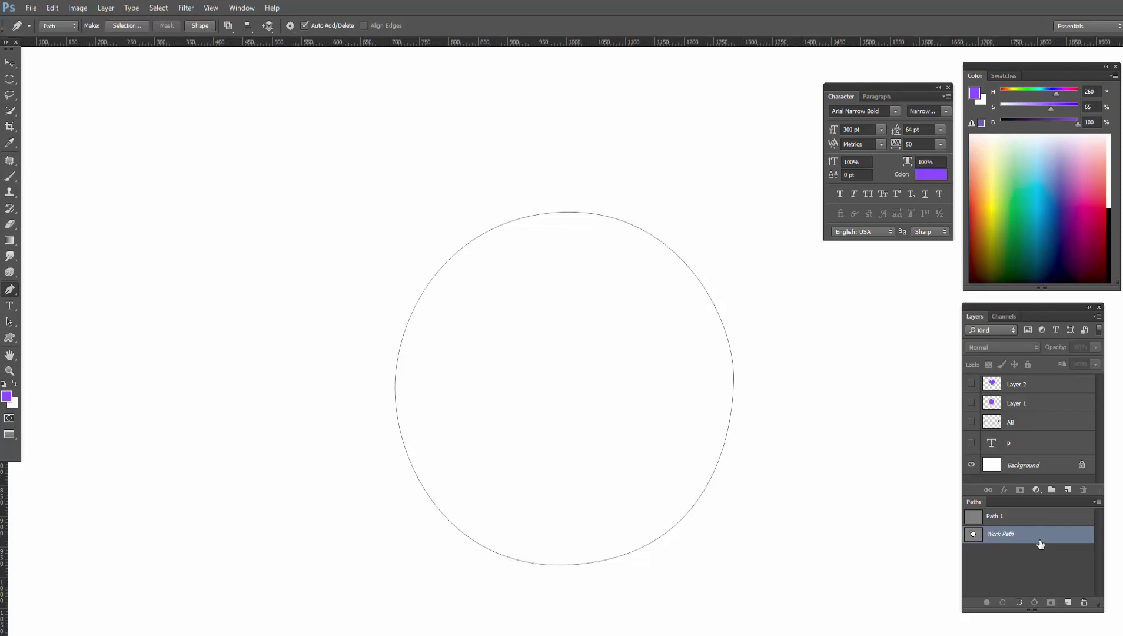
key("Delete")
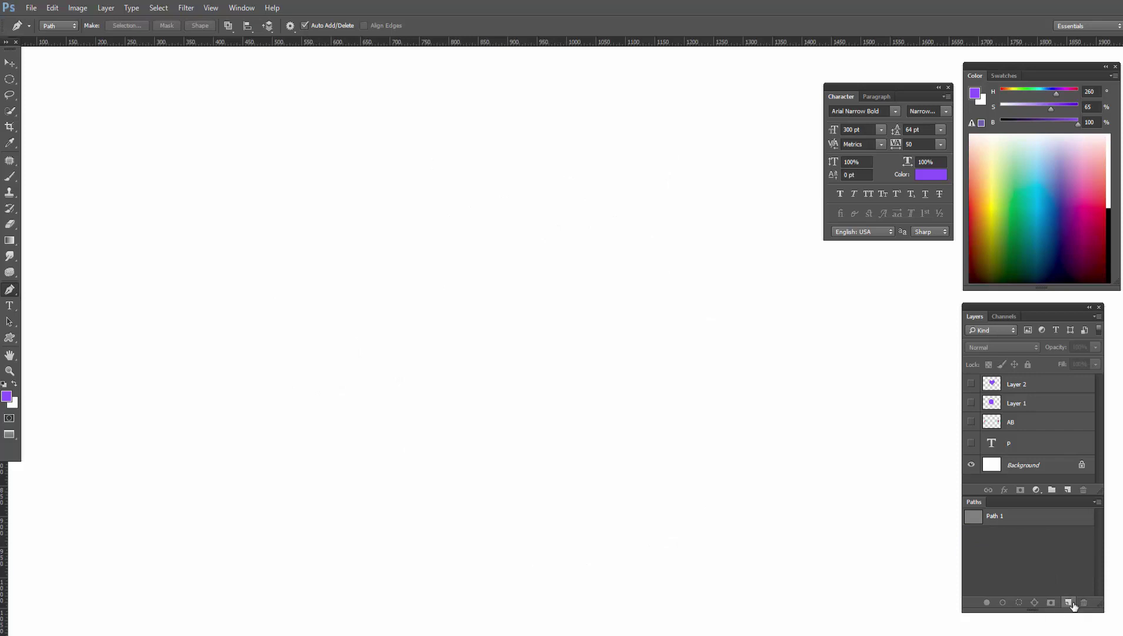
left_click_drag(1034, 502, 1034, 515)
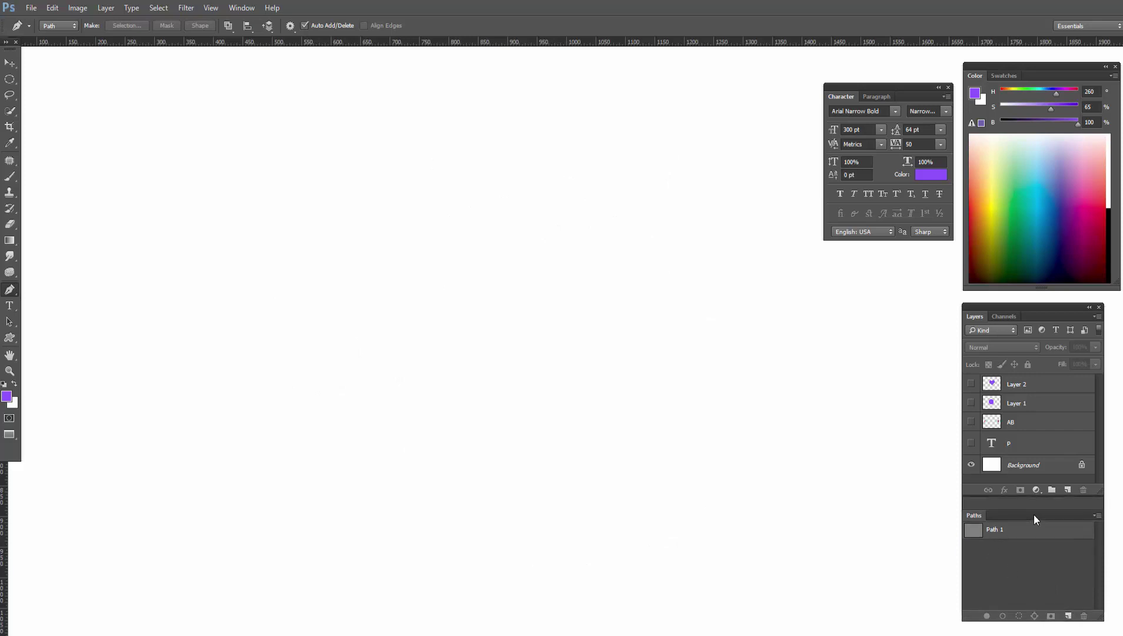
Select Path 1, reveal the purple heart layer, and zoom in on its top.
left_click(1013, 537)
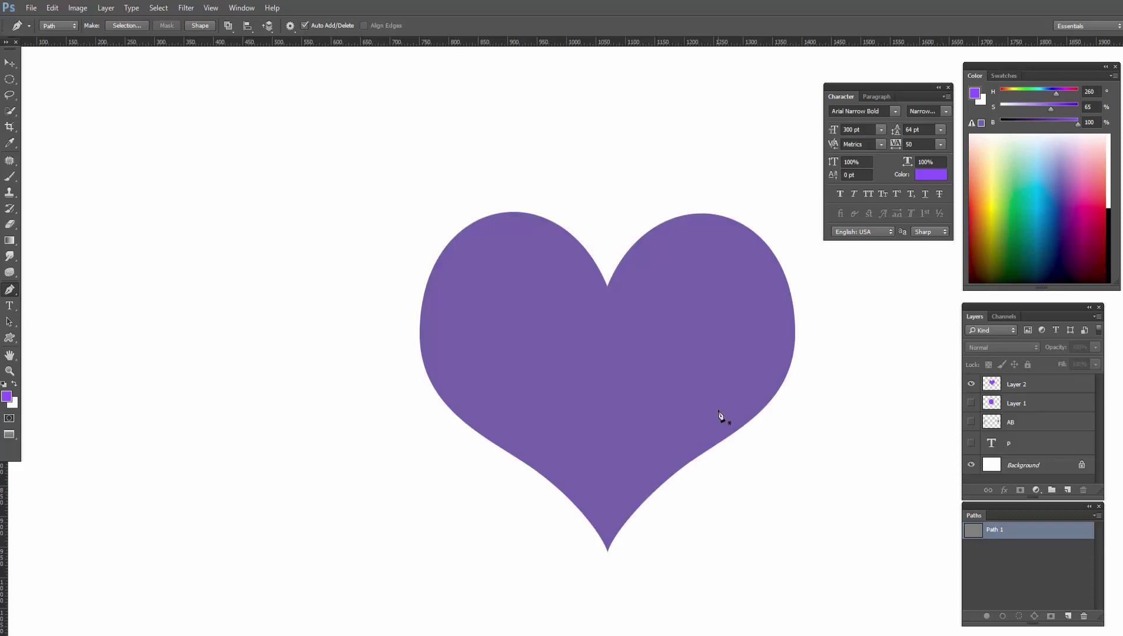
left_click_drag(719, 416, 581, 393)
left_click(581, 396, "ctrl")
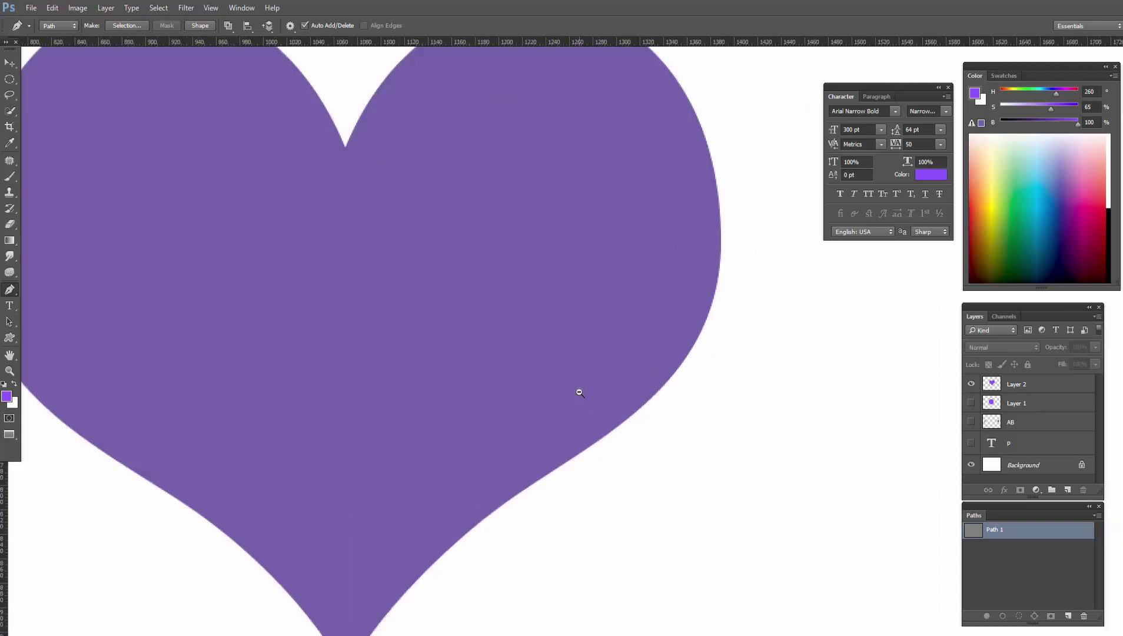
left_click(578, 394, "ctrl+alt")
left_click(475, 290, "ctrl")
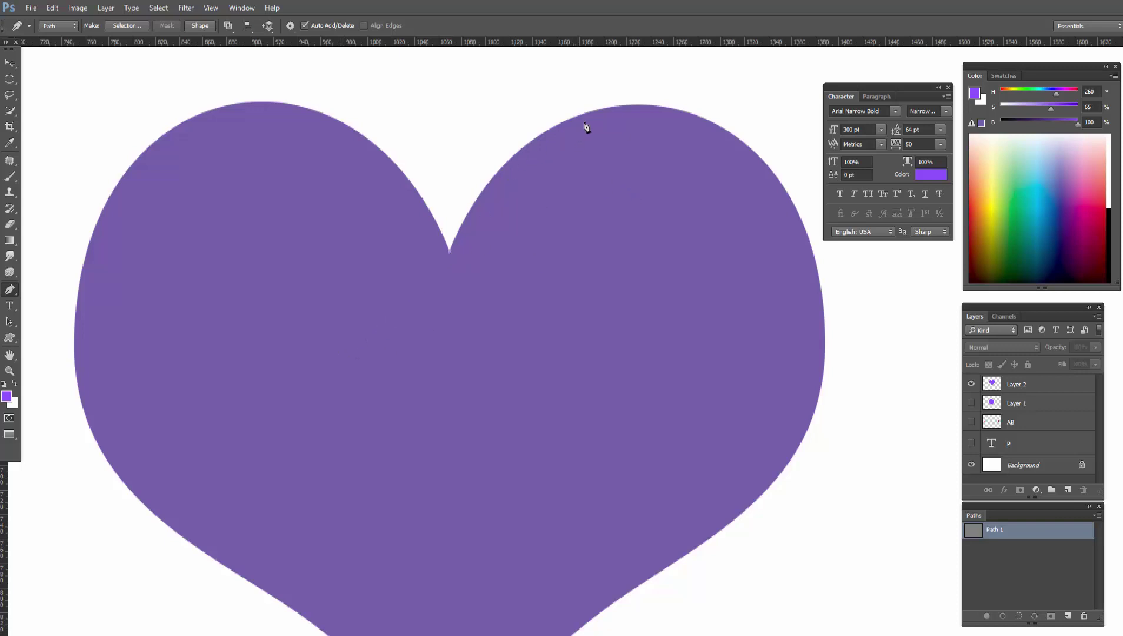
Place curved anchors from the heart's top edge down its right side.
mouse_move(619, 105)
left_mouse_down()
mouse_move(695, 92)
mouse_move(683, 93)
left_mouse_up()
key("Return")
left_click(556, 128)
left_click_drag(814, 259, 815, 265)
left_click_drag(746, 469, 742, 412)
left_click_drag(740, 453, 701, 490)
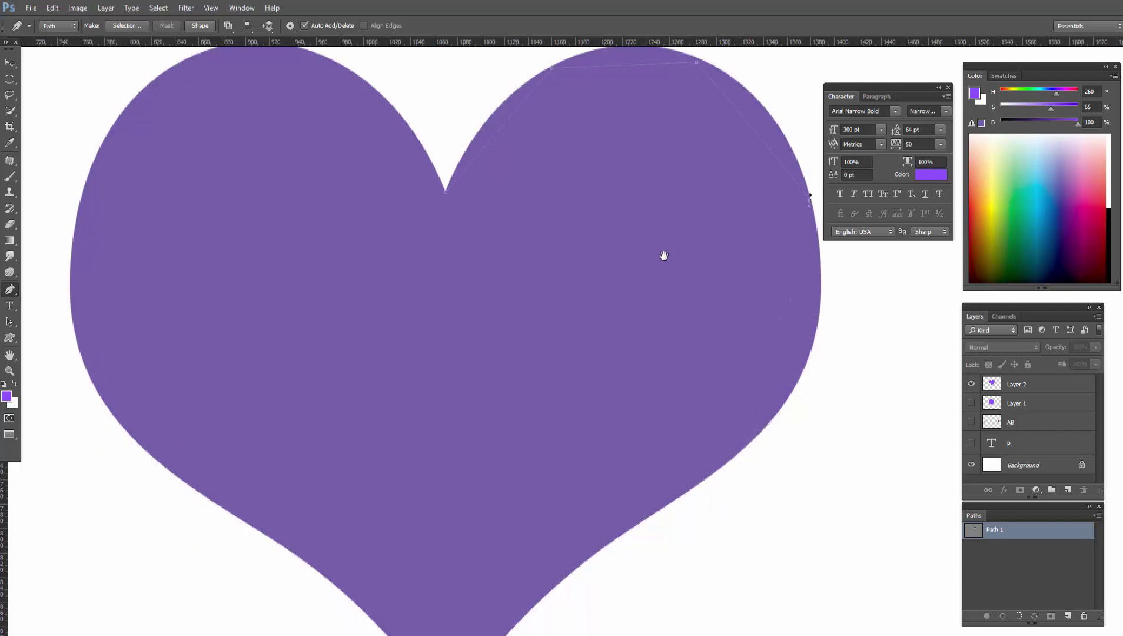
Zoom in on the top notch and curve the handle along the right lobe.
left_click_drag(579, 222, 569, 330)
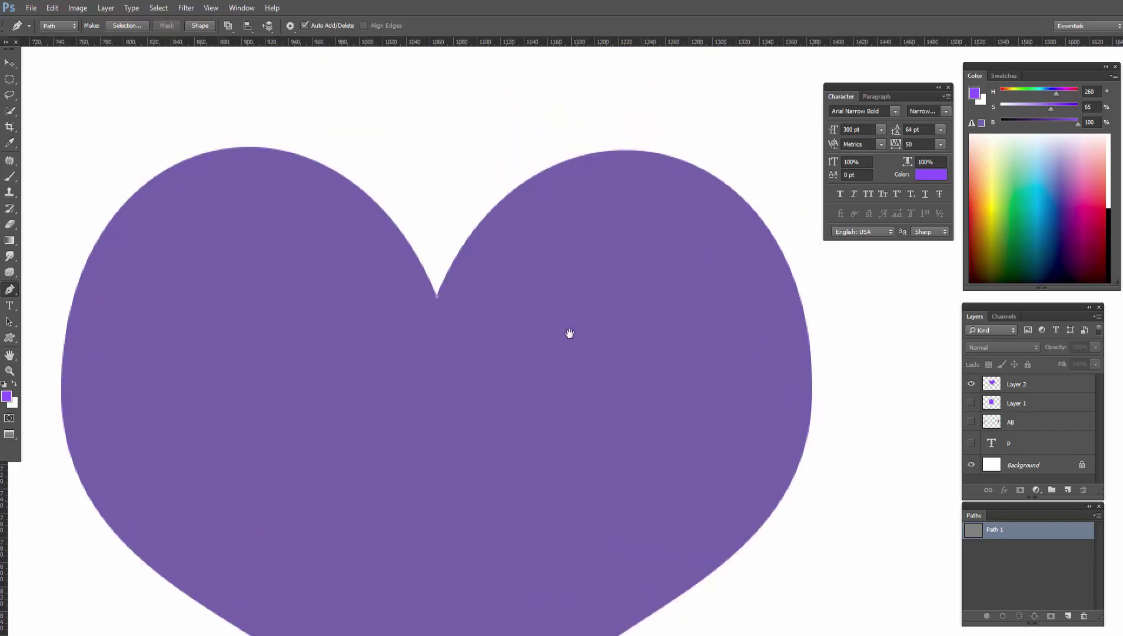
scroll(501, 318, "up", 1)
left_click_drag(504, 190, 447, 260)
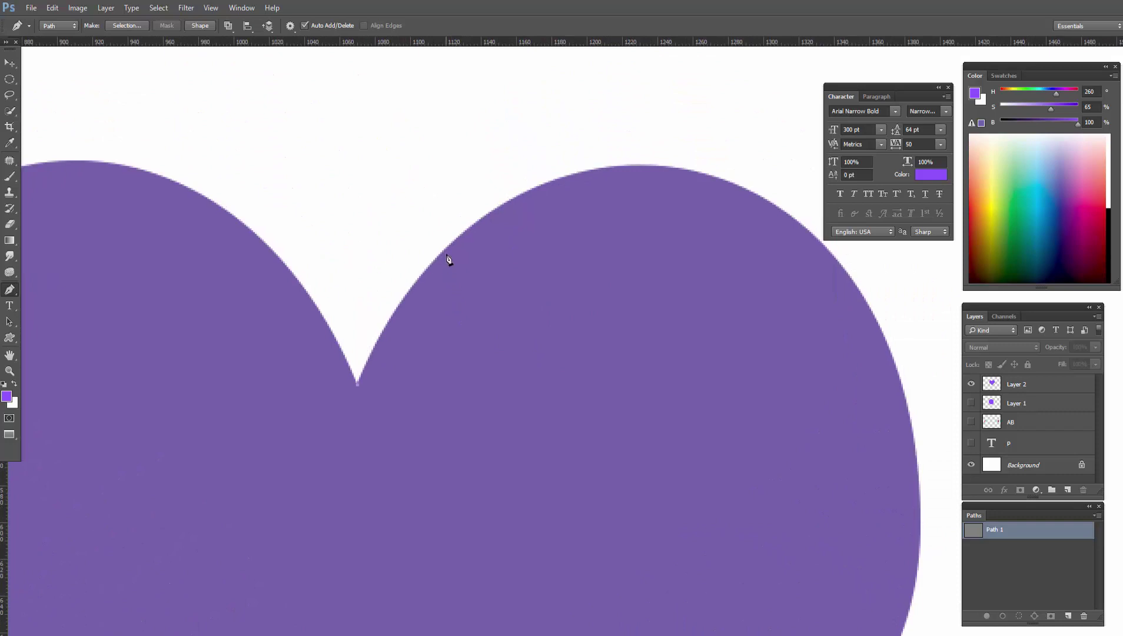
left_click_drag(478, 217, 510, 192)
left_click(494, 240, "ctrl")
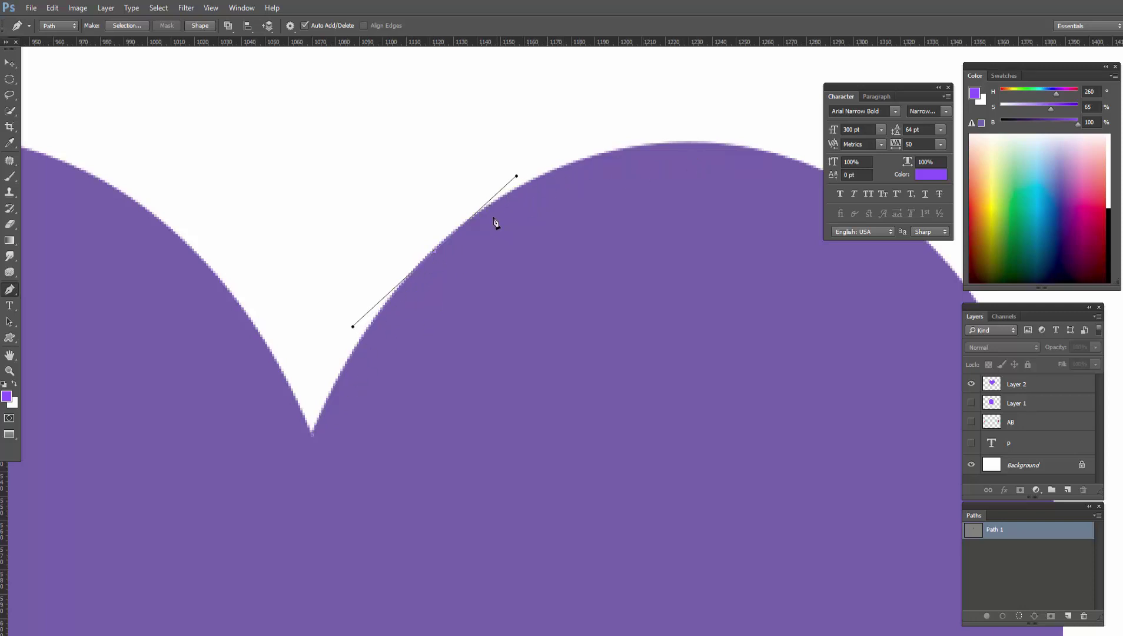
Add a smooth anchor at the top of the heart's right lobe.
left_click_drag(689, 187, 615, 206)
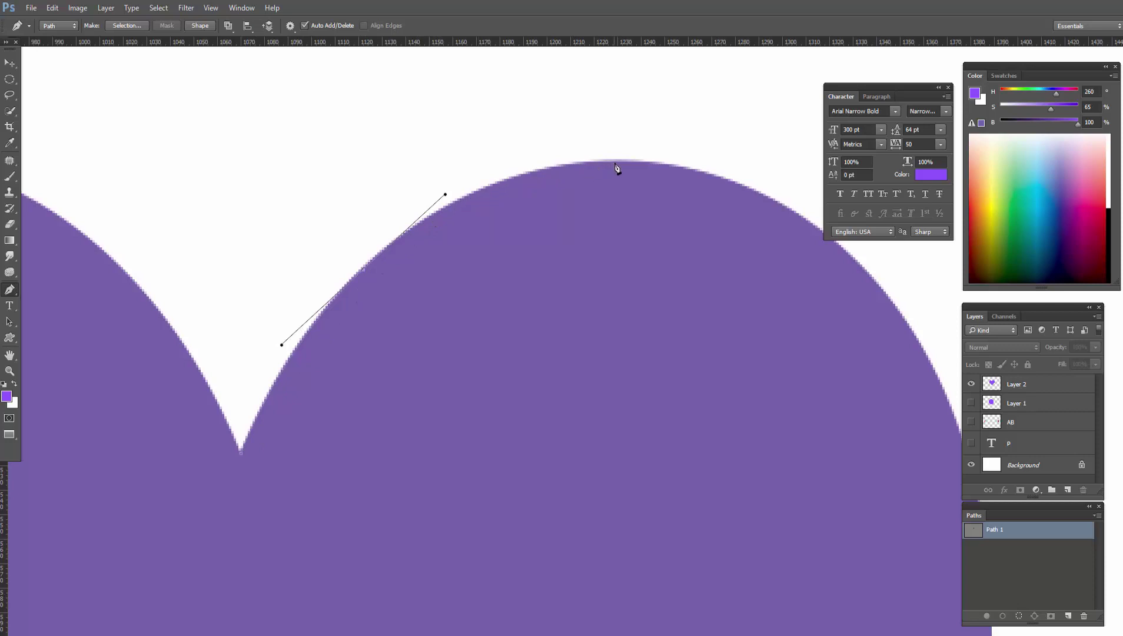
left_click_drag(618, 162, 700, 163)
left_click(445, 195, "ctrl")
left_click_drag(445, 195, 514, 136)
left_click_drag(634, 161, 699, 163)
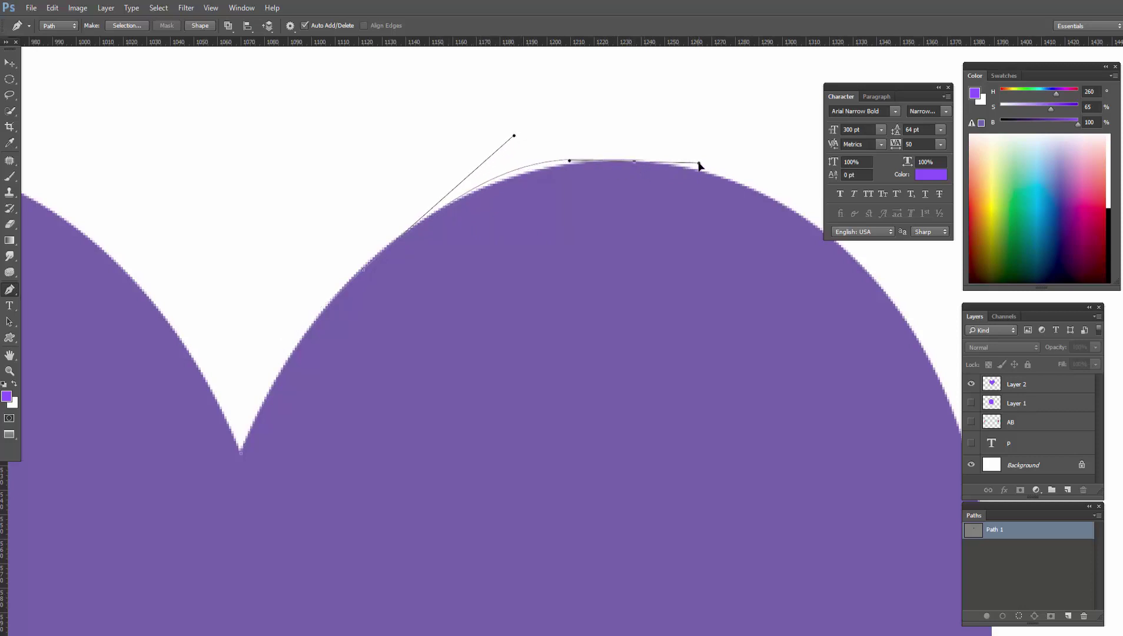
key("ctrl+z")
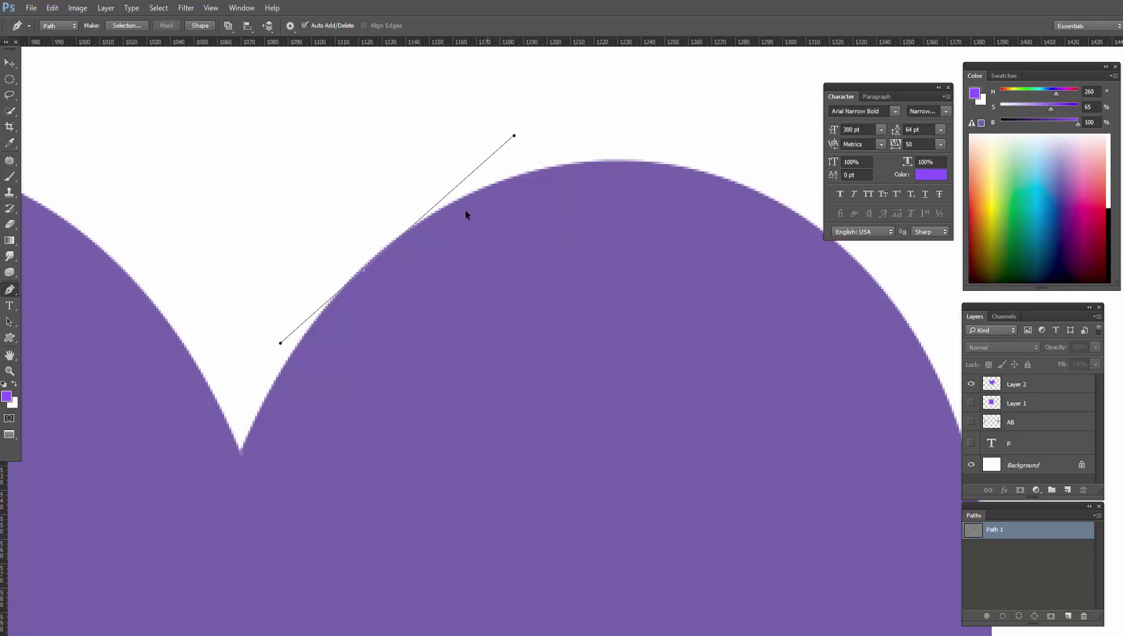
key("ctrl+alt+z")
left_click_drag(639, 161, 729, 173)
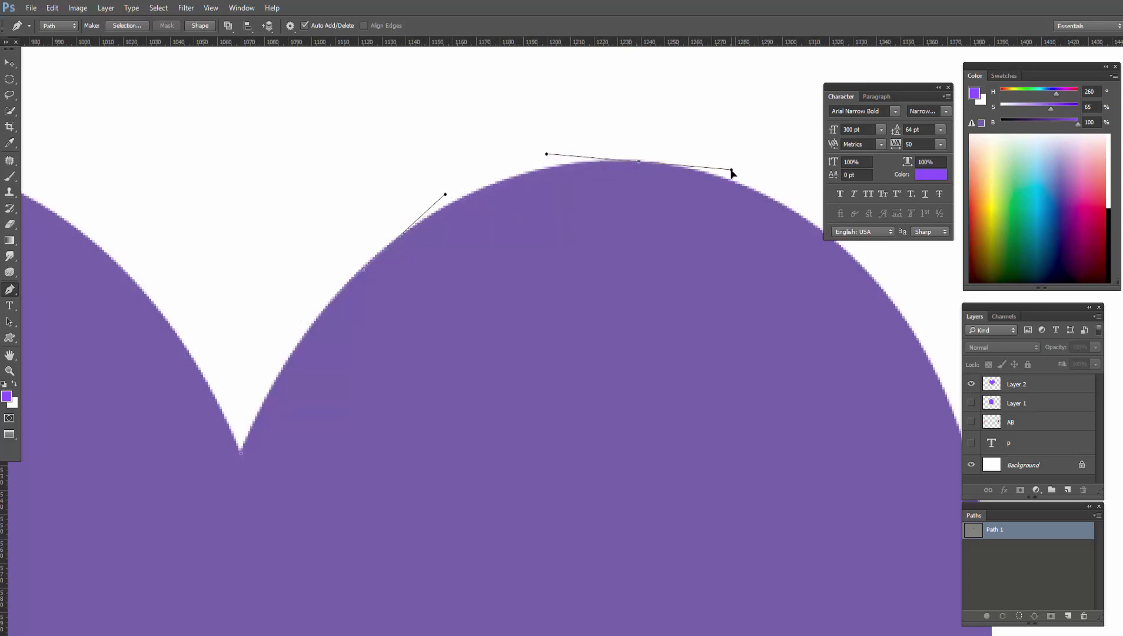
left_click_drag(728, 175, 728, 174)
Add a curved anchor on the heart's right edge and tune its handles.
left_click_drag(775, 301, 605, 277)
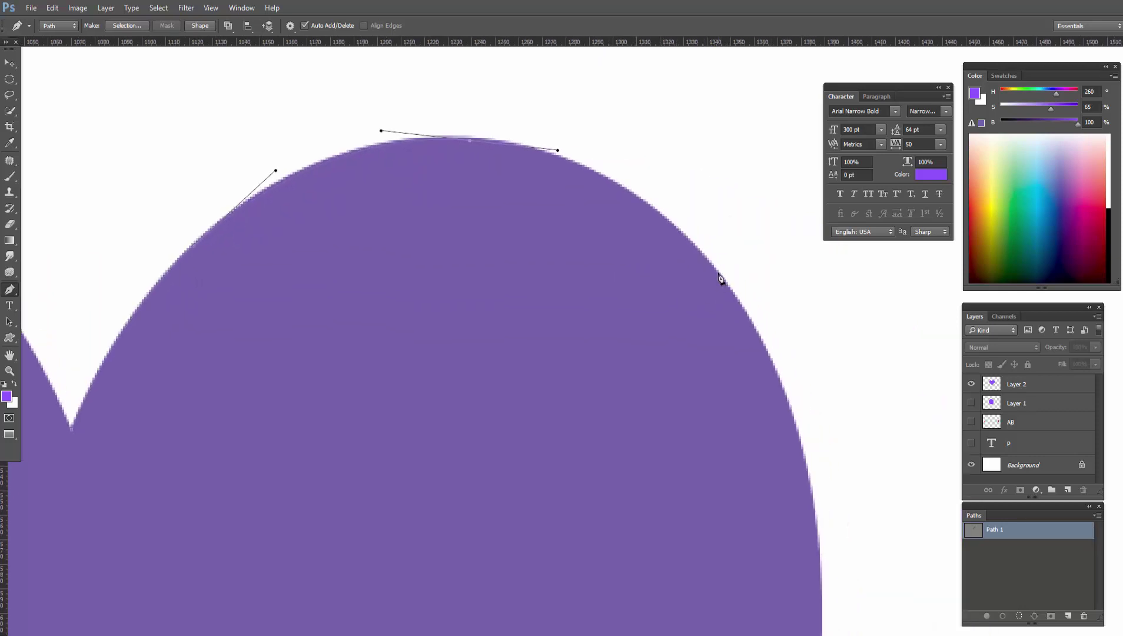
left_click_drag(719, 273, 818, 386)
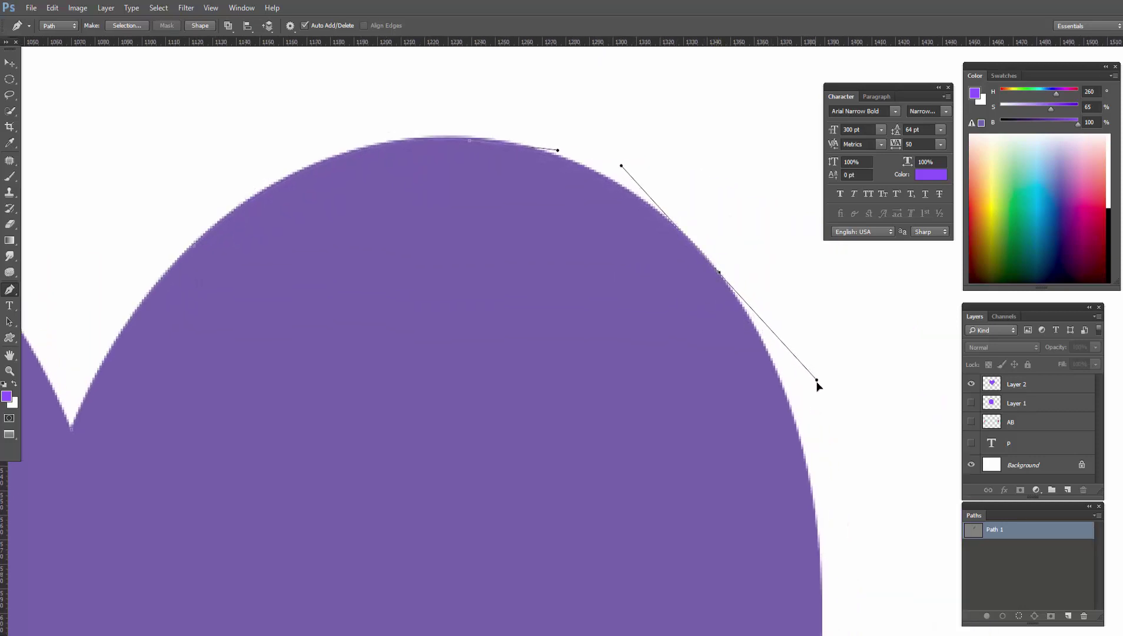
left_click_drag(818, 385, 815, 388)
left_click_drag(774, 445, 705, 316)
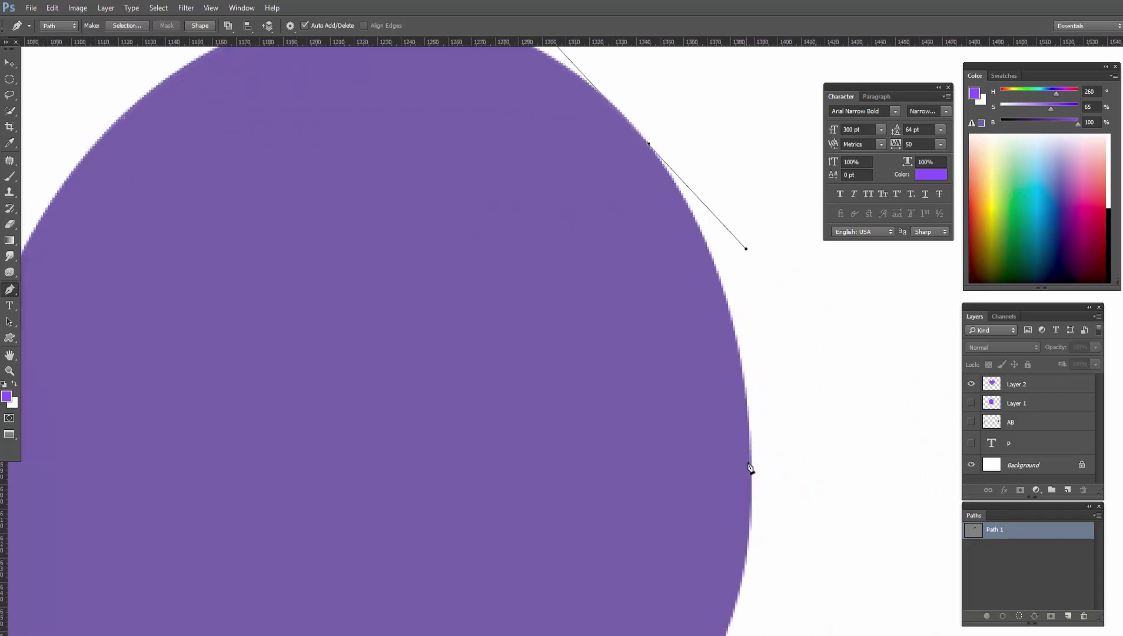
left_click_drag(752, 523, 749, 537)
left_click_drag(729, 447, 723, 505)
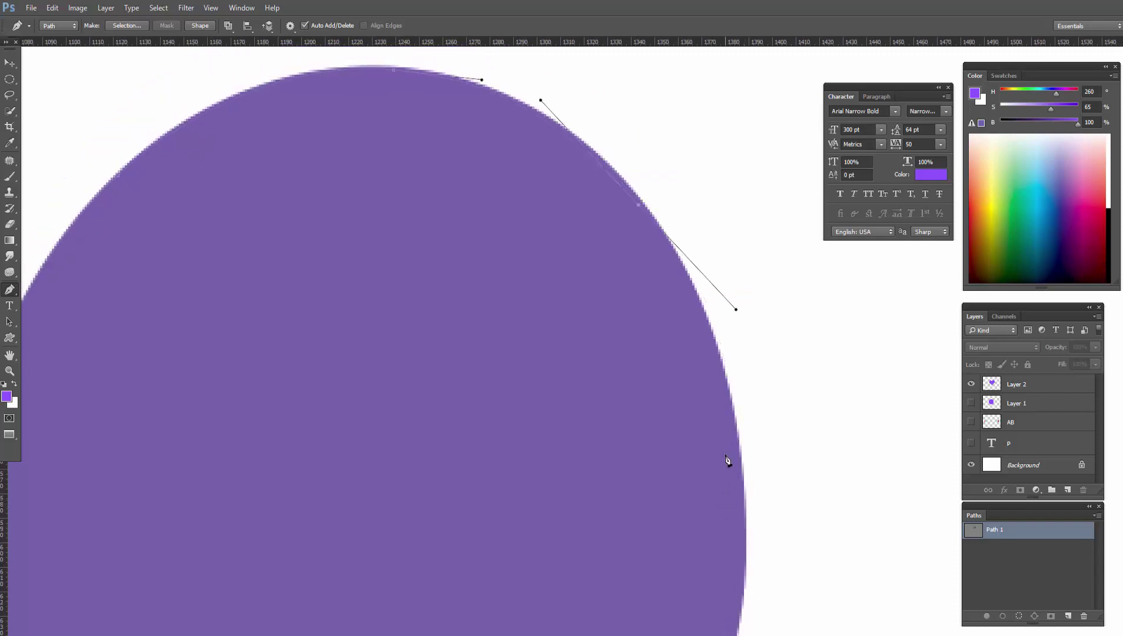
left_click_drag(727, 454, 740, 521)
scroll(733, 472, "down", 2)
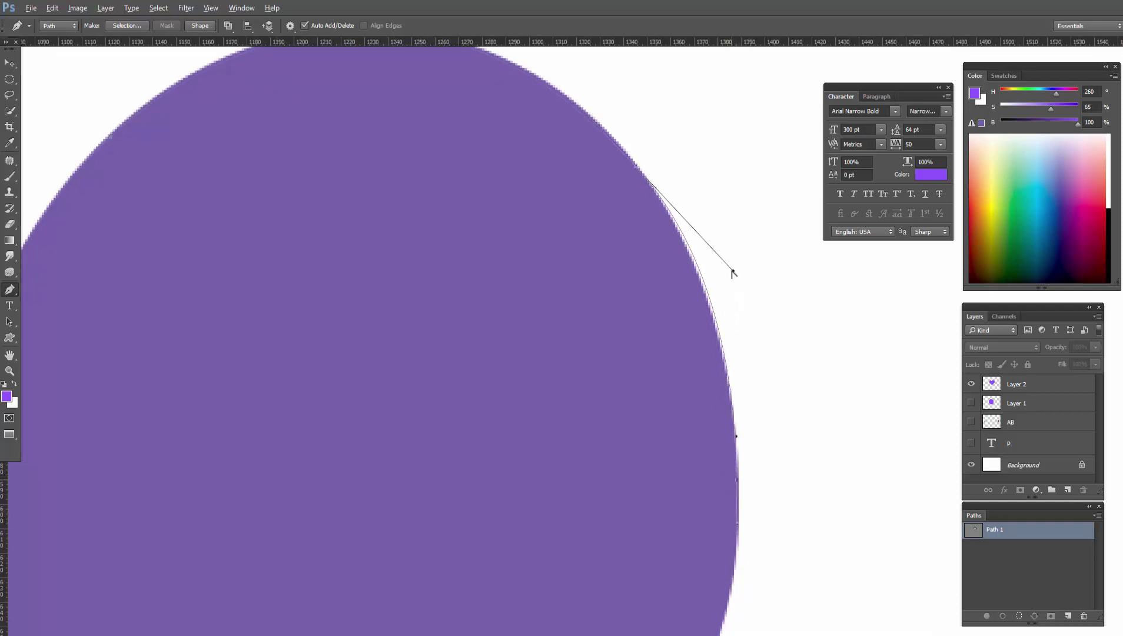
left_click_drag(733, 272, 718, 271)
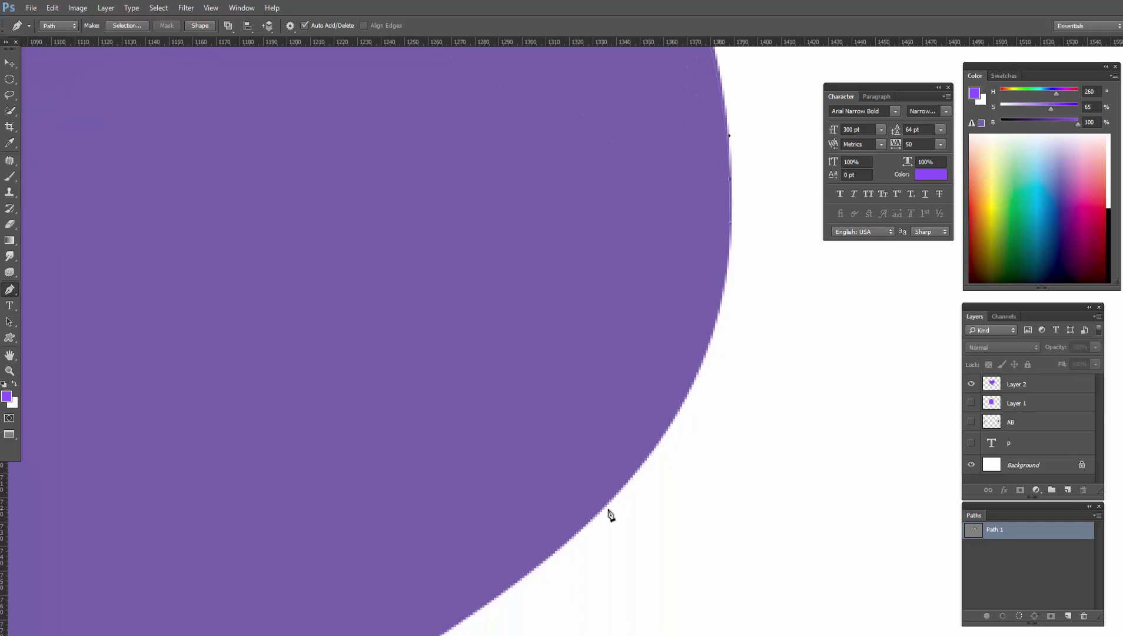
Add two more anchors along the lower right side of the heart.
left_click_drag(596, 515, 457, 633)
left_click_drag(480, 595, 672, 444)
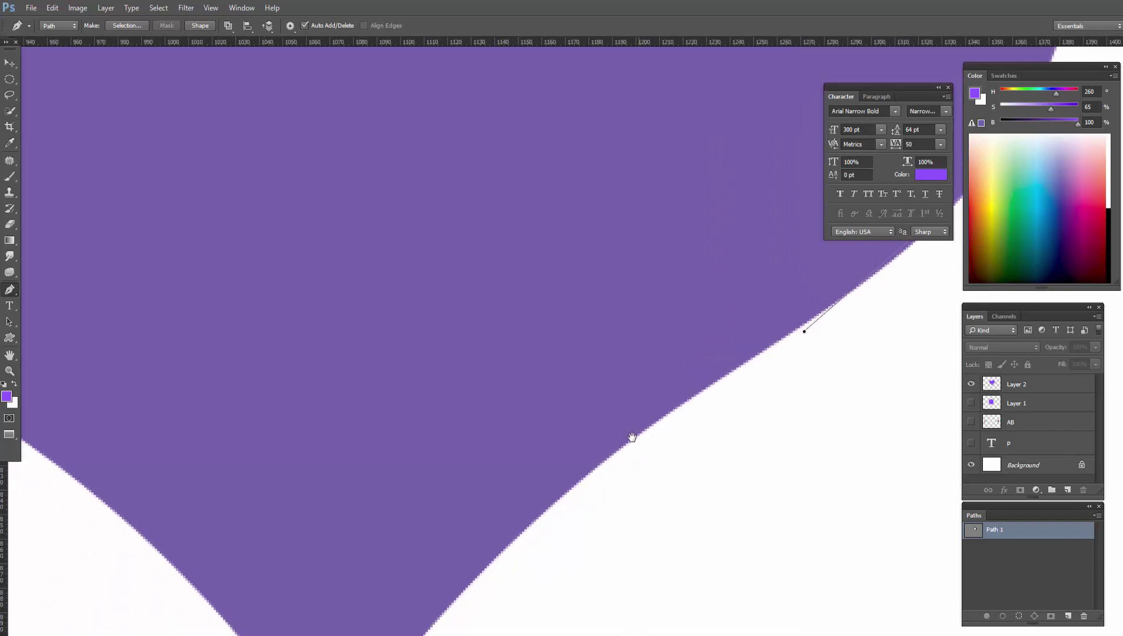
left_click_drag(574, 486, 498, 555)
scroll(497, 556, "down", 2)
scroll(544, 472, "left", 1)
Place an anchor at the heart's bottom tip and refine its curve.
scroll(542, 391, "down", 2)
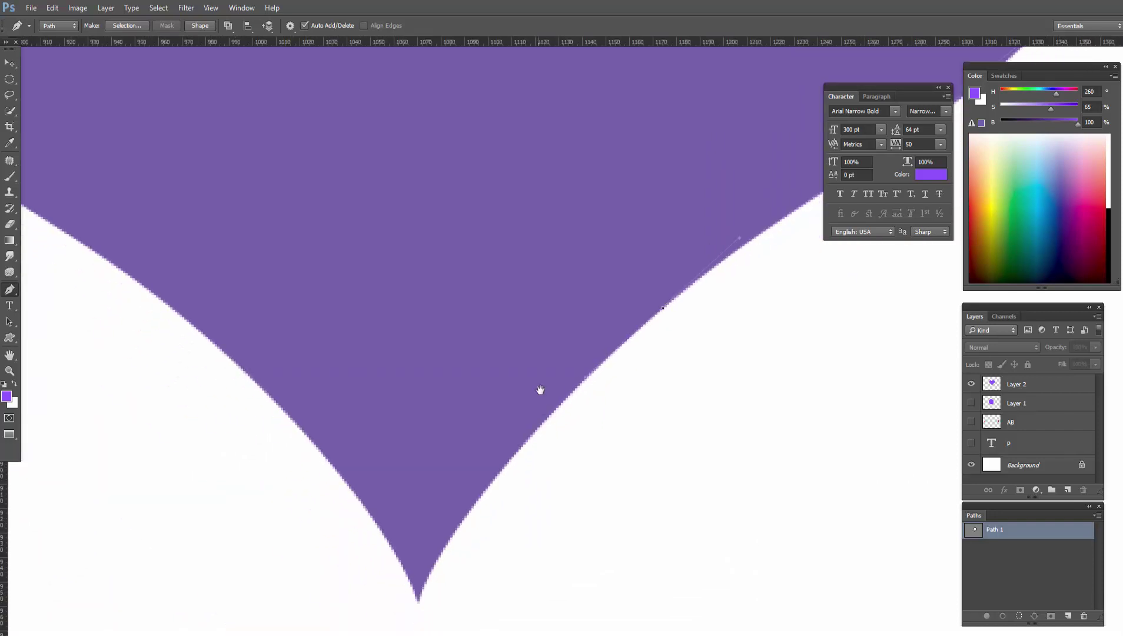
scroll(522, 401, "down", 1)
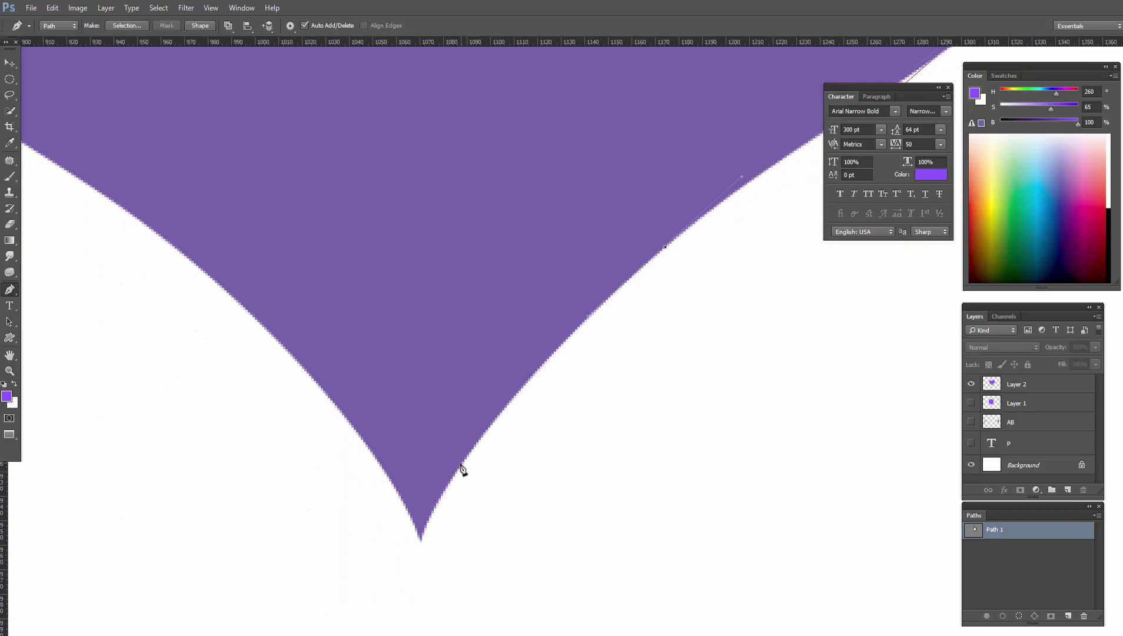
mouse_move(462, 468)
left_mouse_down()
mouse_move(431, 521)
mouse_move(441, 496)
left_mouse_up()
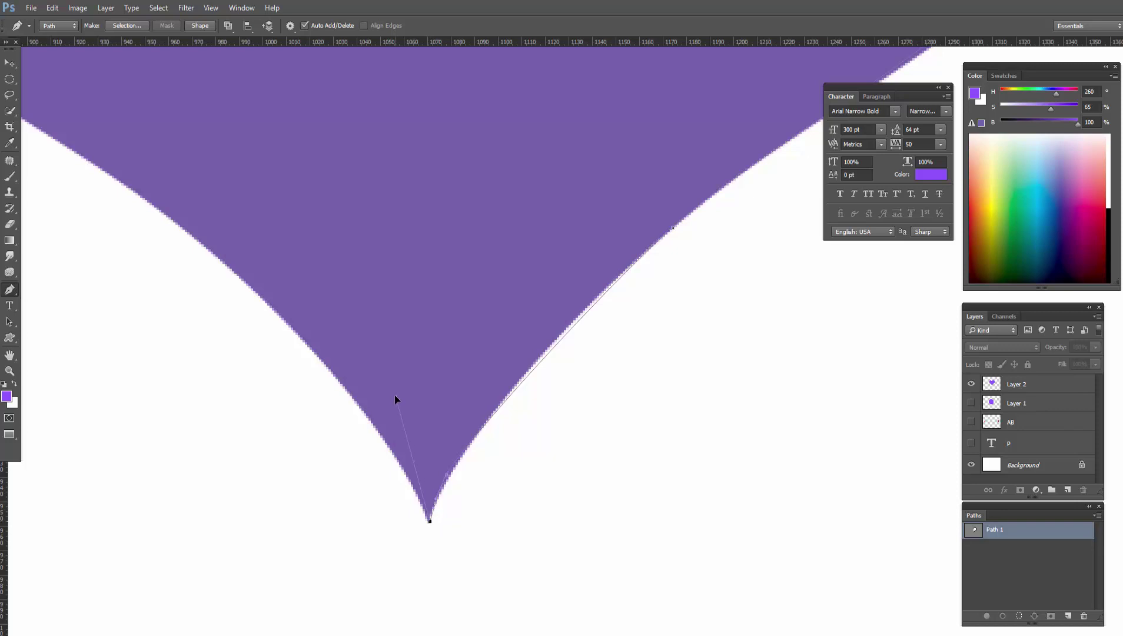
mouse_move(396, 399)
left_mouse_down()
mouse_move(416, 490)
mouse_move(414, 479)
mouse_move(428, 491)
left_mouse_up()
scroll(429, 495, "up", 1)
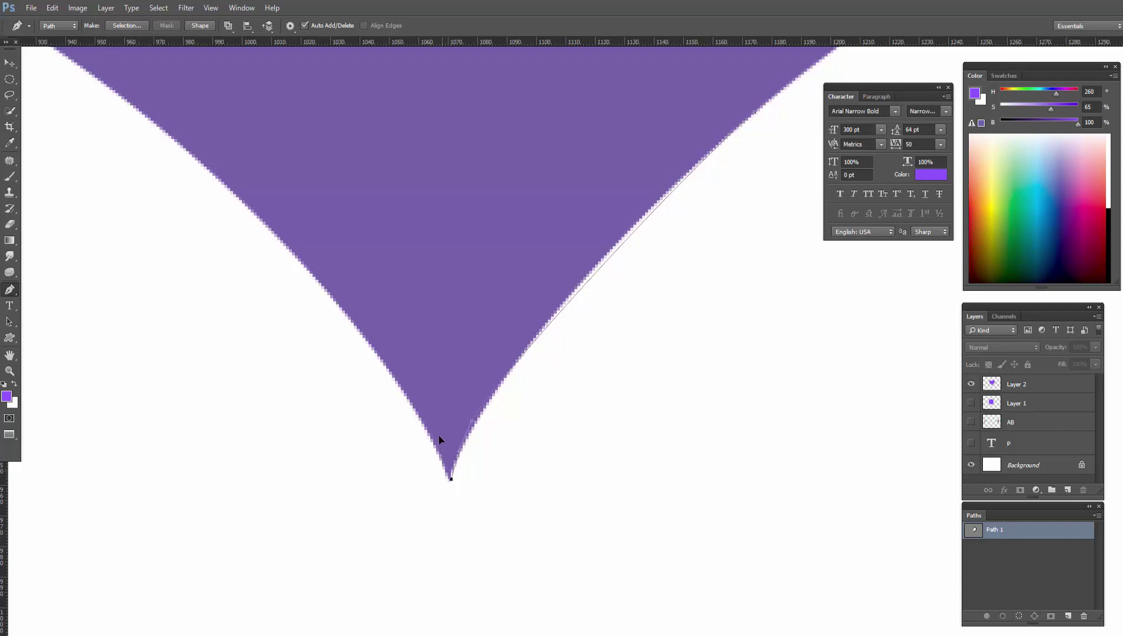
left_click_drag(417, 395, 413, 378)
Add an anchor starting up the heart's left side.
scroll(419, 415, "up", 1)
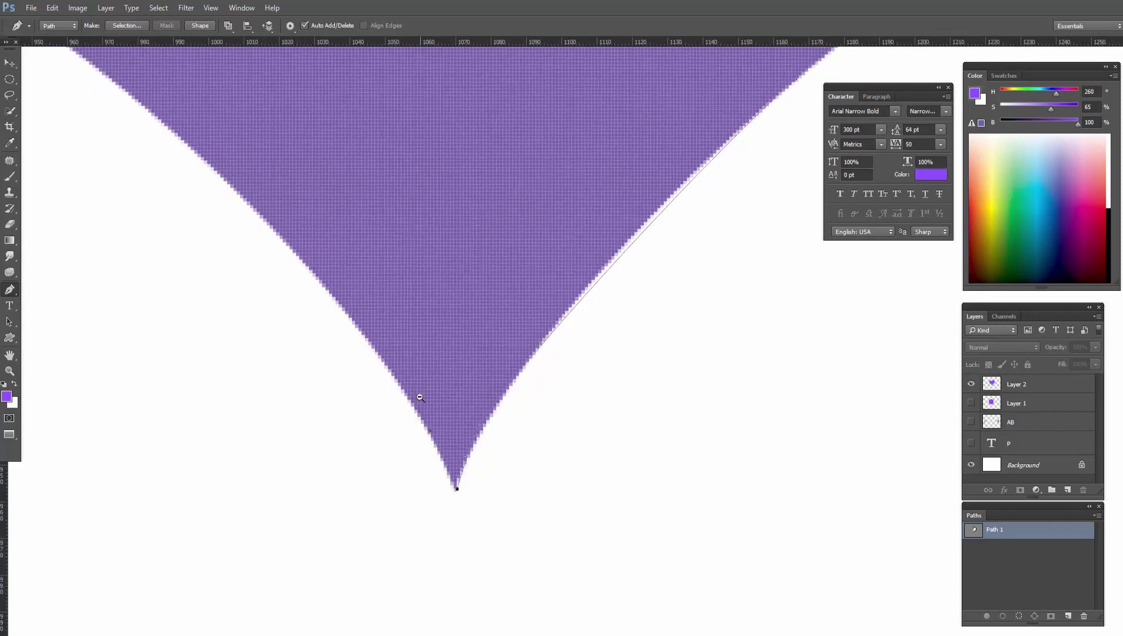
scroll(420, 398, "down", 1)
left_click_drag(341, 302, 284, 245)
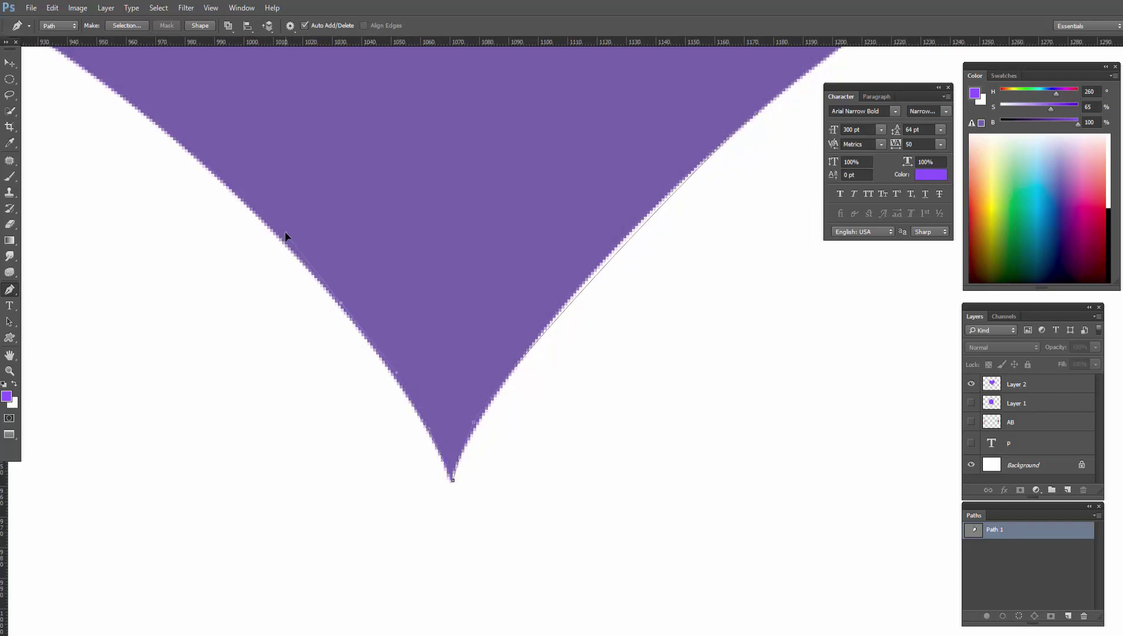
Add an anchor higher up the heart's left side.
scroll(401, 312, "up", 5)
scroll(471, 359, "left", 5)
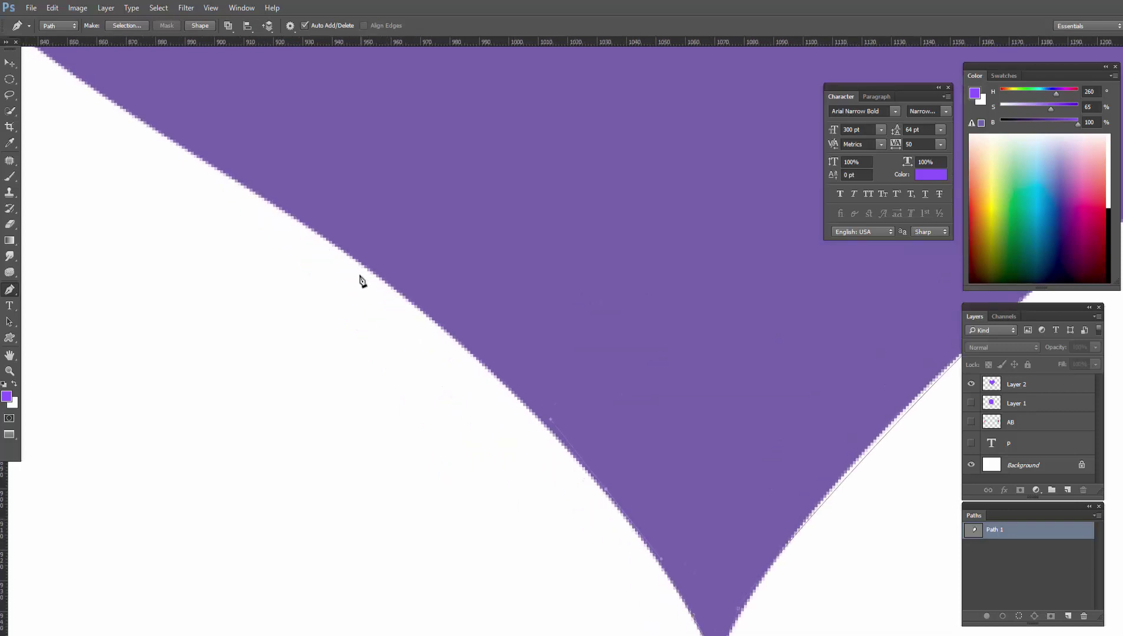
left_click_drag(358, 266, 263, 197)
scroll(459, 318, "down", 4)
scroll(459, 318, "left", 5)
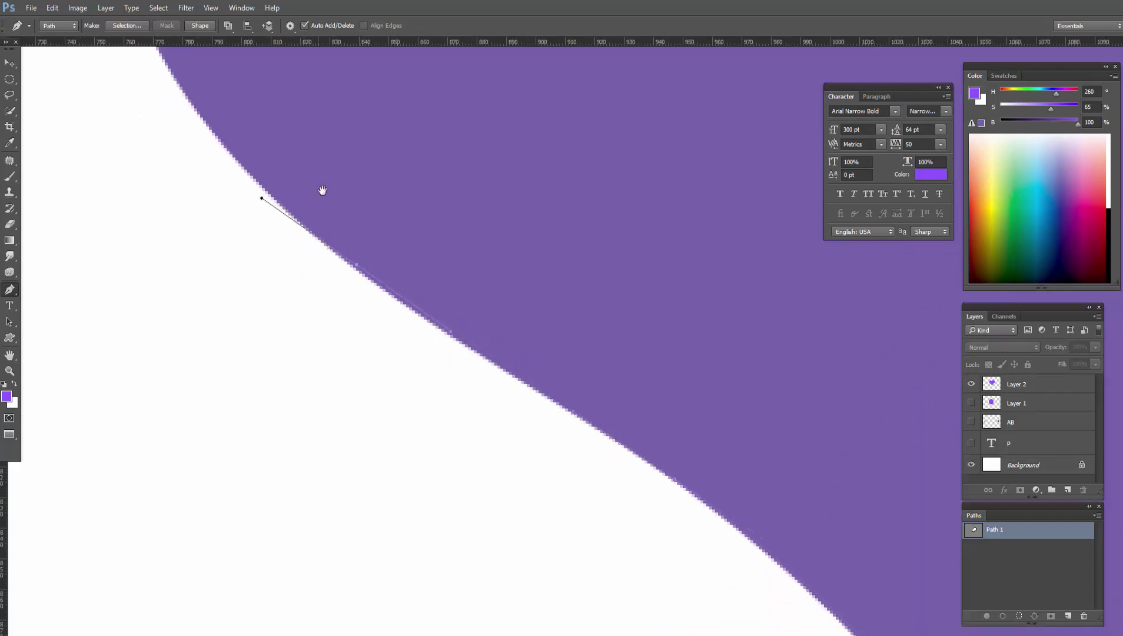
scroll(353, 223, "up", 1)
scroll(407, 286, "left", 1)
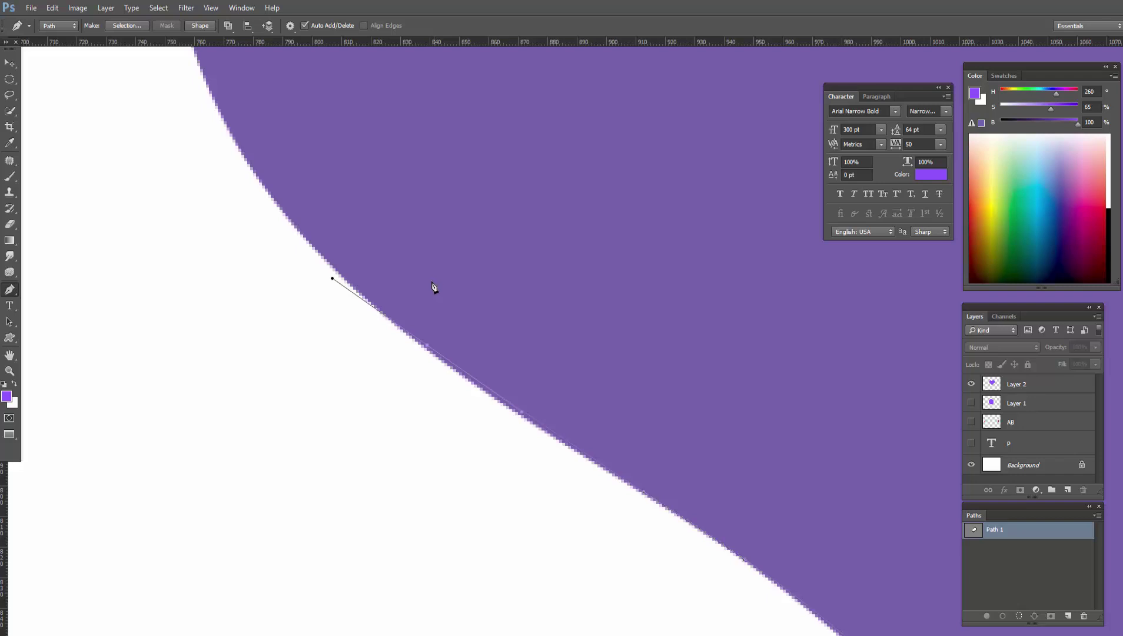
scroll(456, 369, "up", 1)
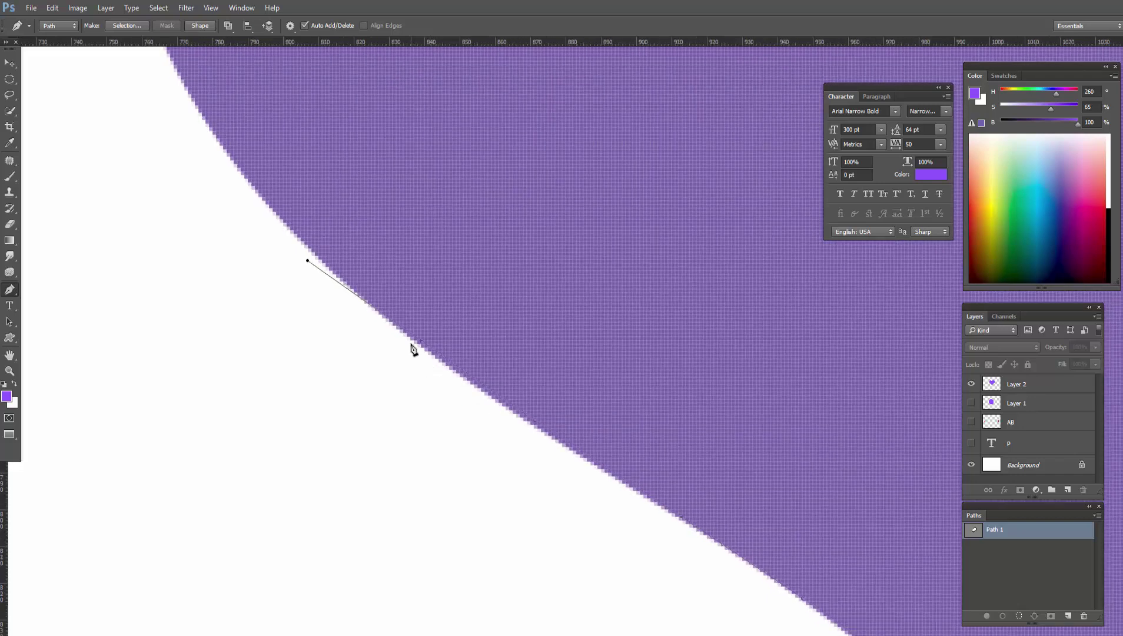
Add another left-side anchor and shape its curve to the edge.
left_click_drag(368, 250, 408, 342)
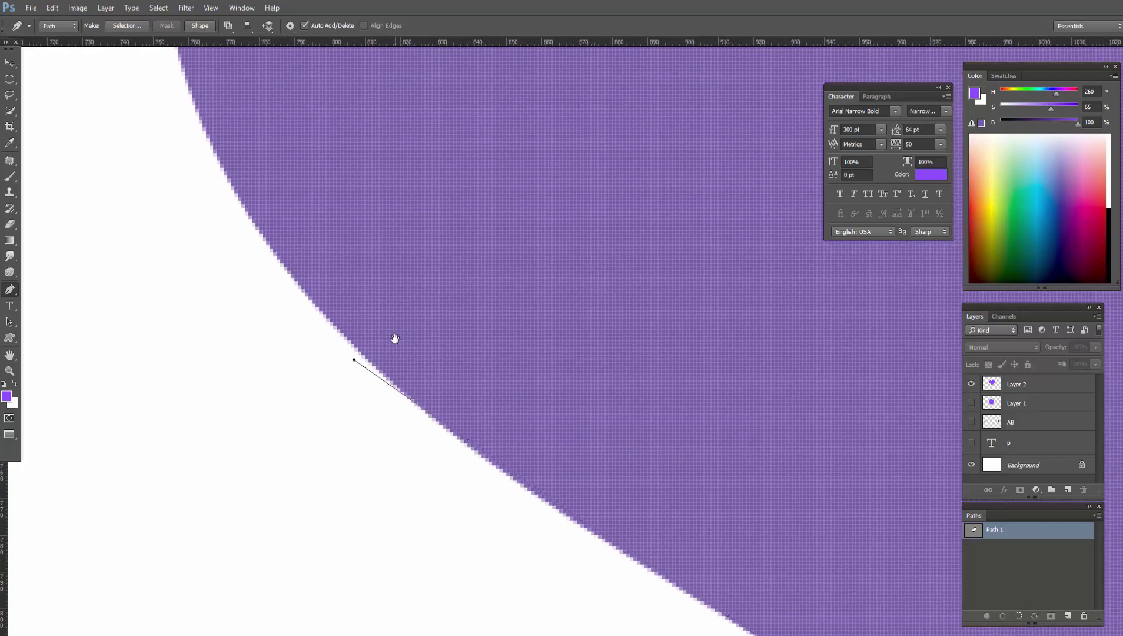
scroll(396, 336, "down", 1)
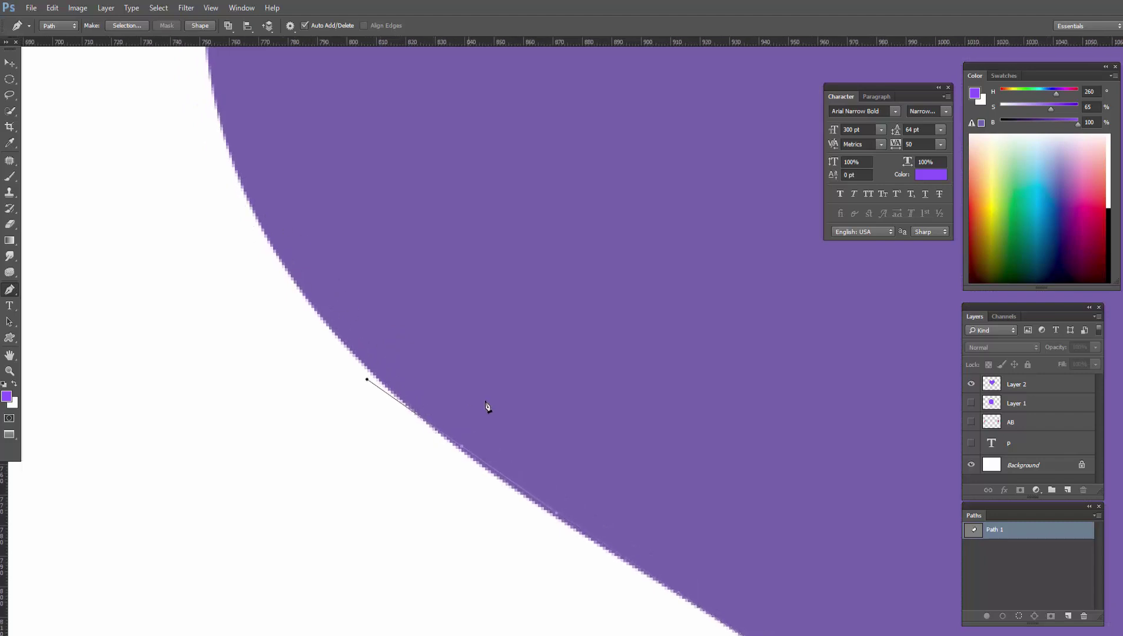
left_click_drag(398, 302, 429, 358)
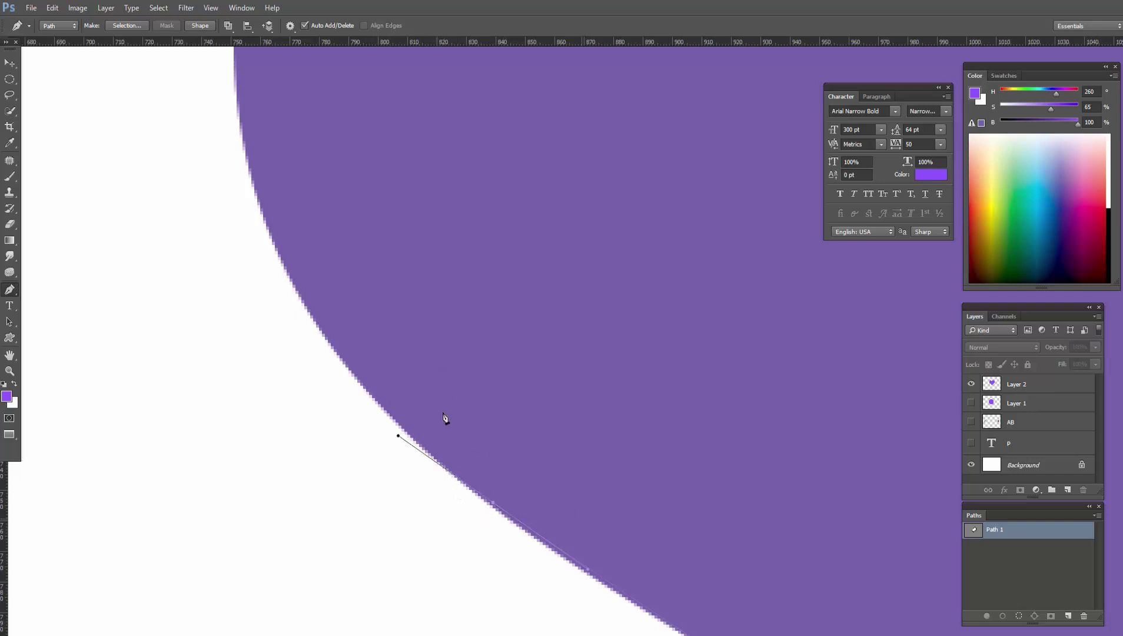
left_click_drag(417, 397, 451, 432)
left_click_drag(300, 258, 269, 179)
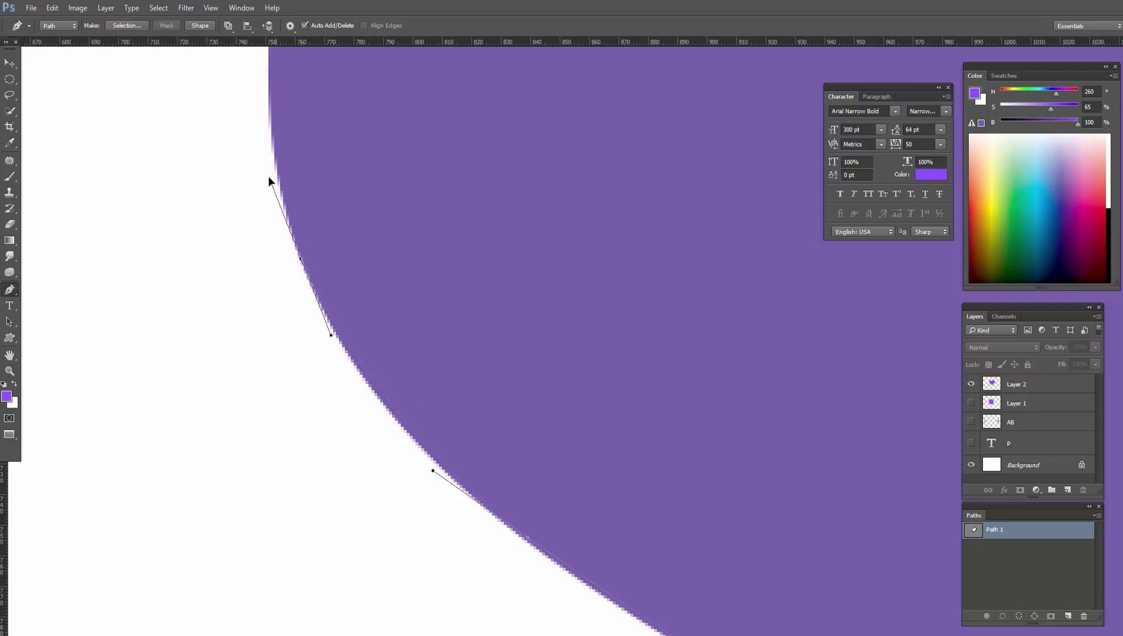
Add an anchor on the left lobe's upper edge, nudged left and down.
scroll(312, 294, "up", 5)
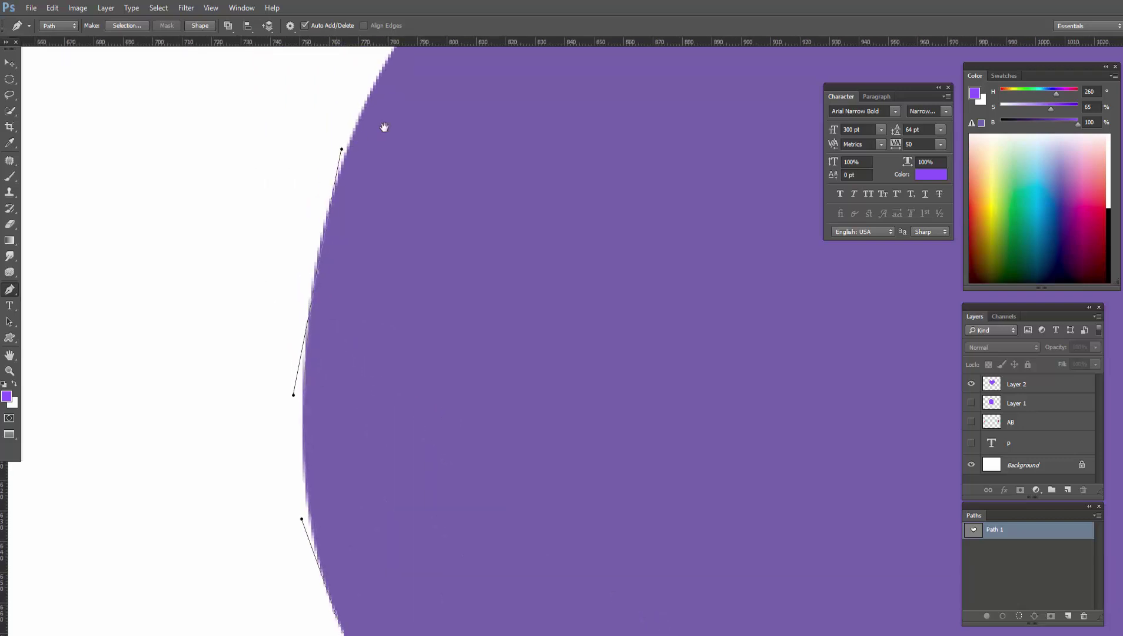
left_click_drag(384, 125, 268, 369)
left_click_drag(345, 199, 417, 115)
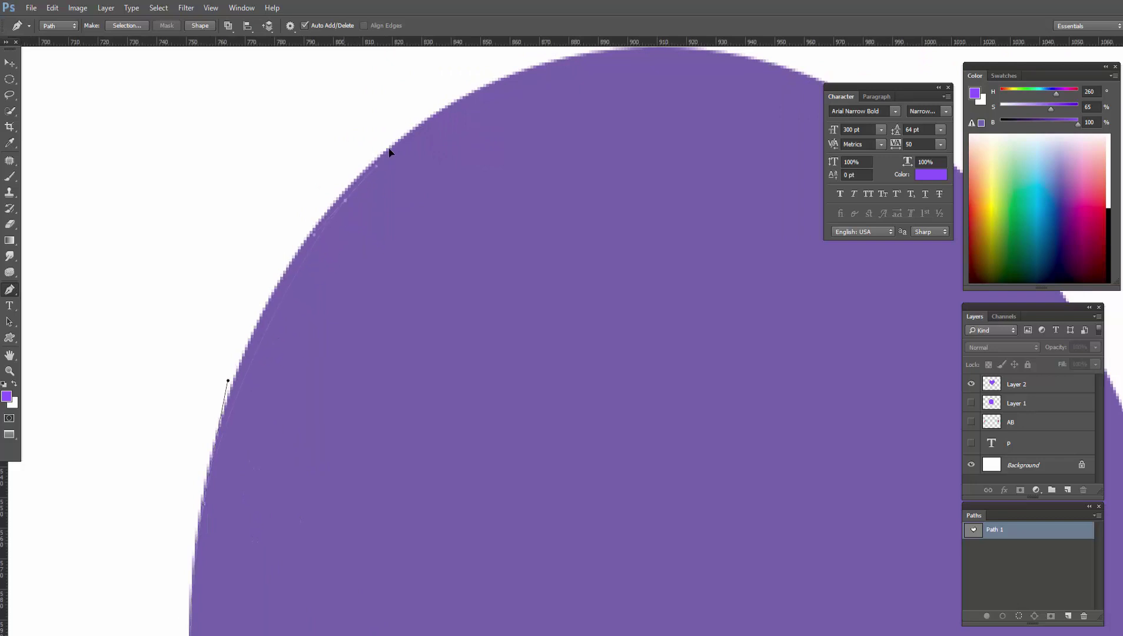
key("Left")
key("Left")
key("Down")
Add anchors over the left lobe's top and close the path at the notch.
left_click_drag(564, 171, 441, 302)
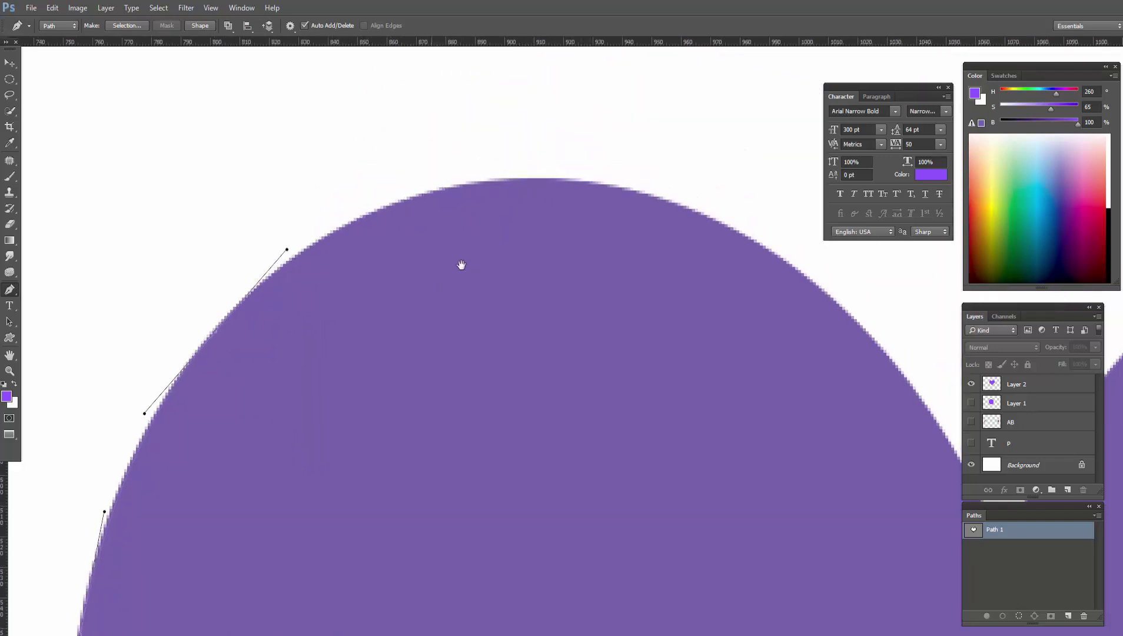
mouse_move(536, 183)
left_mouse_down()
mouse_move(672, 183)
mouse_move(470, 207)
left_mouse_up()
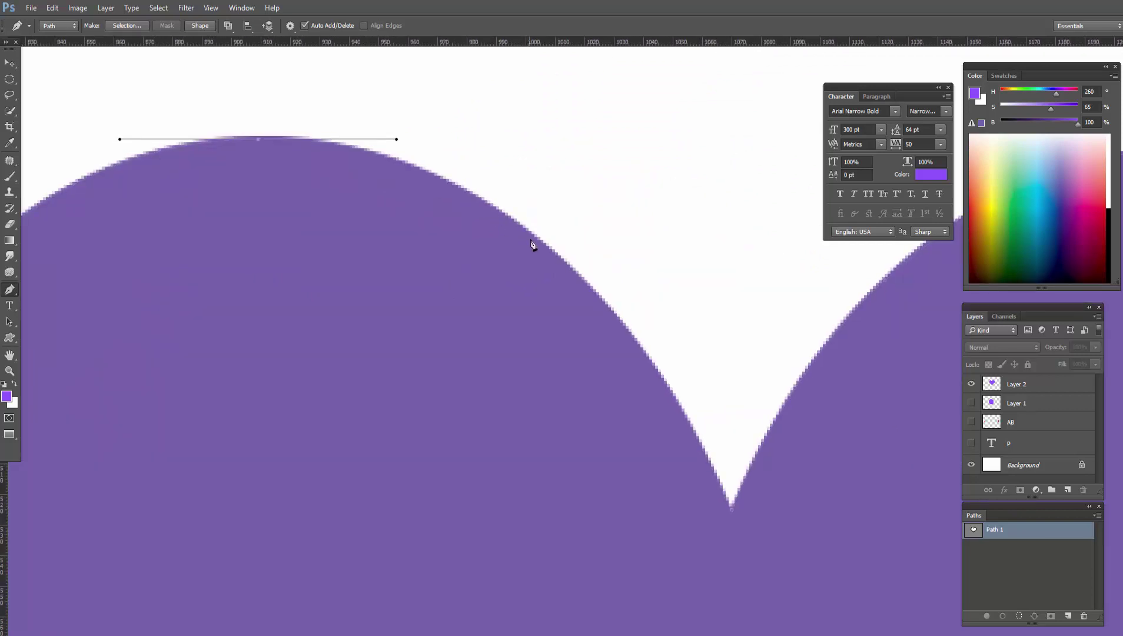
mouse_move(533, 241)
left_mouse_down()
mouse_move(606, 297)
mouse_move(522, 172)
left_mouse_up()
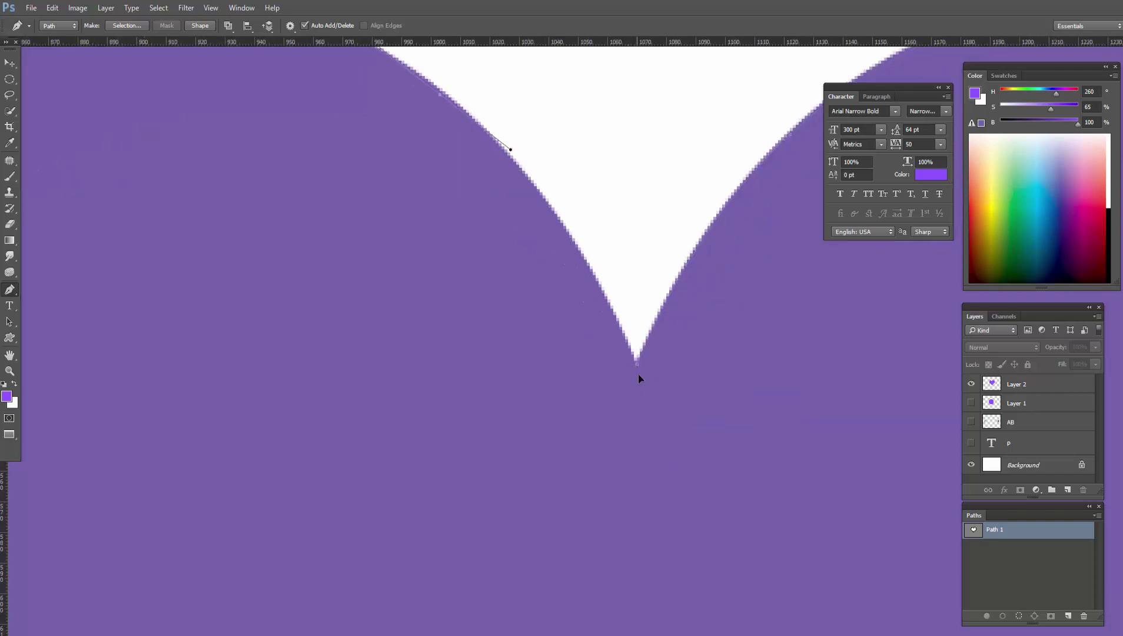
mouse_move(637, 363)
left_mouse_down()
mouse_move(669, 463)
mouse_move(577, 366)
left_mouse_up()
left_click(704, 407, "alt")
left_click(658, 436, "alt")
Adjust the zoom so the whole heart fills the view.
left_click(577, 376, "alt")
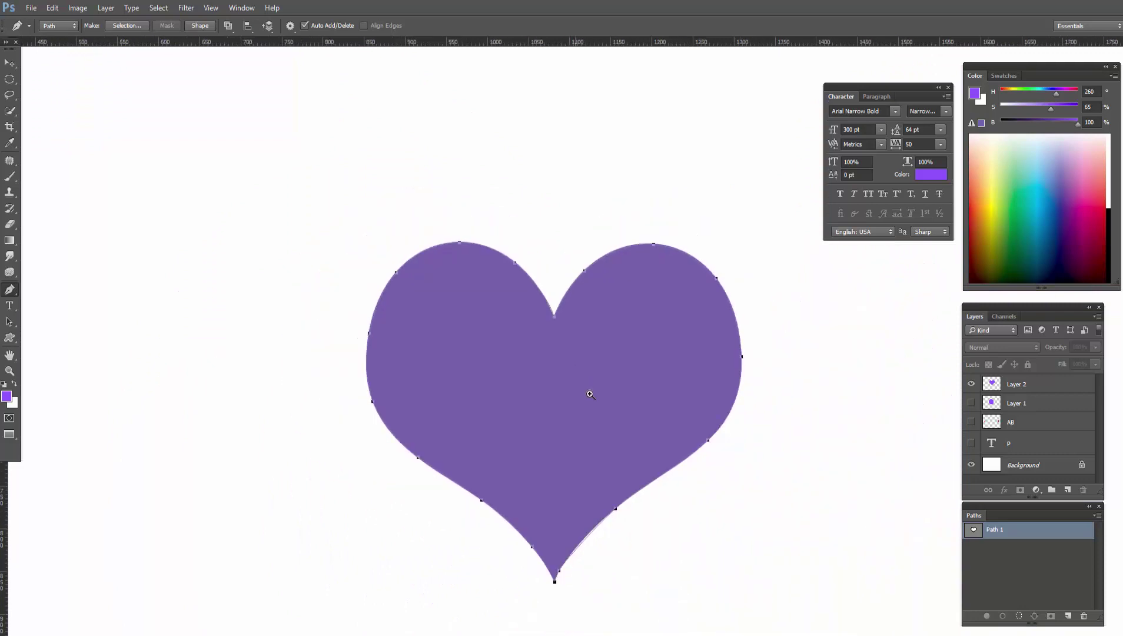
left_click(590, 394)
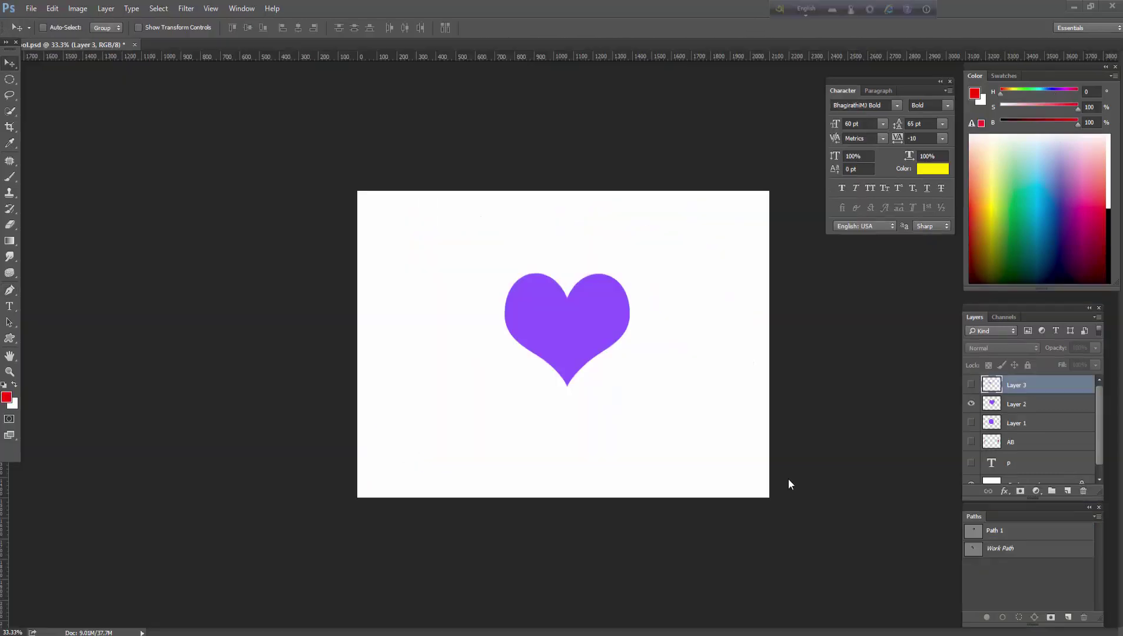